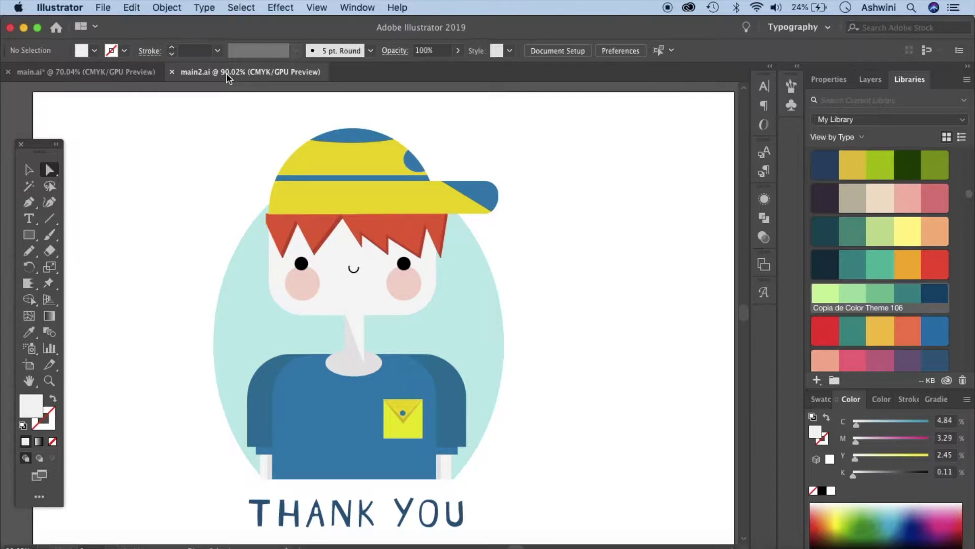
- Create a new 9 x 6 in landscape document with one artboard in CMYK colour mode
{"action": "left_click", "coordinate": [107, 8]}
{"action": "left_click", "coordinate": [135, 25]}
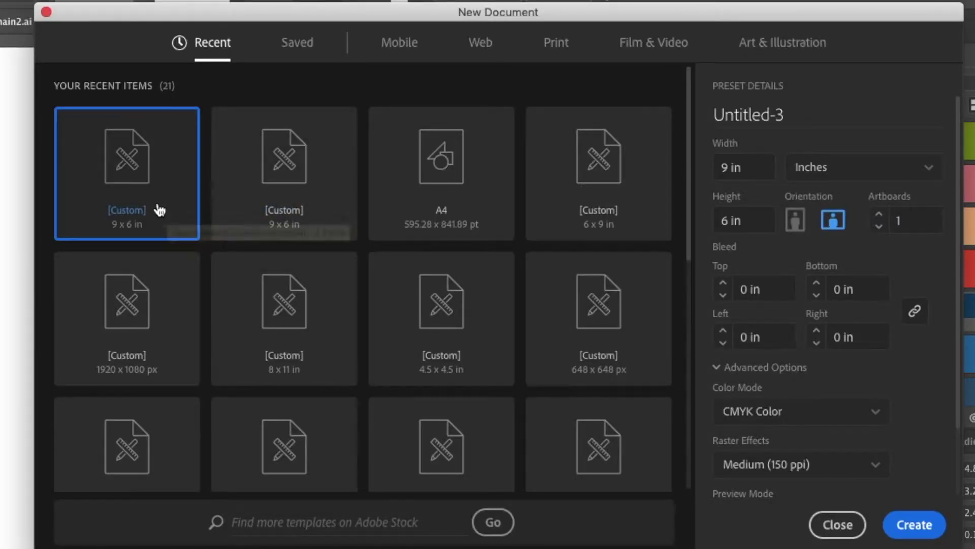
{"action": "left_click", "coordinate": [914, 528]}
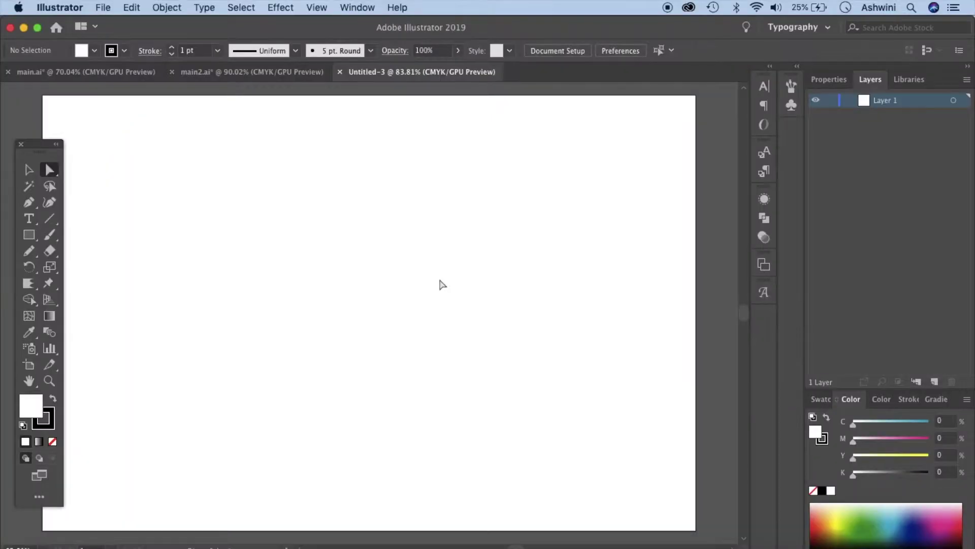
- Draw an upright rounded rectangle near the artboard's upper middle and widen it slightly on its left side
{"action": "left_click", "coordinate": [69, 74]}
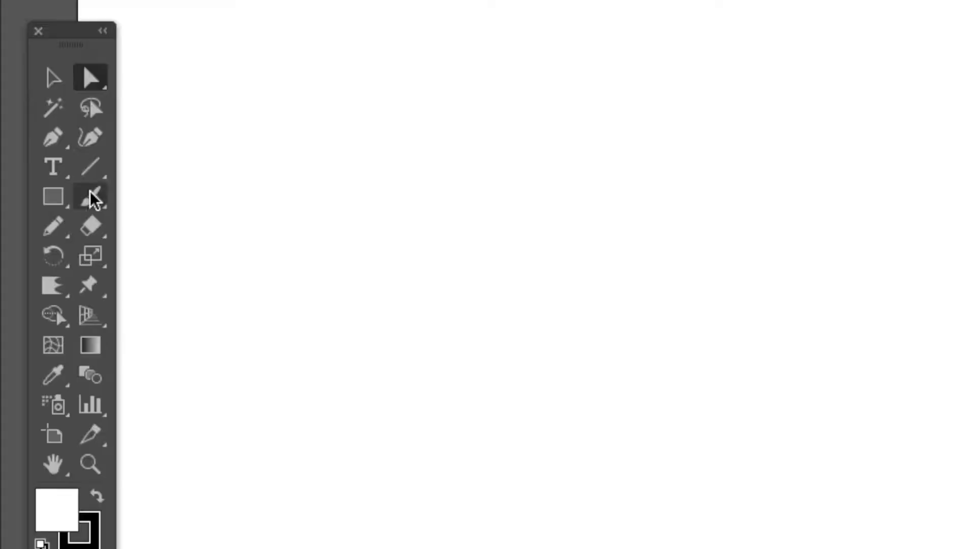
{"action": "left_click", "coordinate": [64, 200]}
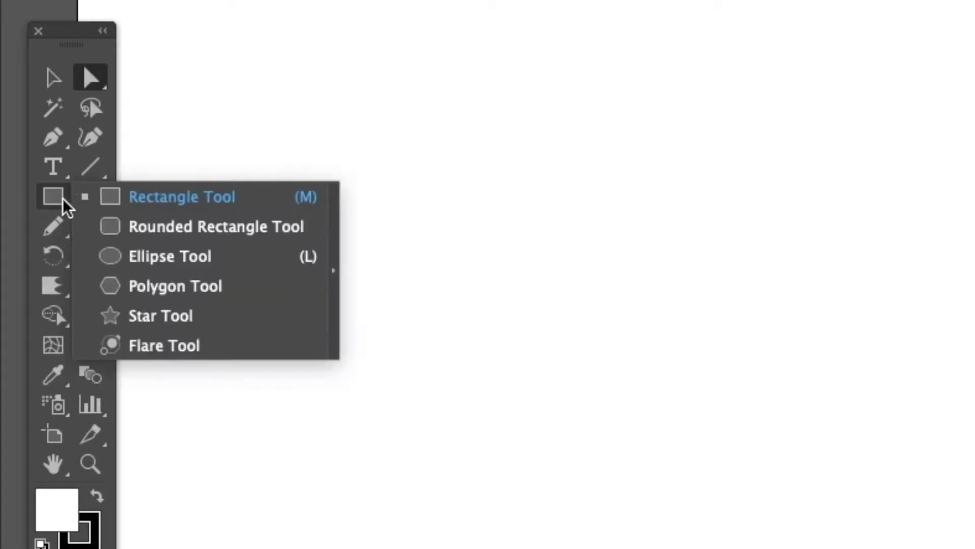
{"action": "left_click", "coordinate": [169, 227]}
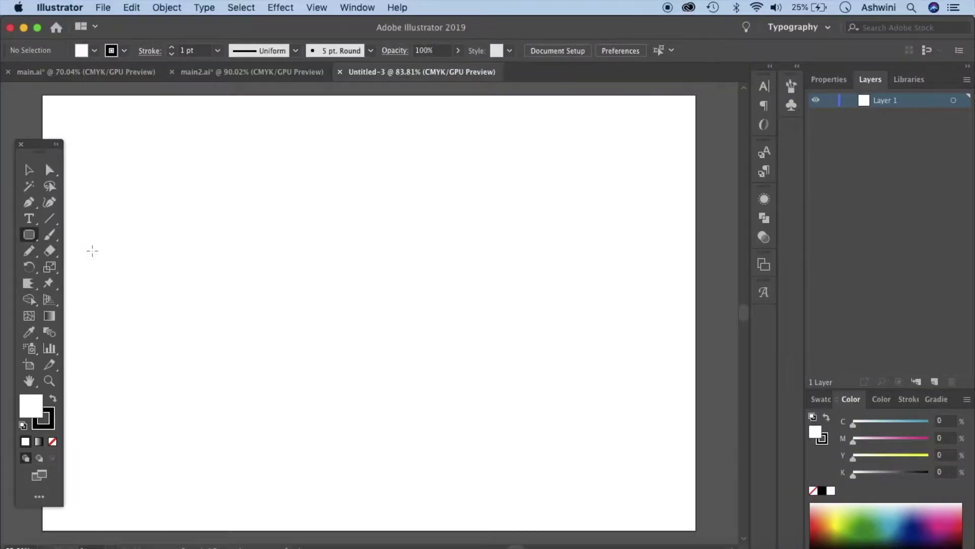
{"action": "mouse_move", "coordinate": [307, 158]}
{"action": "left_mouse_down"}
{"action": "mouse_move", "coordinate": [427, 342]}
{"action": "mouse_move", "coordinate": [442, 333]}
{"action": "left_mouse_up"}
{"action": "key", "text": "v"}
{"action": "left_click_drag", "start_coordinate": [306, 244], "coordinate": [289, 245]}
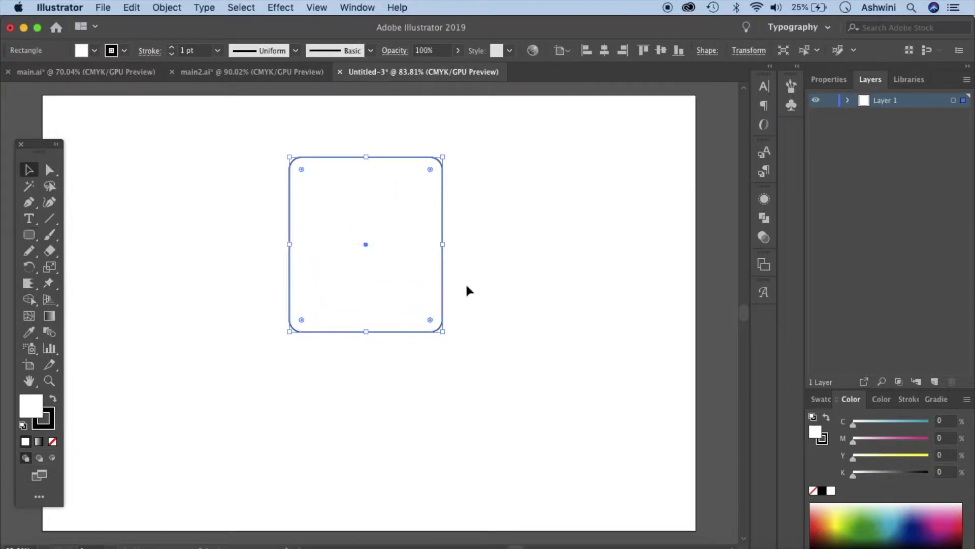
{"action": "left_click", "coordinate": [467, 290]}
- Round the rounded rectangle's two upper corners to their maximum so they form a semicircular dome
{"action": "left_click", "coordinate": [51, 171]}
{"action": "left_click_drag", "start_coordinate": [260, 148], "coordinate": [446, 215]}
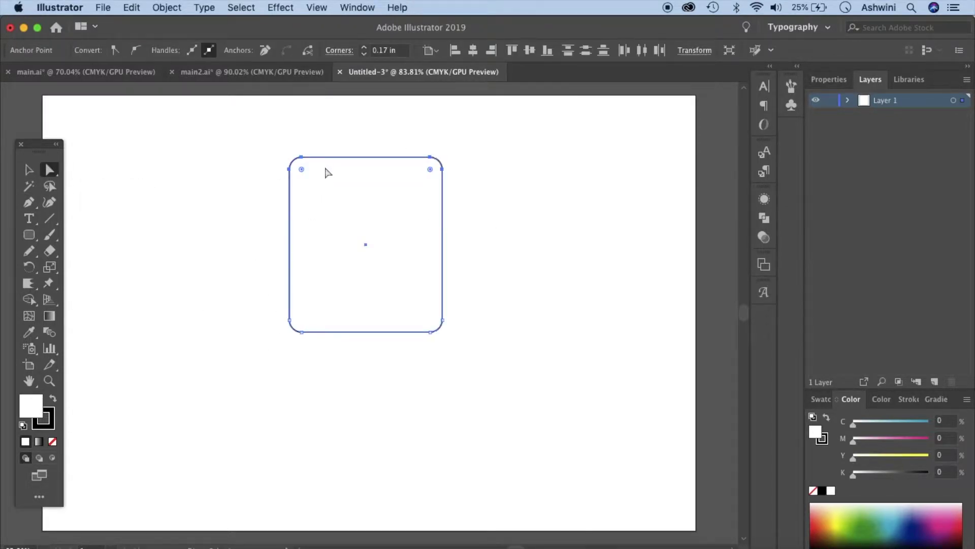
{"action": "left_click_drag", "start_coordinate": [303, 171], "coordinate": [329, 264]}
- Draw a horizontal line across the shape, extending past both sides, and position it where the dome meets the straight sides
{"action": "left_click", "coordinate": [49, 218]}
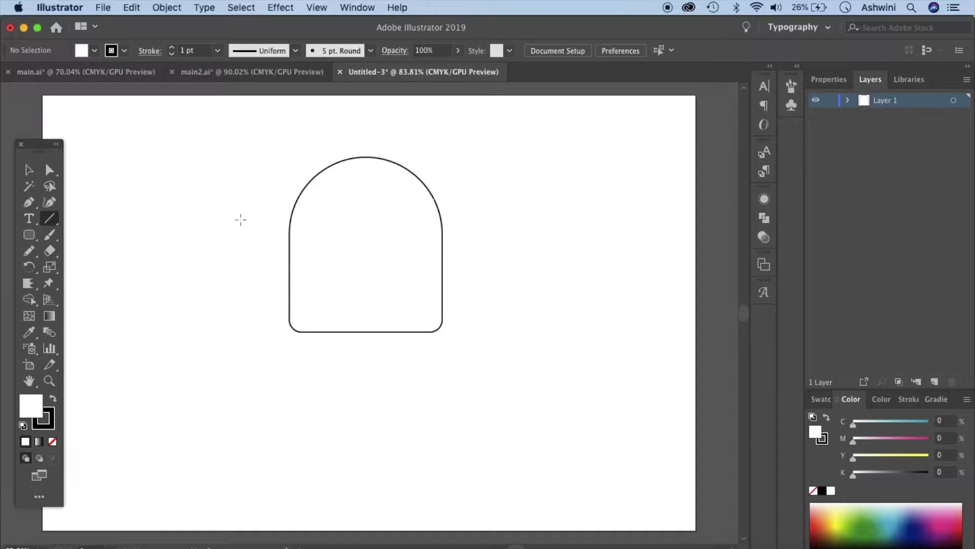
{"action": "mouse_move", "coordinate": [238, 221]}
{"action": "left_mouse_down"}
{"action": "mouse_move", "coordinate": [424, 227]}
{"action": "mouse_move", "coordinate": [514, 220]}
{"action": "mouse_move", "coordinate": [505, 214]}
{"action": "left_mouse_up"}
{"action": "key", "text": "v"}
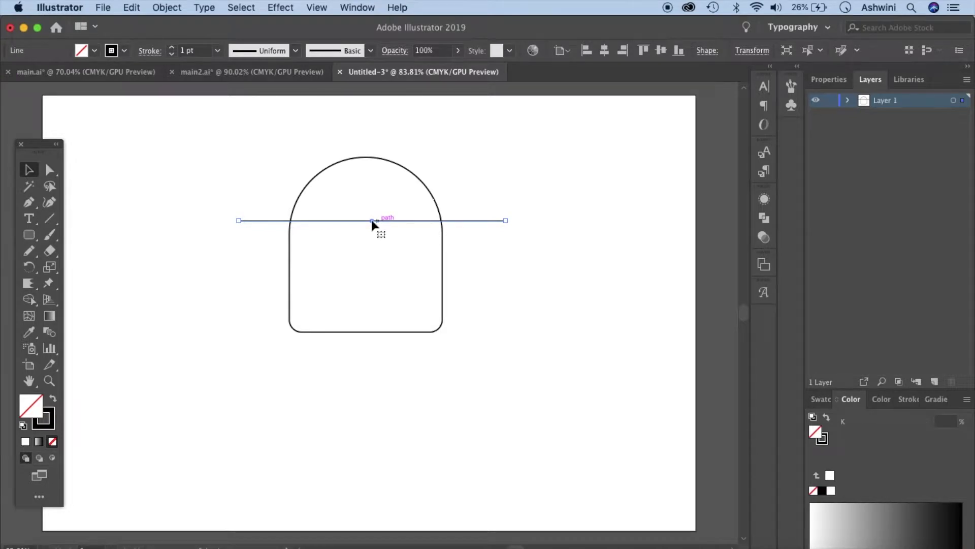
{"action": "left_click_drag", "start_coordinate": [372, 222], "coordinate": [371, 226]}
{"action": "scroll", "coordinate": [437, 242], "scroll_direction": "up", "scroll_amount": 3}
{"action": "scroll", "coordinate": [436, 240], "scroll_direction": "up", "scroll_amount": 3}
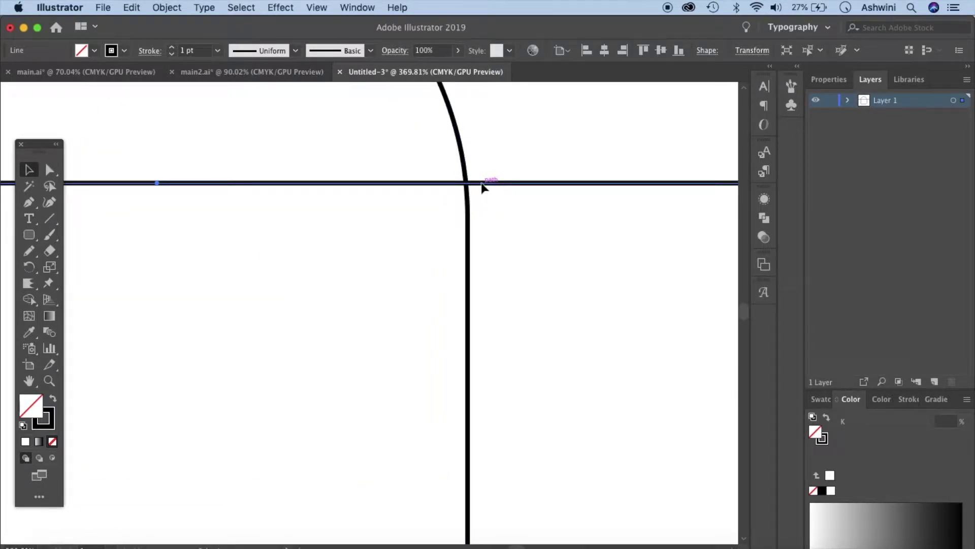
{"action": "left_click_drag", "start_coordinate": [482, 184], "coordinate": [482, 205]}
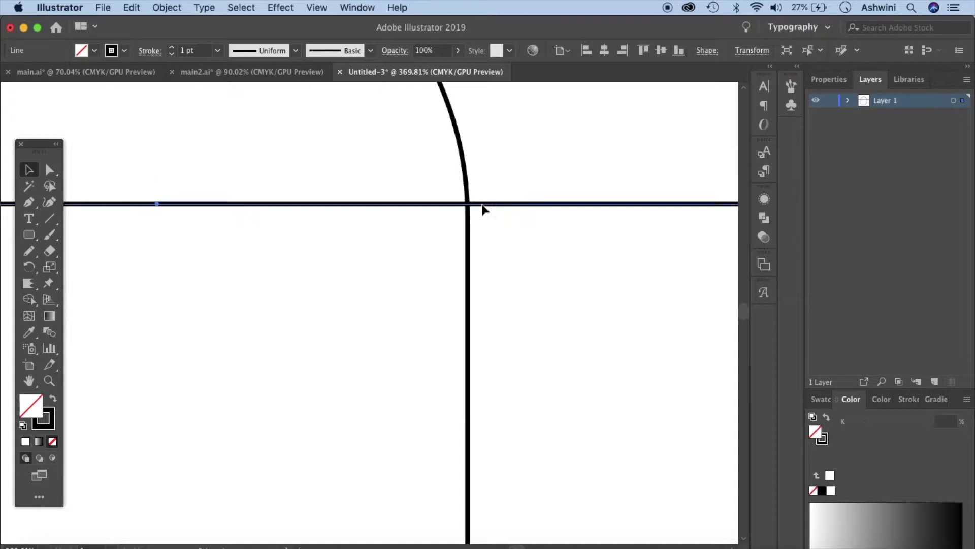
{"action": "left_click", "coordinate": [527, 289]}
{"action": "key", "text": "super+0"}
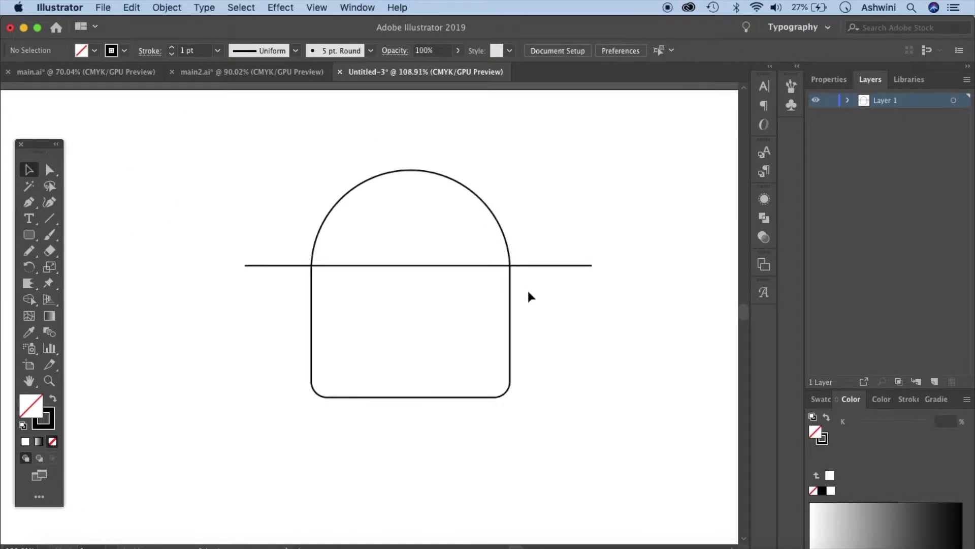
- Divide the domed shape along the horizontal line with Pathfinder and ungroup the resulting pieces
{"action": "left_click_drag", "start_coordinate": [208, 141], "coordinate": [562, 415]}
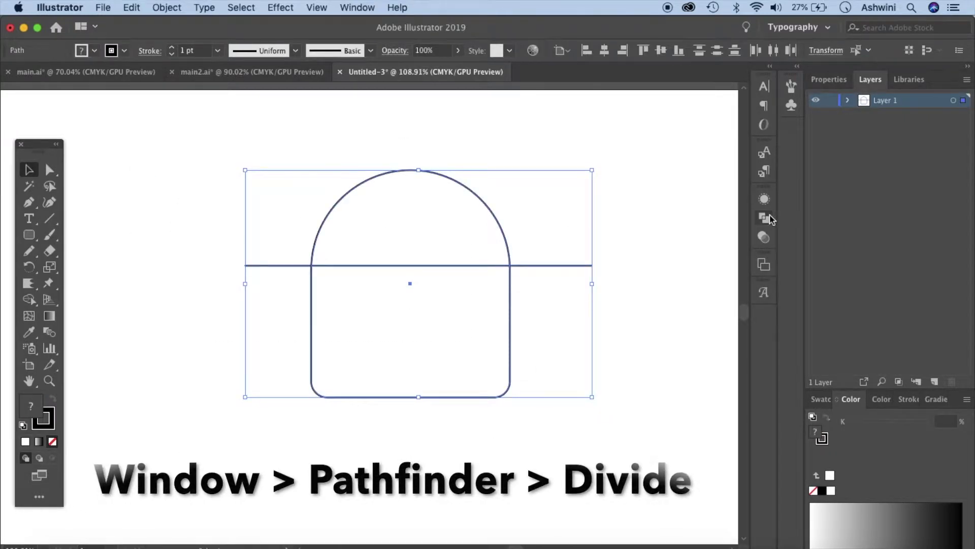
{"action": "left_click", "coordinate": [764, 216]}
{"action": "left_click", "coordinate": [602, 263]}
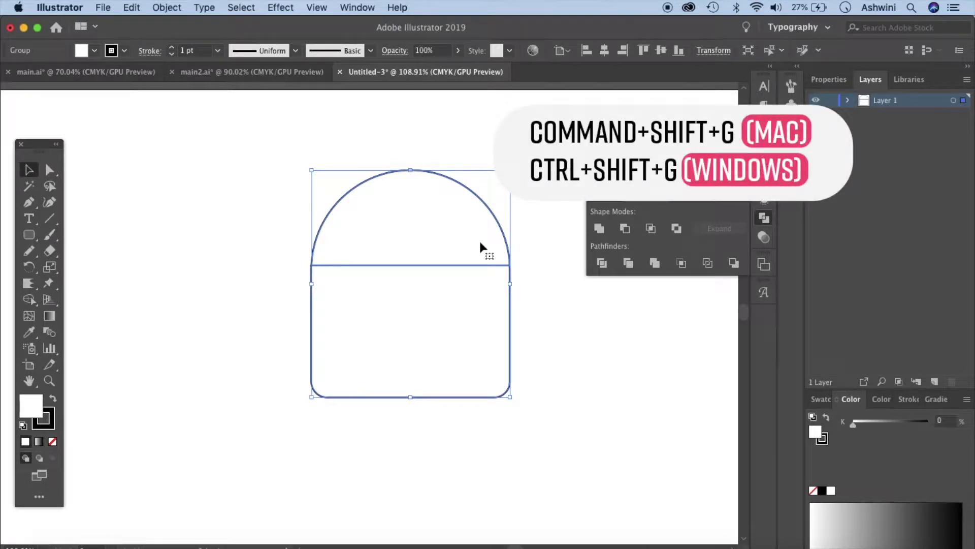
{"action": "key", "text": "super+shift+g"}
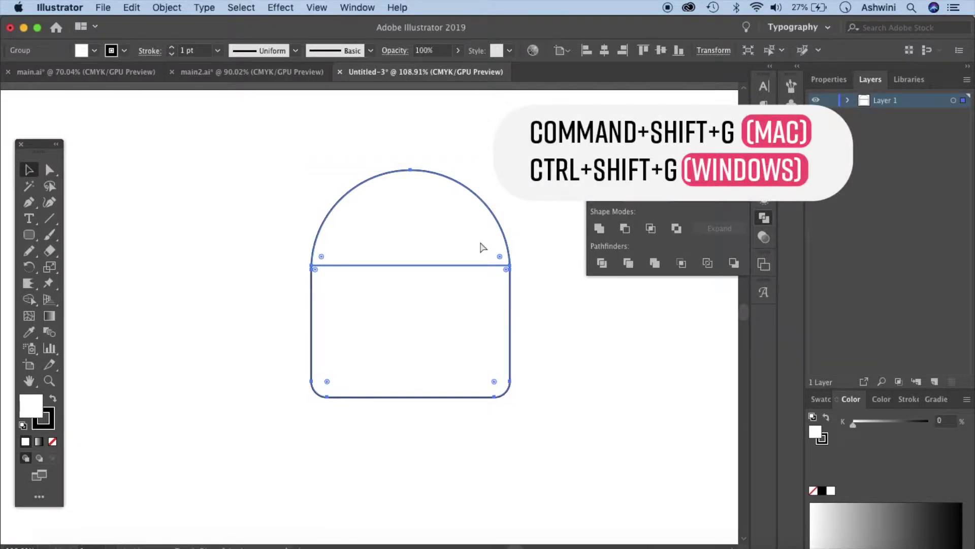
{"action": "key", "text": "super+shift+a"}
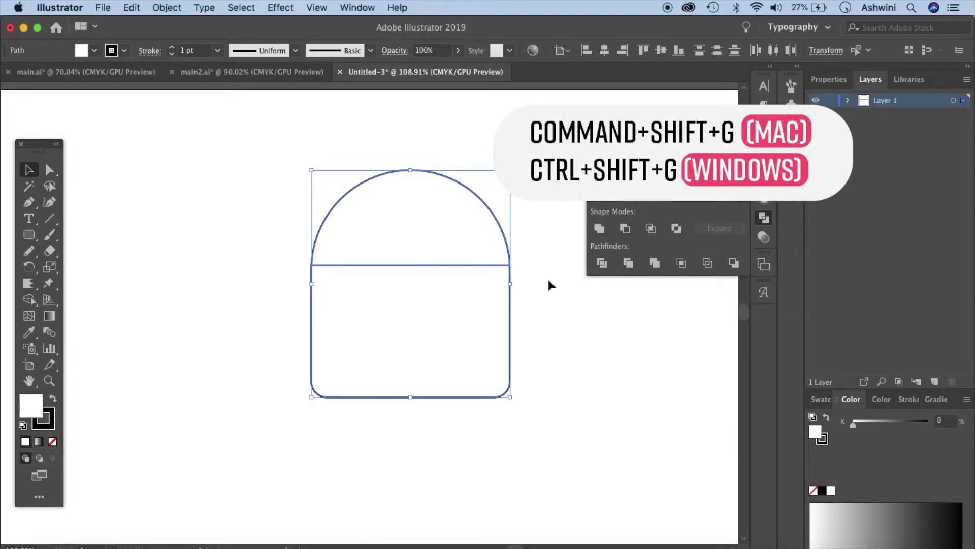
{"action": "double_click", "coordinate": [509, 250]}
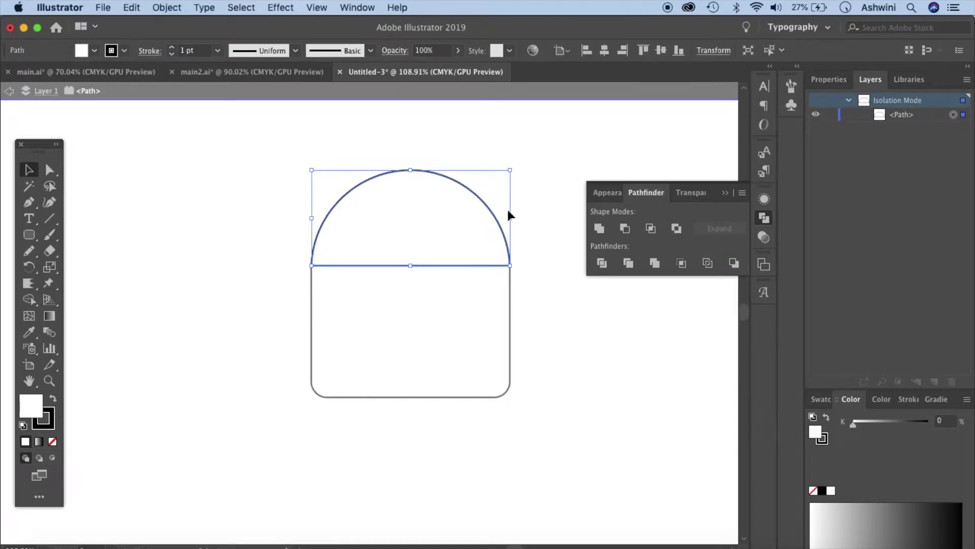
{"action": "left_click_drag", "start_coordinate": [507, 230], "coordinate": [510, 186]}
{"action": "left_click", "coordinate": [565, 196]}
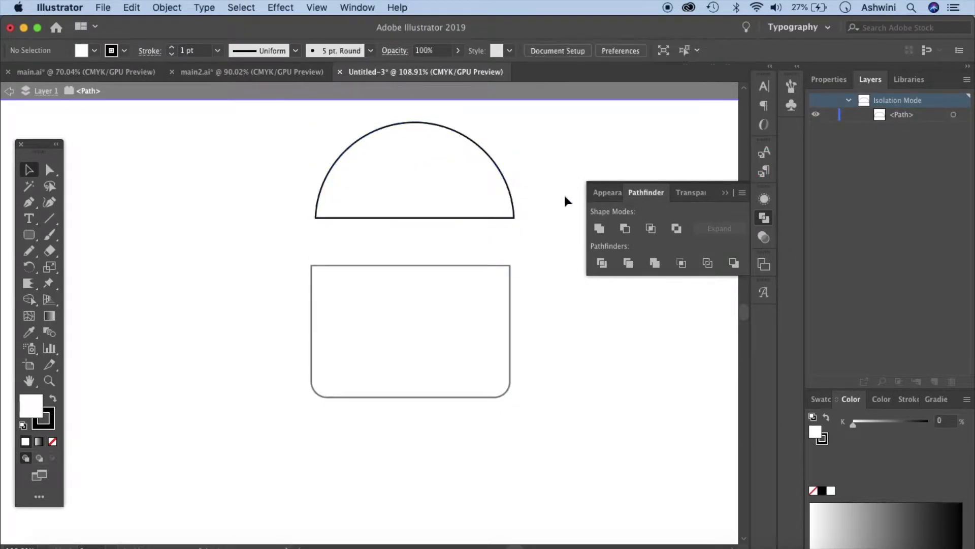
{"action": "key", "text": "super+z"}
{"action": "double_click", "coordinate": [270, 350]}
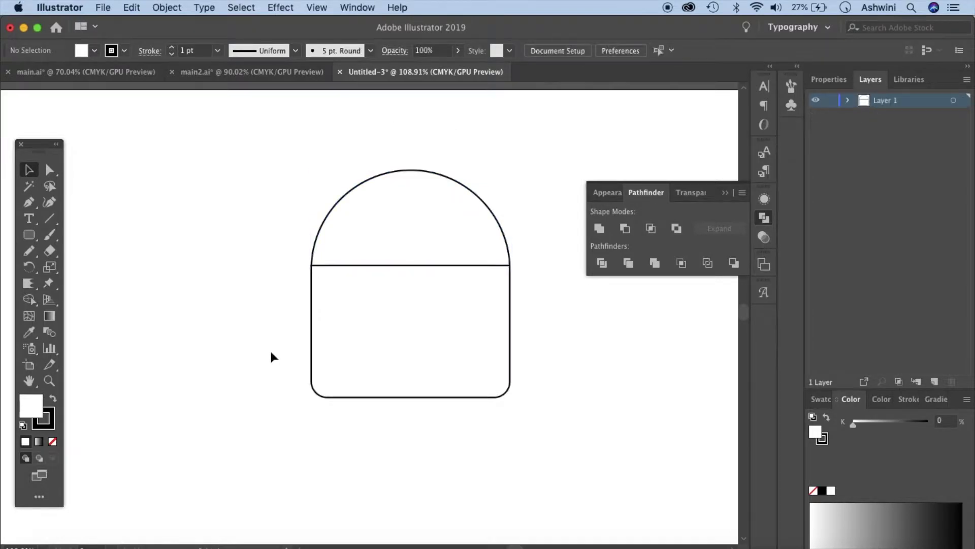
- Increase the rounding of the lower piece's two bottom corners to shape the chin of the face
{"action": "left_click_drag", "start_coordinate": [276, 374], "coordinate": [217, 370]}
{"action": "left_click", "coordinate": [51, 169]}
{"action": "left_click_drag", "start_coordinate": [277, 367], "coordinate": [553, 442]}
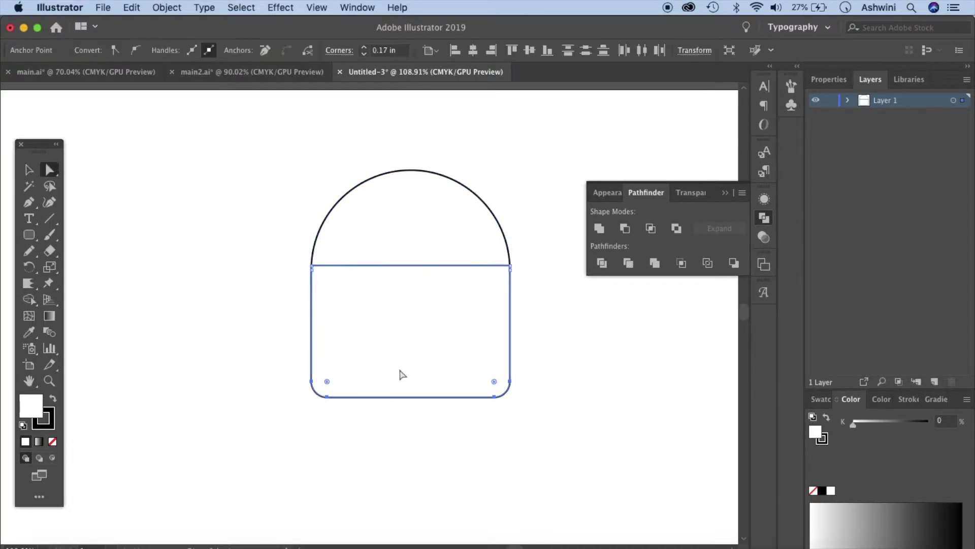
{"action": "left_click_drag", "start_coordinate": [330, 385], "coordinate": [341, 325]}
- Centre the dome and face pieces horizontally on the artboard and clear the selection
{"action": "key", "text": "super+0"}
{"action": "left_click", "coordinate": [653, 50]}
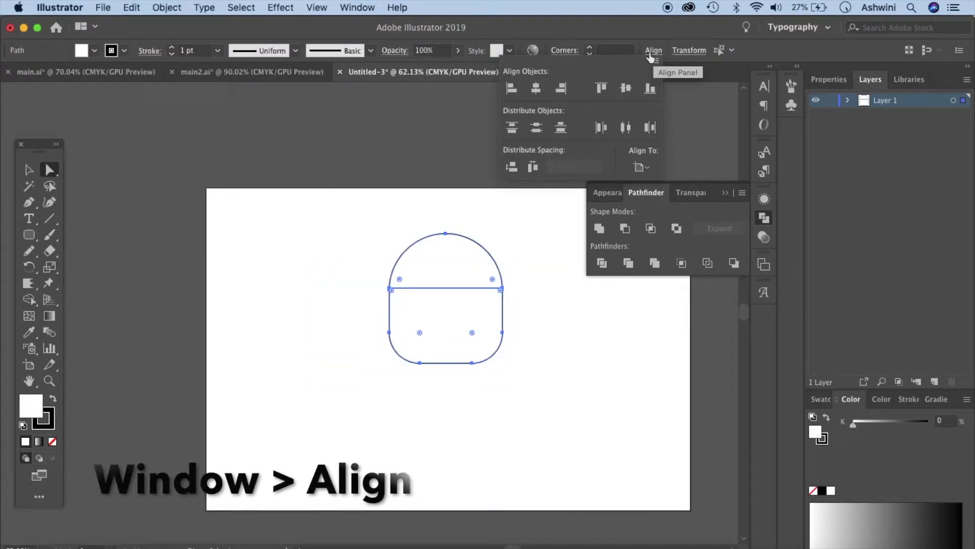
{"action": "left_click", "coordinate": [536, 88]}
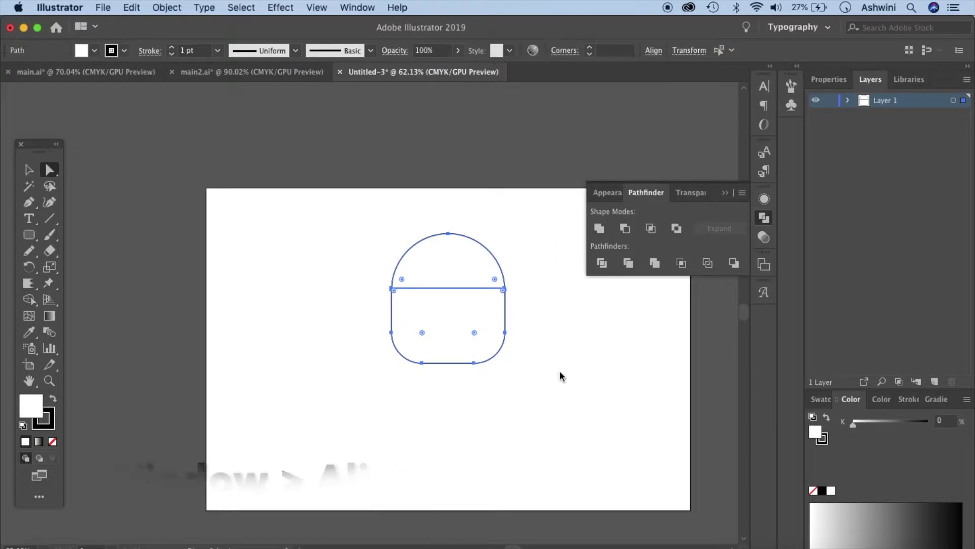
{"action": "scroll", "coordinate": [559, 376], "scroll_direction": "down", "scroll_amount": 1}
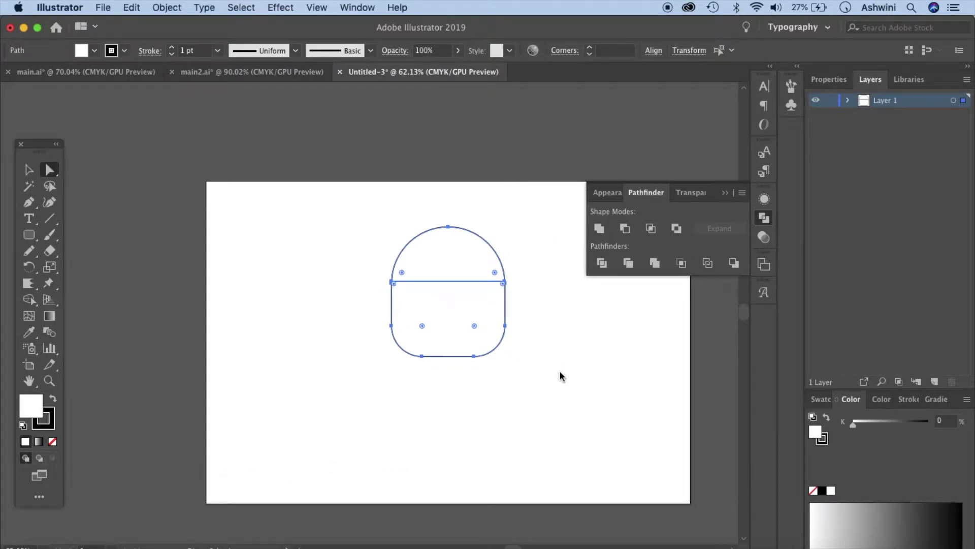
{"action": "scroll", "coordinate": [523, 352], "scroll_direction": "up", "scroll_amount": 5}
{"action": "scroll", "coordinate": [514, 354], "scroll_direction": "up", "scroll_amount": 3}
{"action": "left_click", "coordinate": [513, 354]}
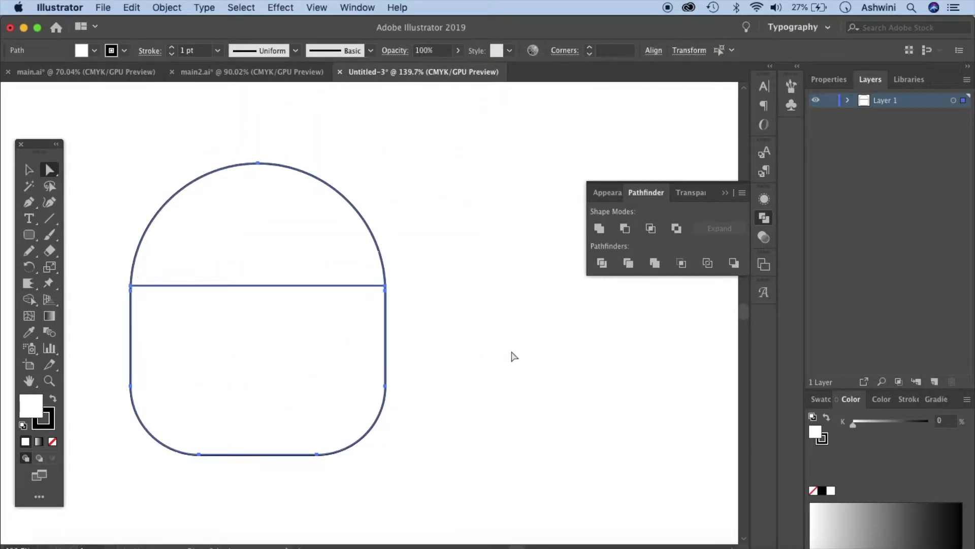
- Draw a long rounded rectangle as a brim extending right from the dome's base and unite it with the dome
{"action": "left_click", "coordinate": [29, 235]}
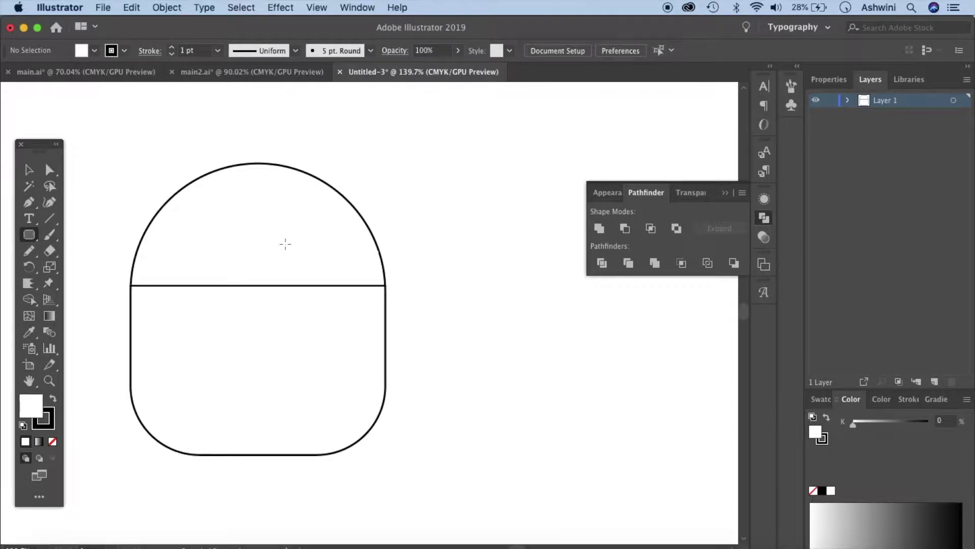
{"action": "left_click_drag", "start_coordinate": [280, 239], "coordinate": [483, 287]}
{"action": "left_click", "coordinate": [29, 169]}
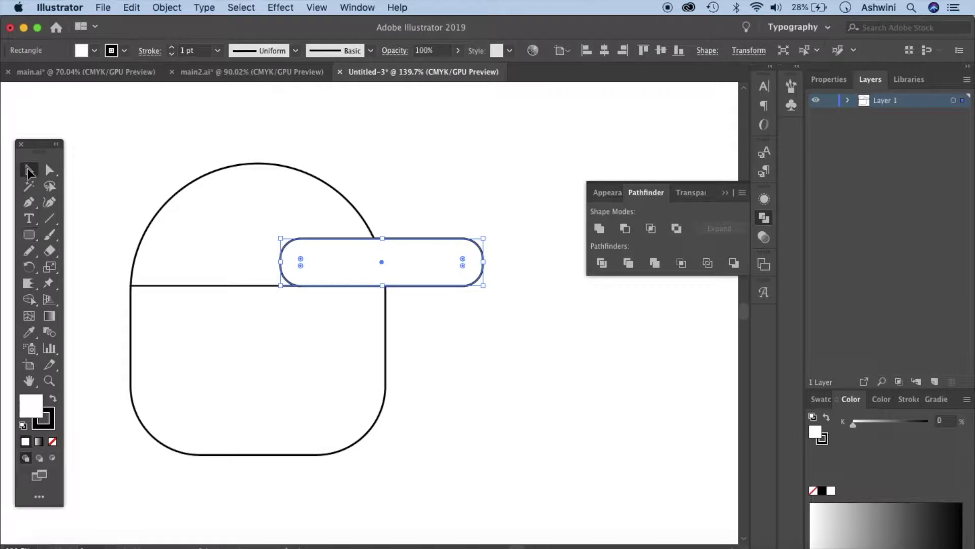
{"action": "left_click", "coordinate": [305, 175], "text": "shift"}
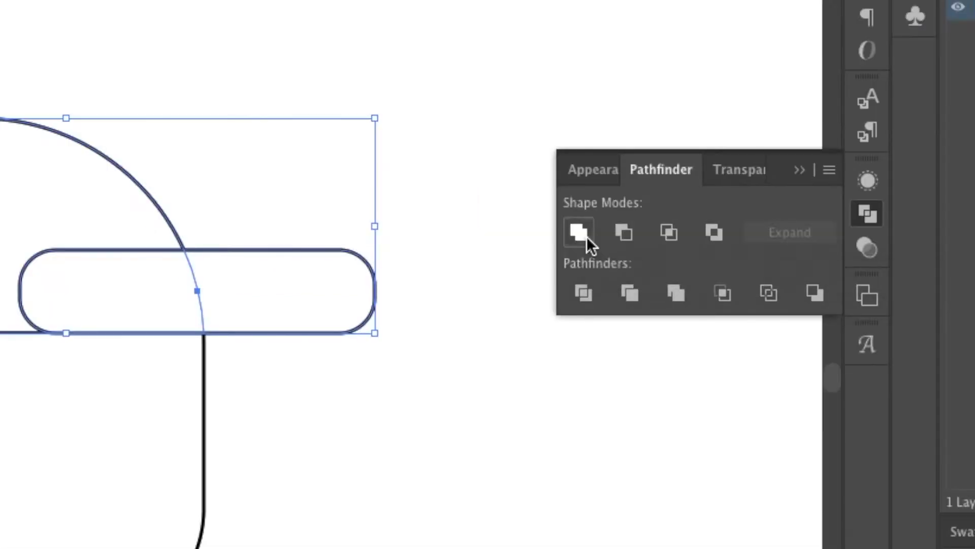
{"action": "left_click", "coordinate": [586, 236]}
{"action": "left_click", "coordinate": [533, 453]}
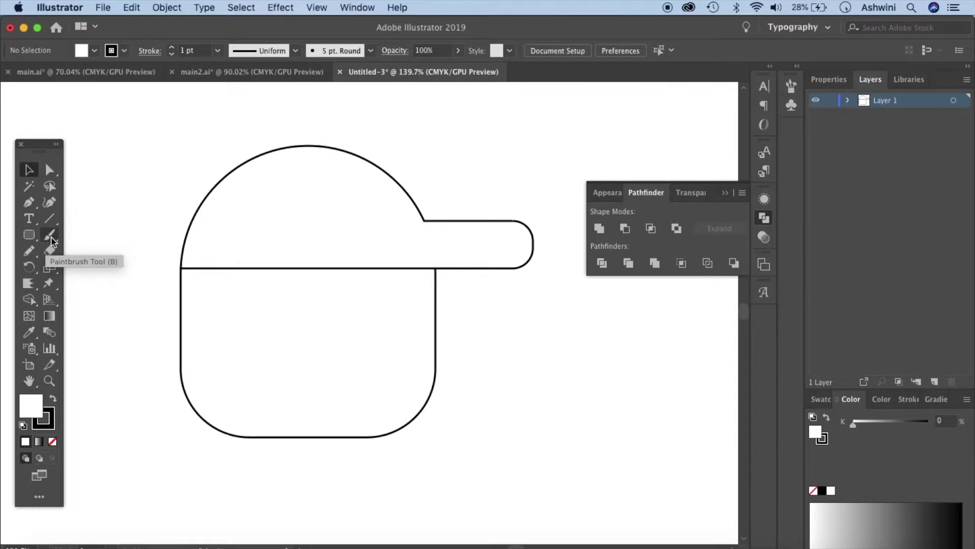
- Draw a closed zigzag fringe of spiky hair with the Pen tool along the cap's base, overhanging both sides of the face
{"action": "left_click", "coordinate": [32, 205]}
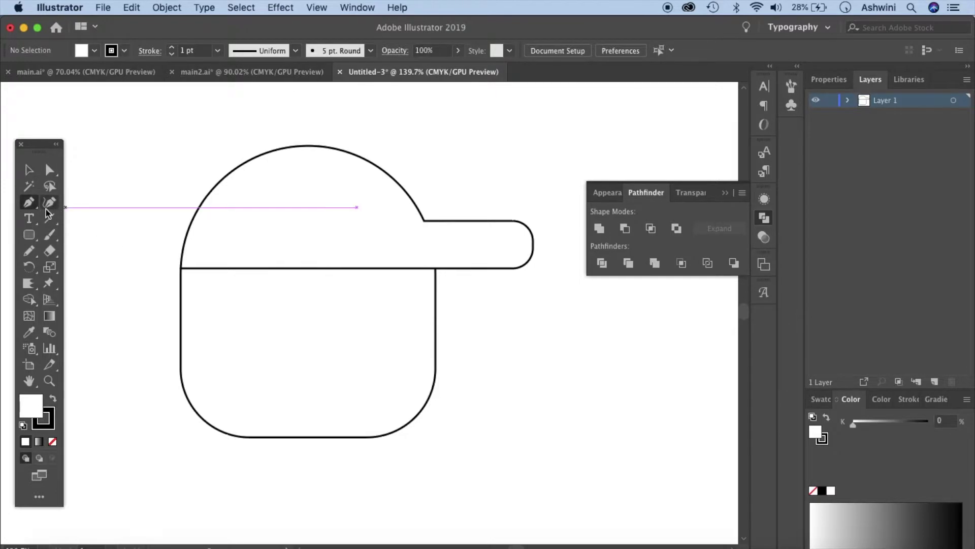
{"action": "left_click_drag", "start_coordinate": [31, 207], "coordinate": [86, 208]}
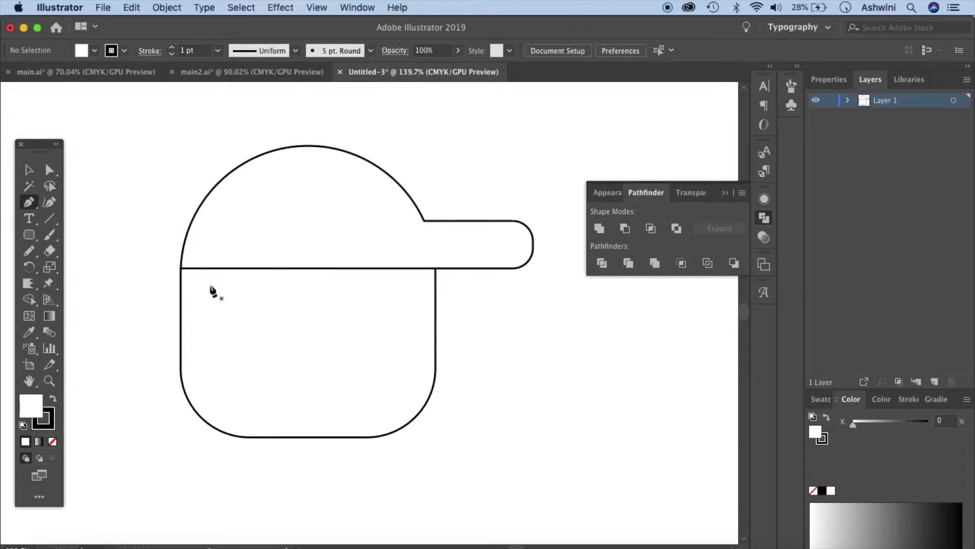
{"action": "scroll", "coordinate": [181, 271], "scroll_direction": "up", "scroll_amount": 3}
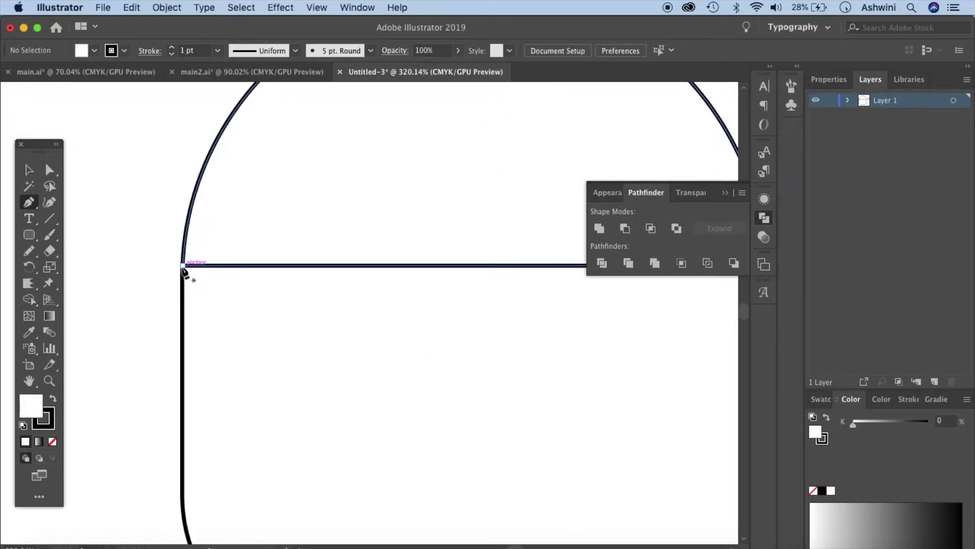
{"action": "left_click", "coordinate": [182, 266]}
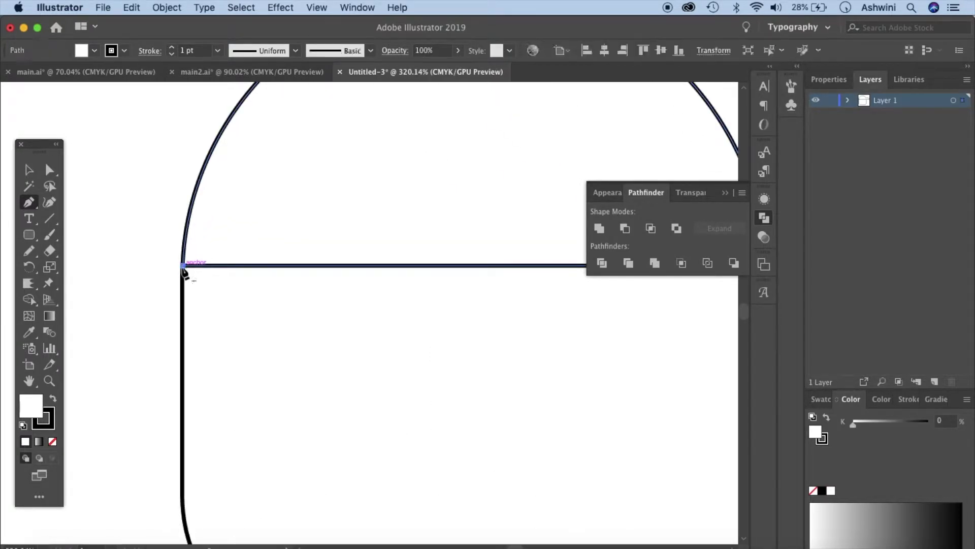
{"action": "scroll", "coordinate": [138, 381], "scroll_direction": "down", "scroll_amount": 3}
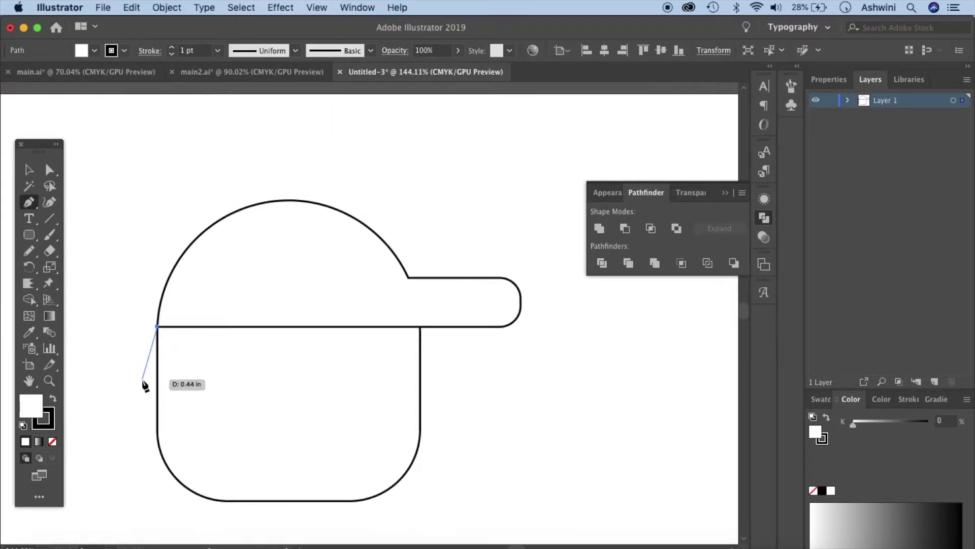
{"action": "left_click", "coordinate": [142, 379]}
{"action": "left_click", "coordinate": [178, 347]}
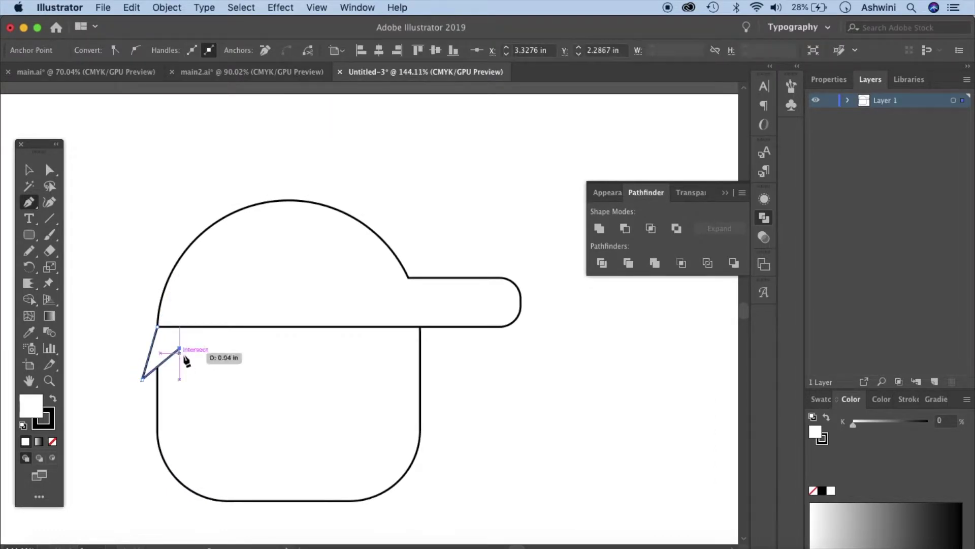
{"action": "left_click", "coordinate": [190, 384]}
{"action": "left_click", "coordinate": [216, 336]}
{"action": "left_click", "coordinate": [216, 362]}
{"action": "left_click", "coordinate": [240, 335]}
{"action": "left_click", "coordinate": [259, 385]}
{"action": "left_click", "coordinate": [261, 340]}
{"action": "left_click", "coordinate": [286, 362]}
{"action": "left_click", "coordinate": [285, 337]}
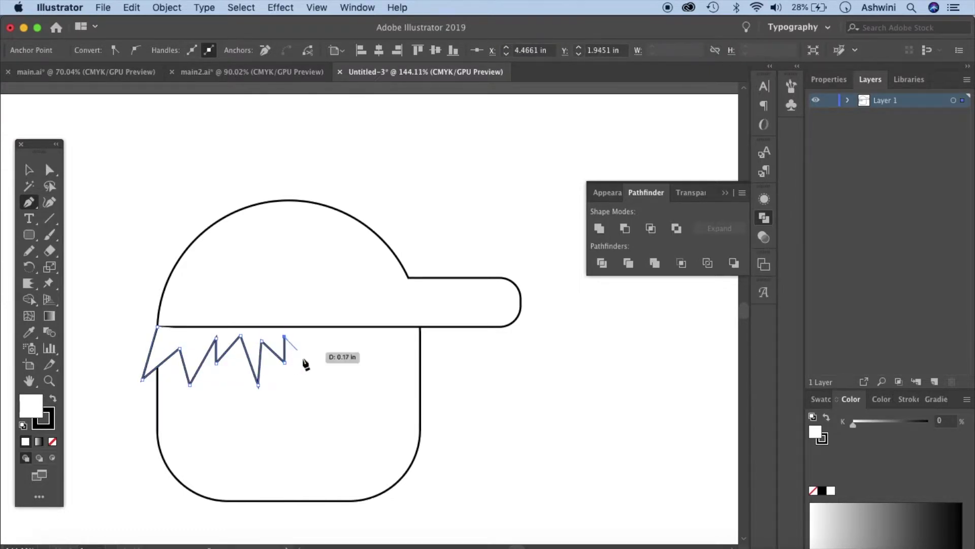
{"action": "left_click", "coordinate": [325, 385]}
{"action": "left_click", "coordinate": [335, 360]}
{"action": "left_click", "coordinate": [344, 371]}
{"action": "left_click", "coordinate": [364, 337]}
{"action": "left_click", "coordinate": [383, 365]}
{"action": "left_click", "coordinate": [392, 340]}
{"action": "left_click", "coordinate": [414, 366]}
{"action": "left_click", "coordinate": [412, 349]}
{"action": "left_click", "coordinate": [435, 370]}
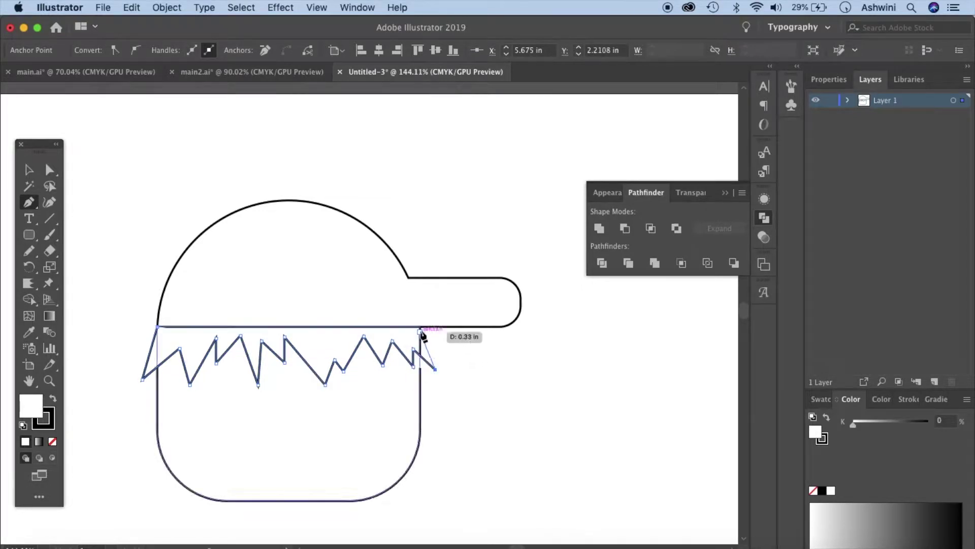
{"action": "left_click", "coordinate": [420, 326]}
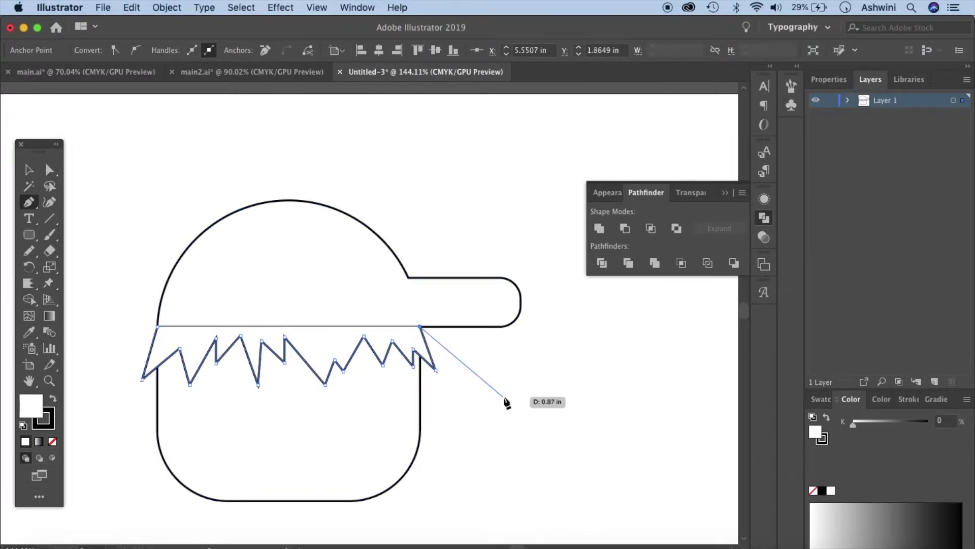
{"action": "left_click", "coordinate": [156, 326]}
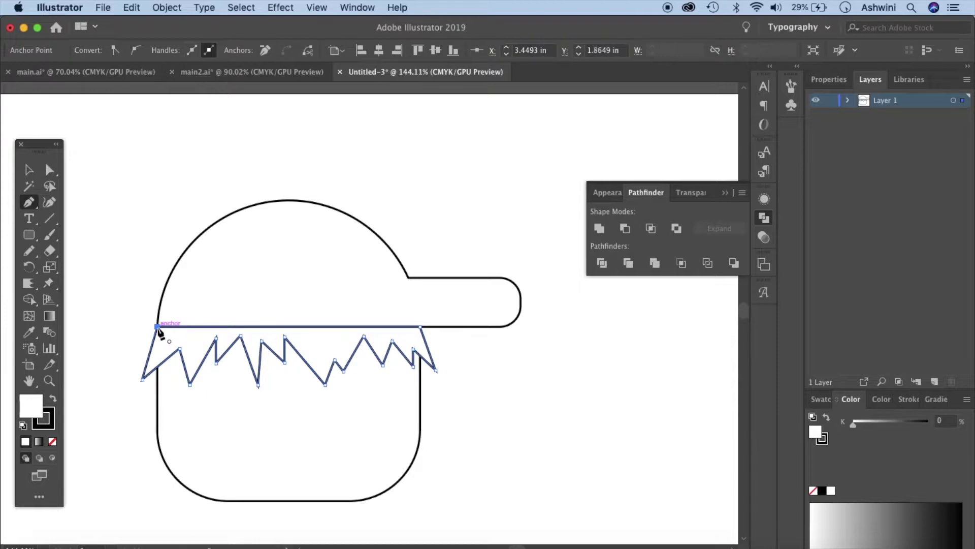
{"action": "key", "text": "v"}
{"action": "left_click", "coordinate": [131, 194]}
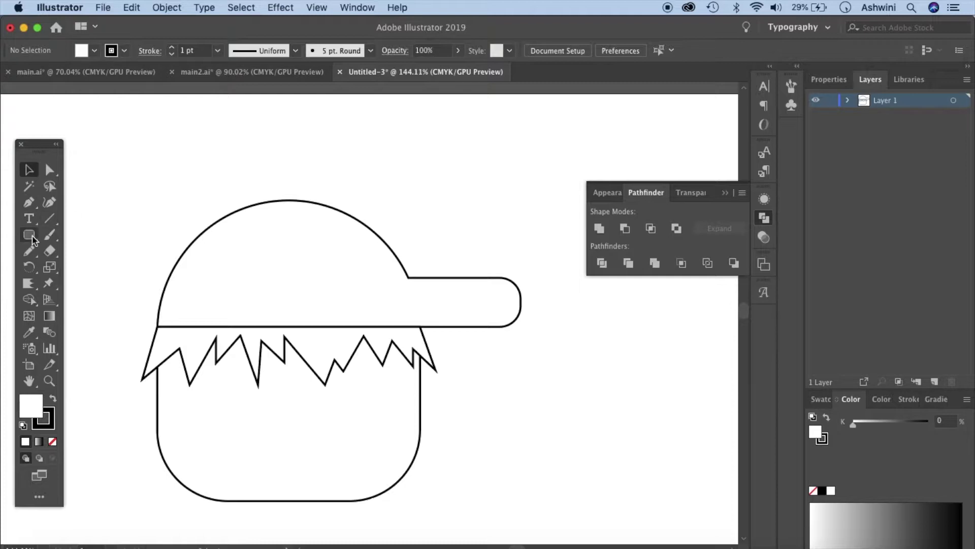
- Draw a circular eye about 0.129 in wide below the fringe and duplicate it level on the opposite side of the face
{"action": "left_click_drag", "start_coordinate": [32, 240], "coordinate": [85, 266]}
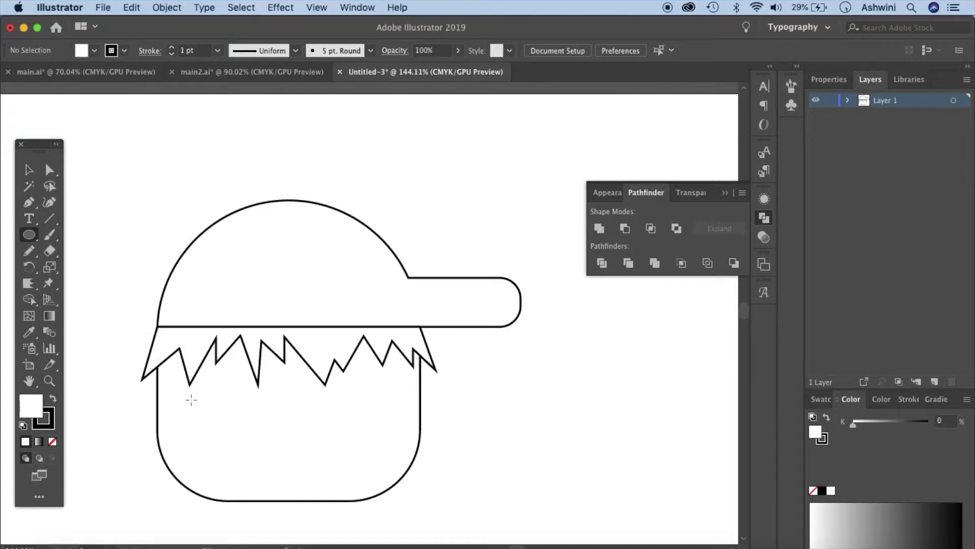
{"action": "left_click_drag", "start_coordinate": [188, 396], "coordinate": [206, 413]}
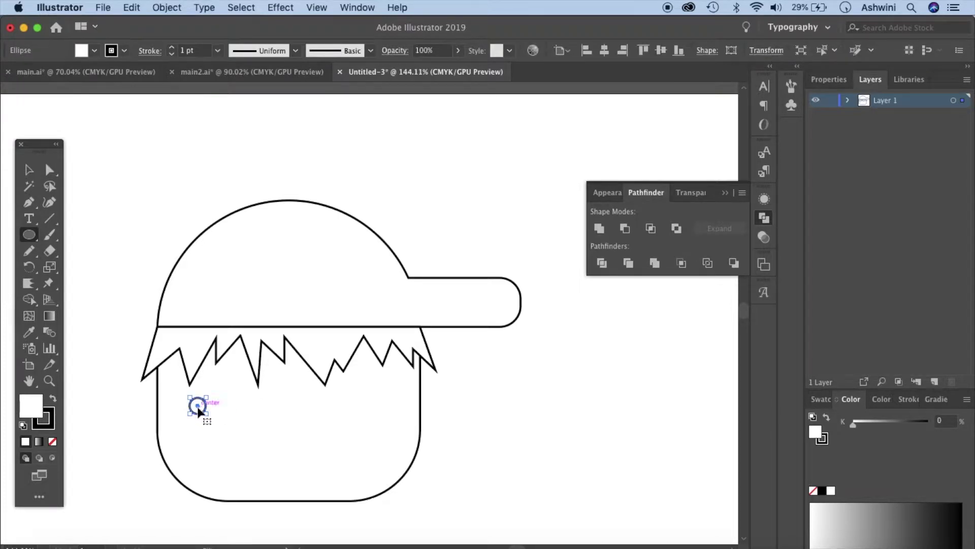
{"action": "left_click_drag", "start_coordinate": [199, 409], "coordinate": [375, 414]}
{"action": "left_click", "coordinate": [521, 462]}
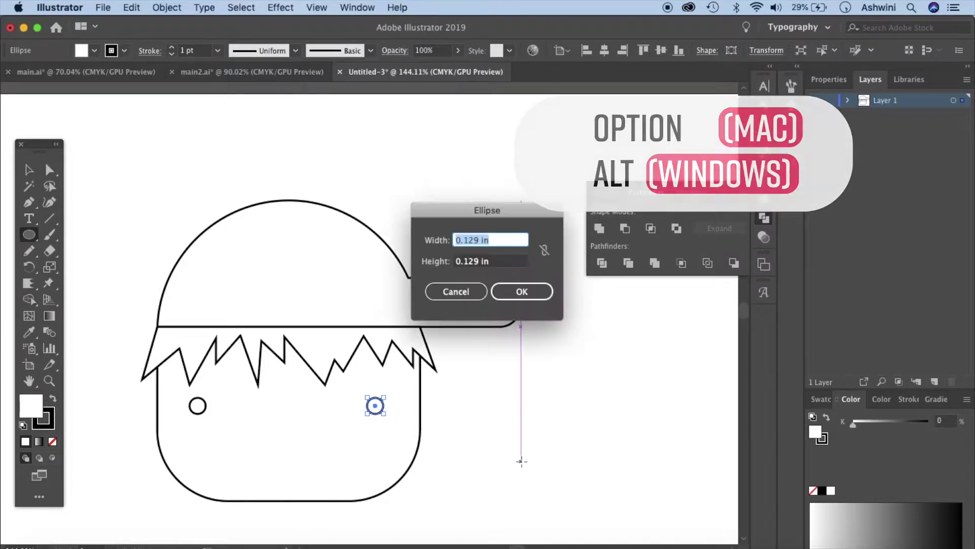
{"action": "left_click", "coordinate": [463, 290]}
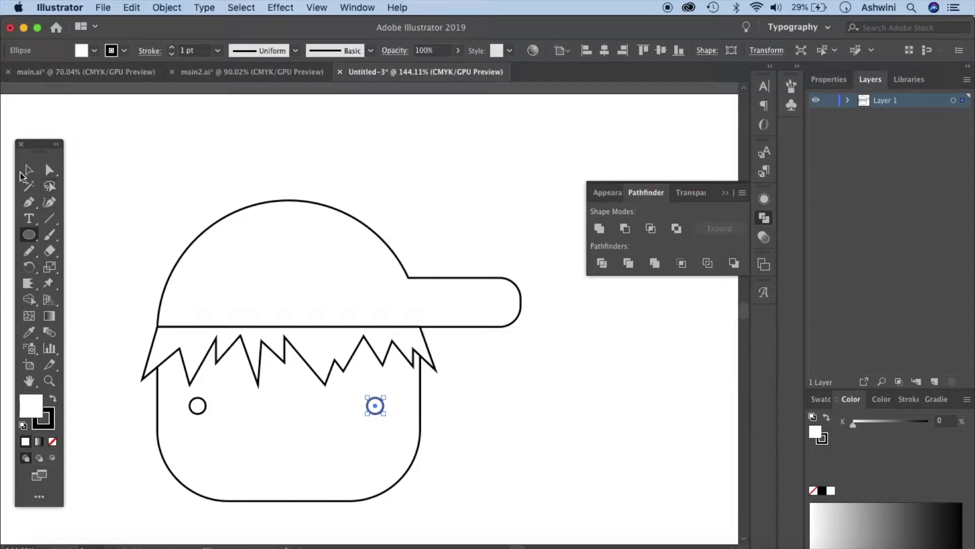
- Move the left eye slightly inward on the face and clear the selection
{"action": "left_click", "coordinate": [29, 170]}
{"action": "left_click", "coordinate": [191, 383]}
{"action": "left_click", "coordinate": [206, 406]}
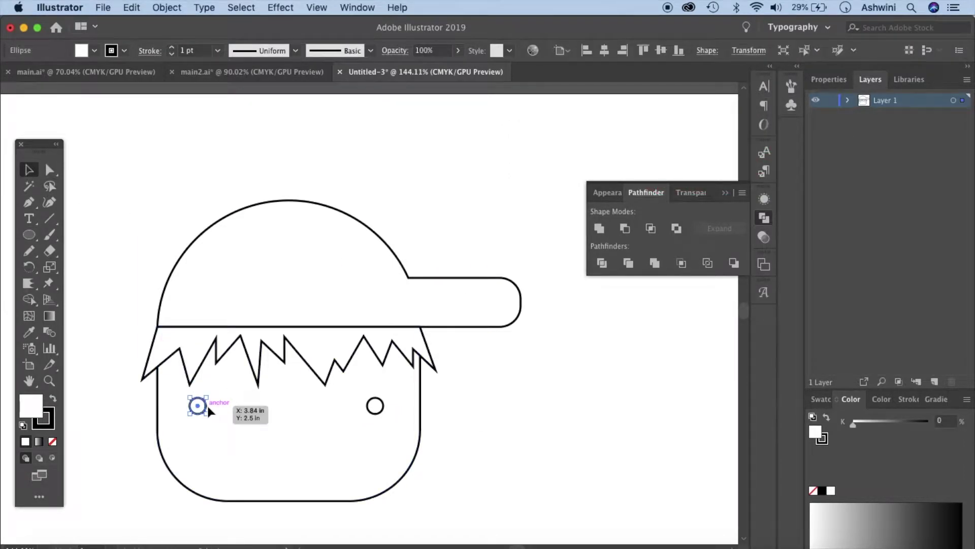
{"action": "left_click_drag", "start_coordinate": [208, 411], "coordinate": [216, 412]}
{"action": "key", "text": "super+shift+a"}
- Draw a small smiling mouth between the eyes with the Pencil tool and centre it horizontally on the artboard
{"action": "scroll", "coordinate": [203, 315], "scroll_direction": "down", "scroll_amount": 5}
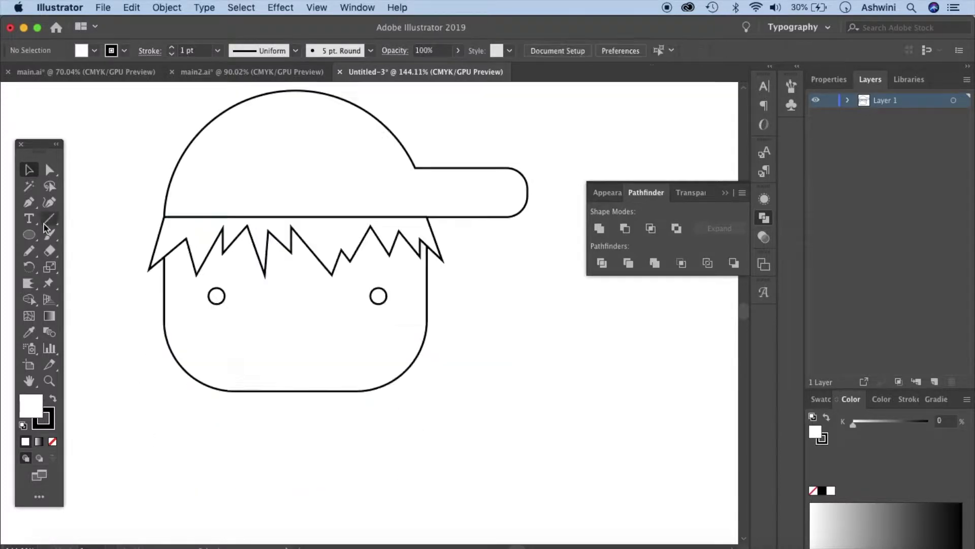
{"action": "left_click", "coordinate": [29, 251]}
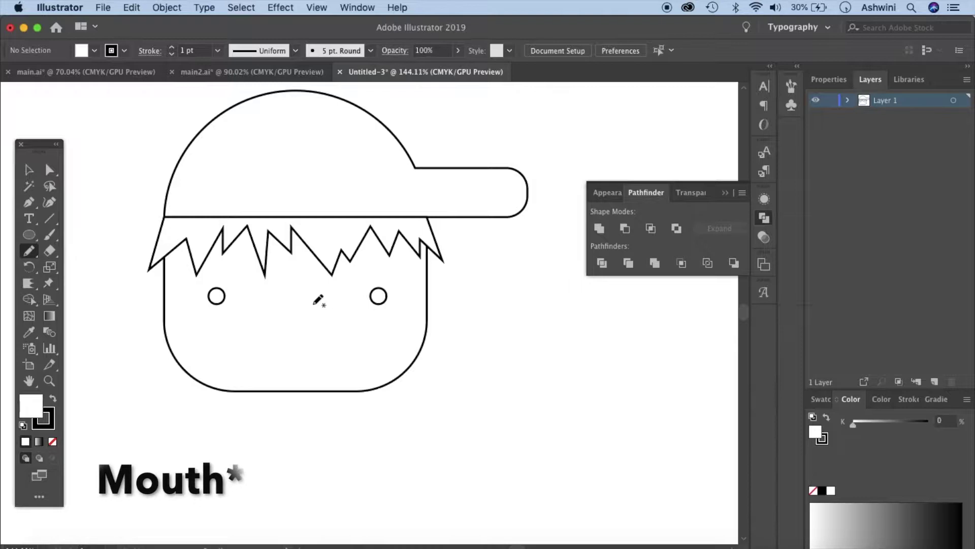
{"action": "left_click_drag", "start_coordinate": [286, 300], "coordinate": [308, 298]}
{"action": "left_click", "coordinate": [294, 309]}
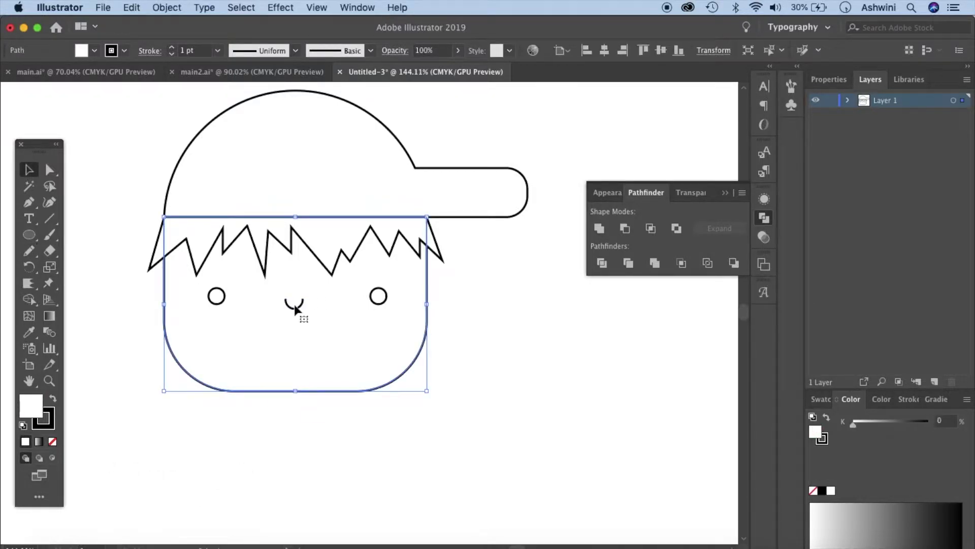
{"action": "left_click", "coordinate": [541, 325]}
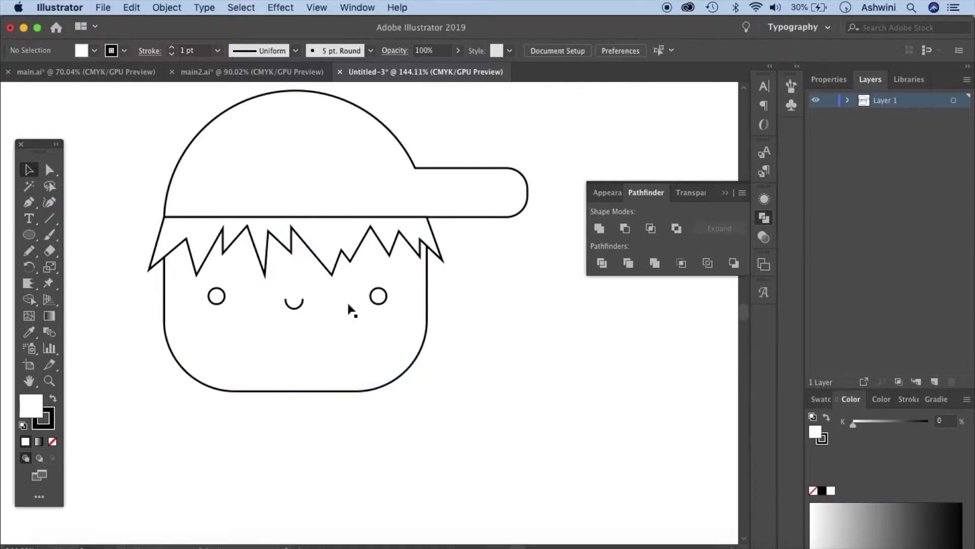
{"action": "left_click", "coordinate": [298, 304]}
{"action": "left_click", "coordinate": [605, 51]}
{"action": "left_click", "coordinate": [505, 378]}
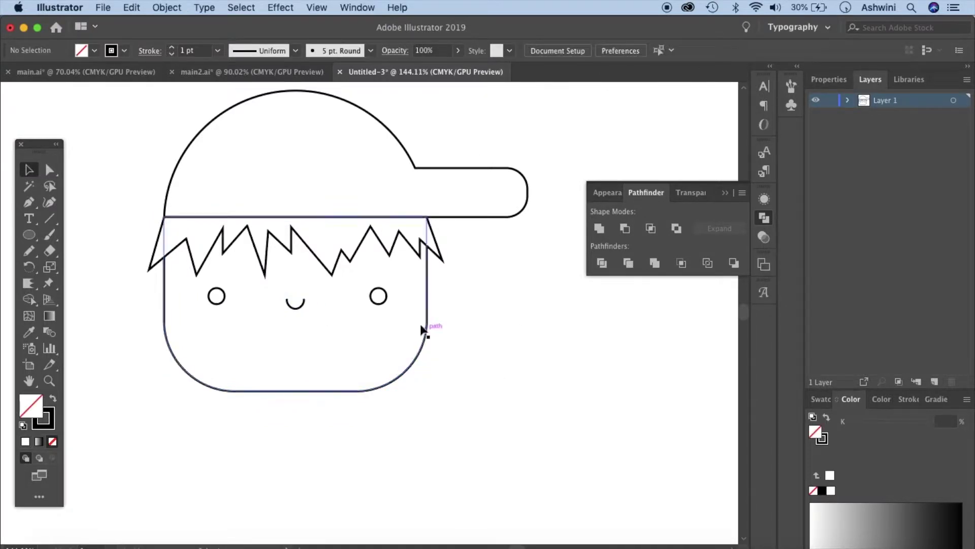
- Group the two eyes and centre the group horizontally on the artboard
{"action": "left_click", "coordinate": [385, 304]}
{"action": "left_click", "coordinate": [222, 302], "text": "shift"}
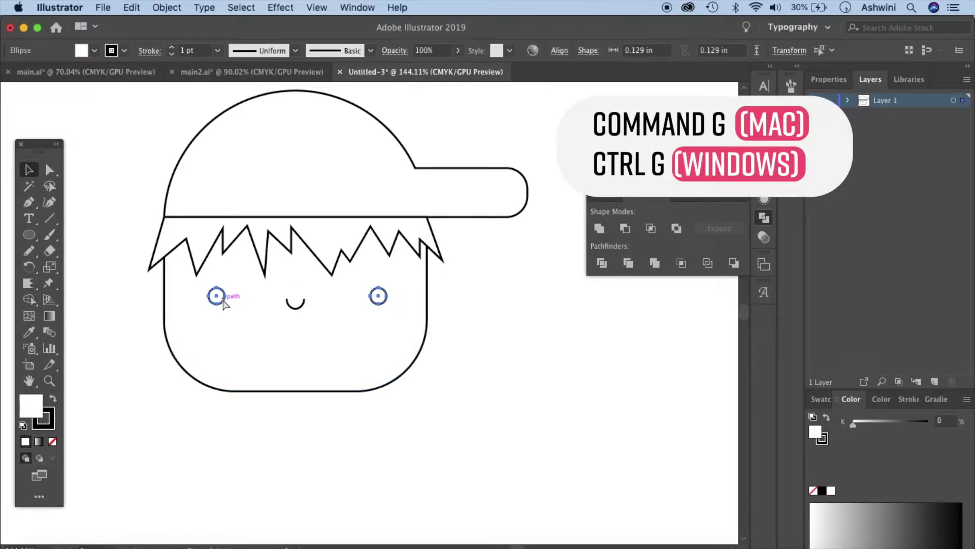
{"action": "key", "text": "super+g"}
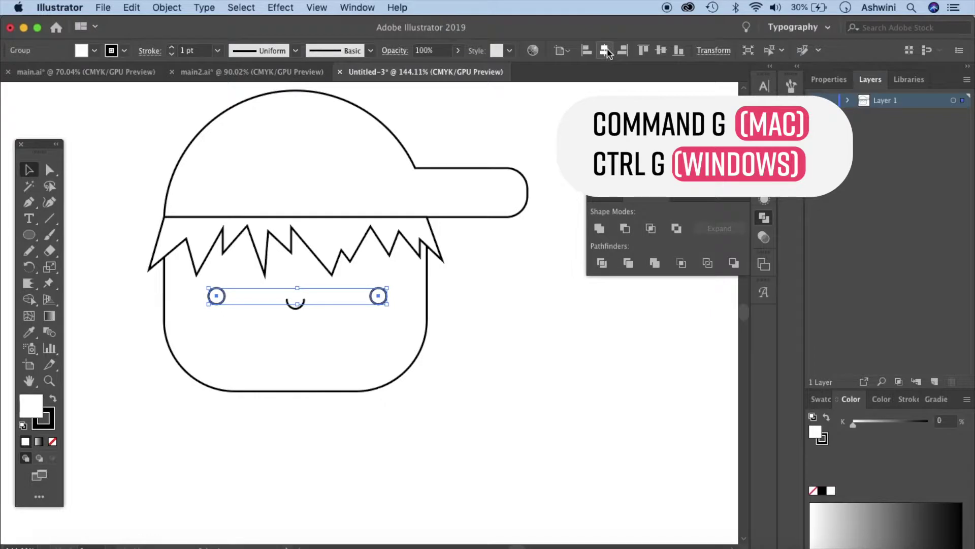
{"action": "left_click", "coordinate": [480, 380]}
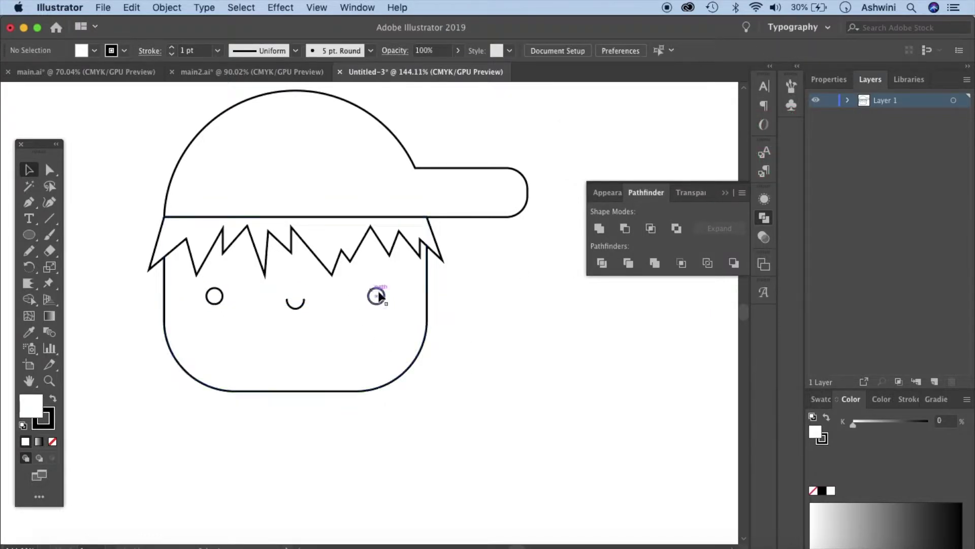
- Draw a narrow upright rectangle as a neck overlapping the chin and centre it horizontally on the artboard
{"action": "scroll", "coordinate": [494, 368], "scroll_direction": "down", "scroll_amount": 5}
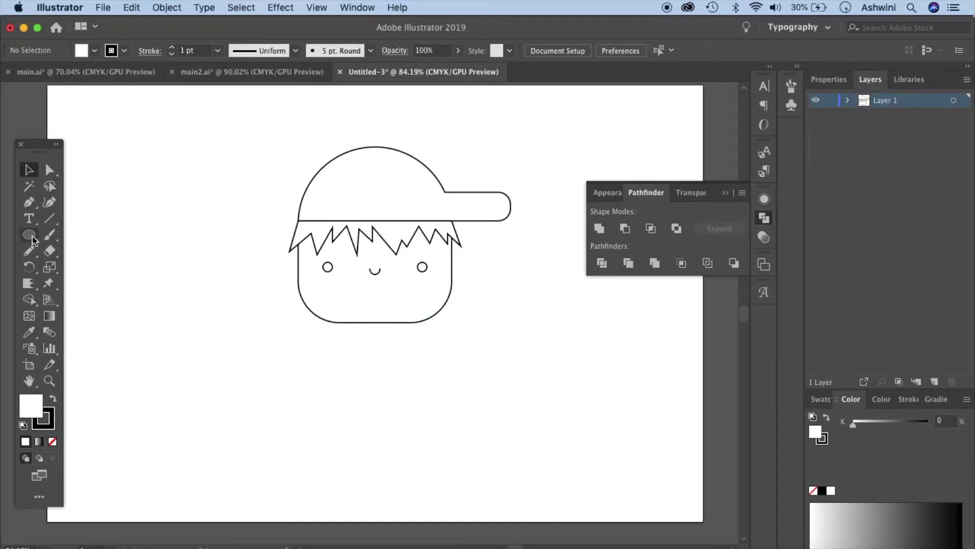
{"action": "left_click_drag", "start_coordinate": [32, 239], "coordinate": [87, 233]}
{"action": "left_click_drag", "start_coordinate": [366, 310], "coordinate": [384, 362]}
{"action": "left_click", "coordinate": [30, 169]}
{"action": "left_click", "coordinate": [604, 50]}
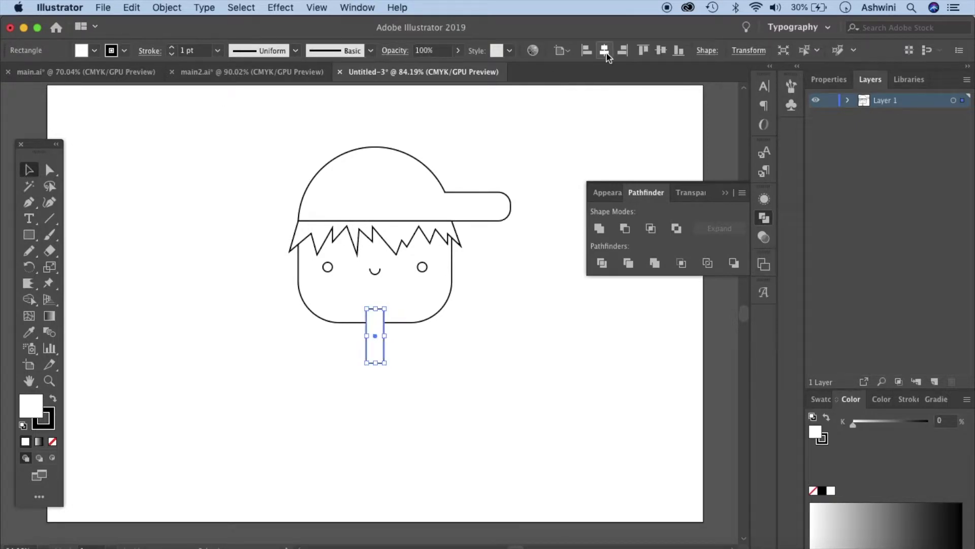
- Unite the neck with the face and send the combined shape behind the hair, eyes and mouth
{"action": "left_click", "coordinate": [430, 321], "text": "shift"}
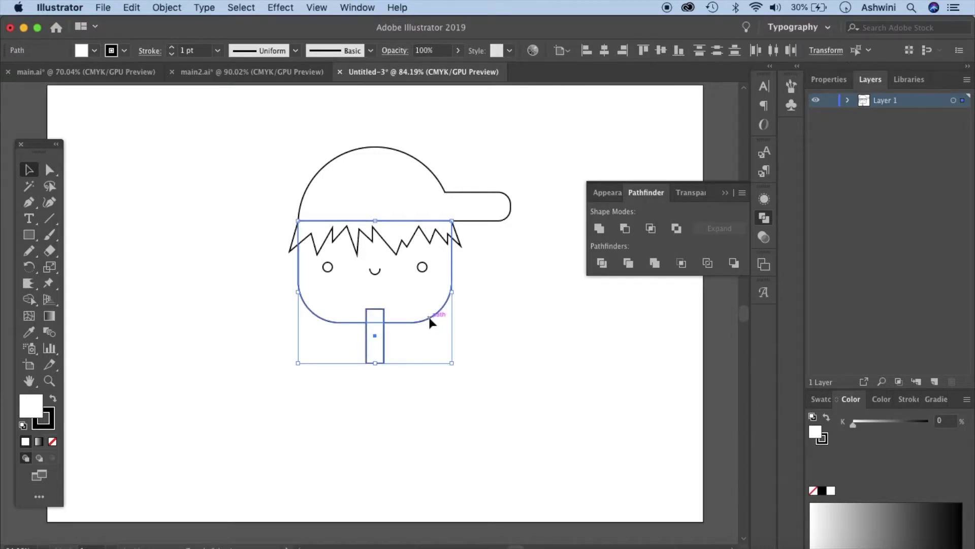
{"action": "left_click", "coordinate": [603, 229]}
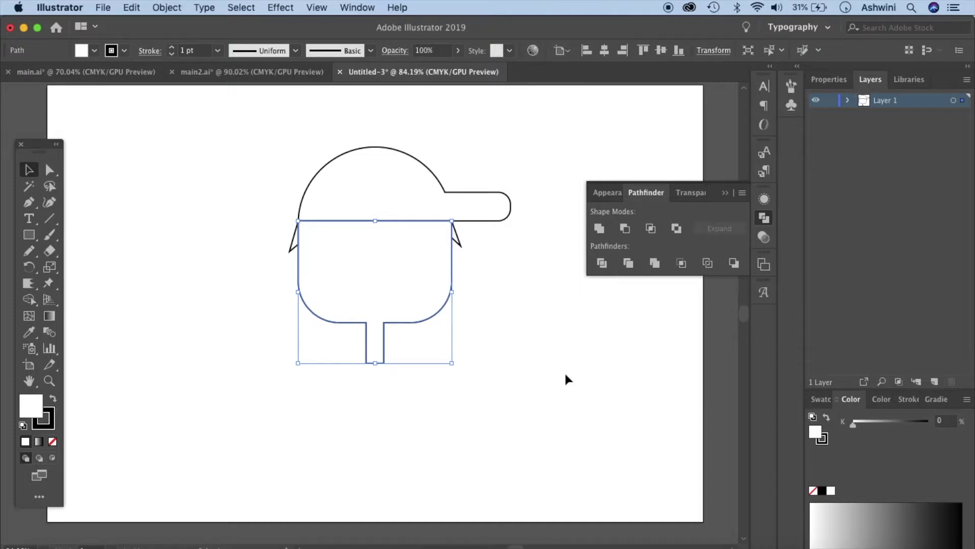
{"action": "key", "text": "super+shift+bracketleft"}
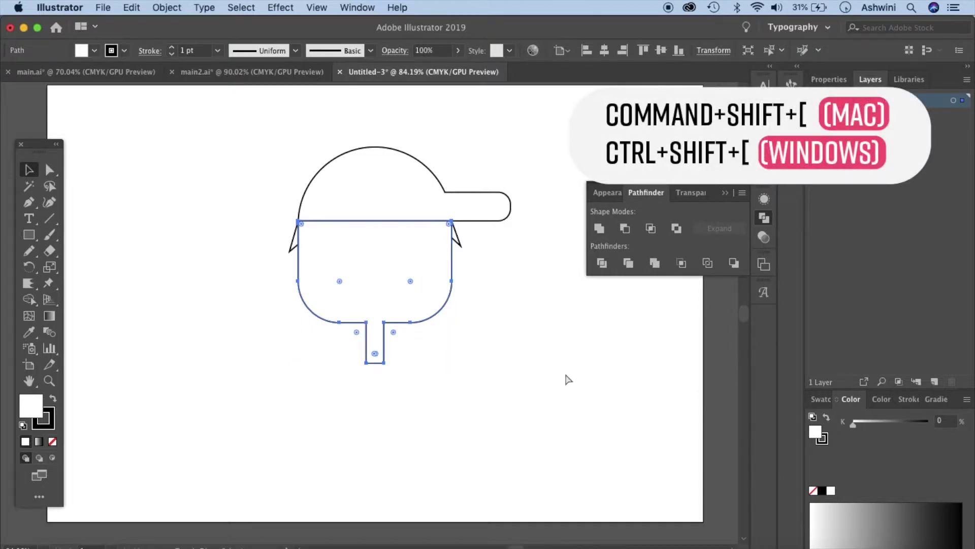
{"action": "left_click", "coordinate": [565, 375]}
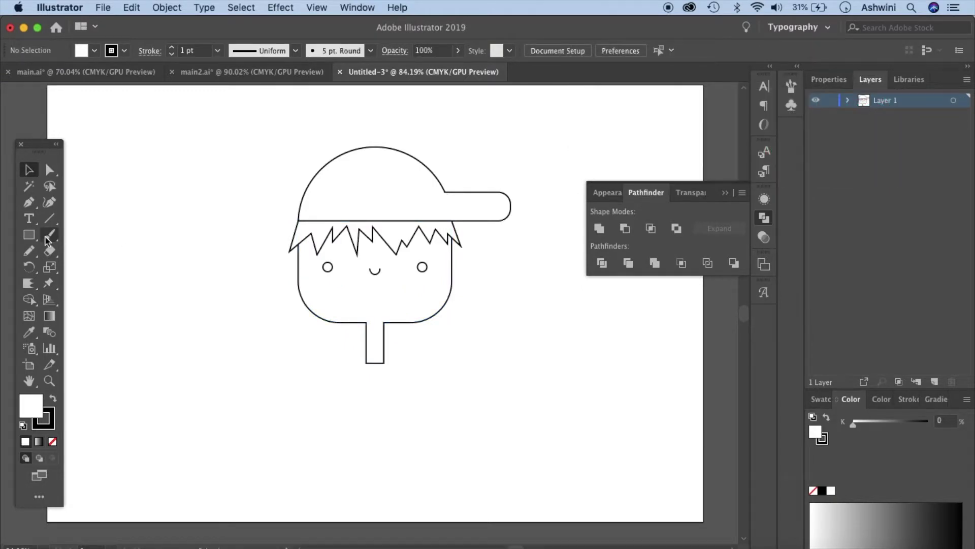
- Draw a rounded rectangle torso about 1.73 in tall over the neck's lower end and widen it to match the face
{"action": "left_click", "coordinate": [29, 234]}
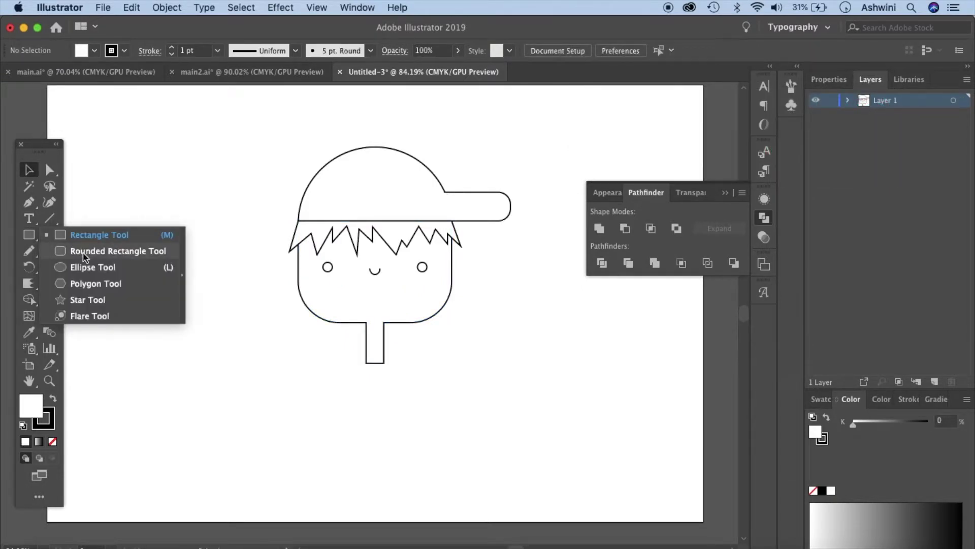
{"action": "mouse_move", "coordinate": [84, 256]}
{"action": "left_mouse_down"}
{"action": "mouse_move", "coordinate": [28, 236]}
{"action": "mouse_move", "coordinate": [85, 256]}
{"action": "left_mouse_up"}
{"action": "left_click_drag", "start_coordinate": [305, 363], "coordinate": [449, 490]}
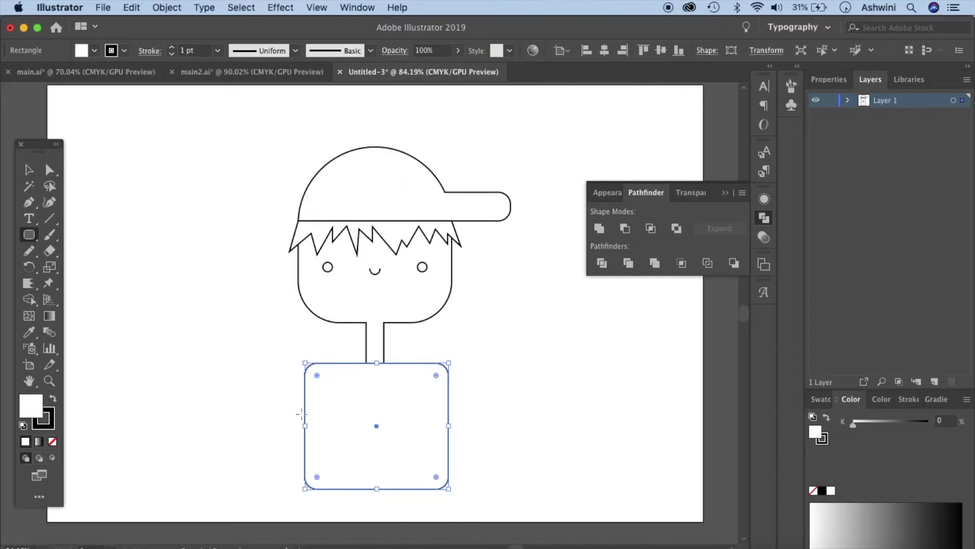
{"action": "left_click_drag", "start_coordinate": [305, 426], "coordinate": [298, 427]}
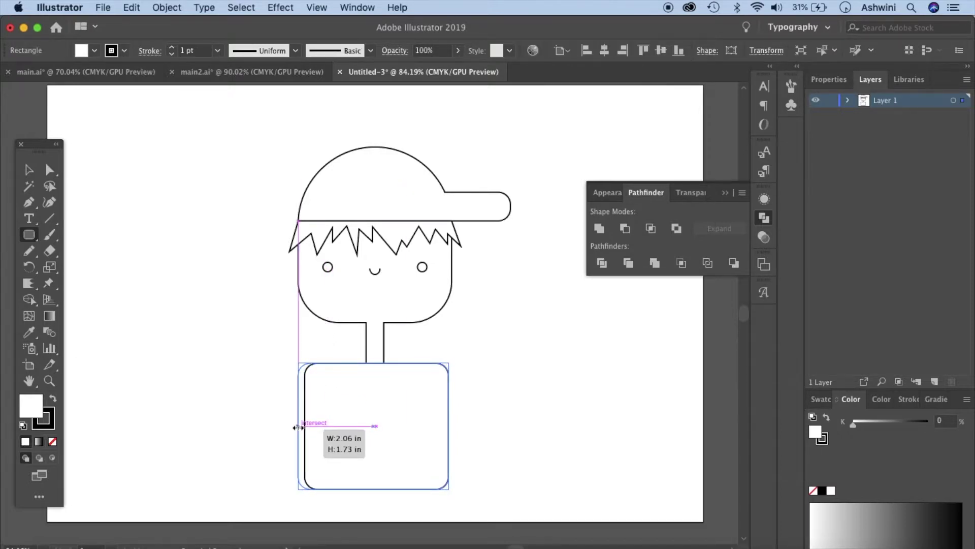
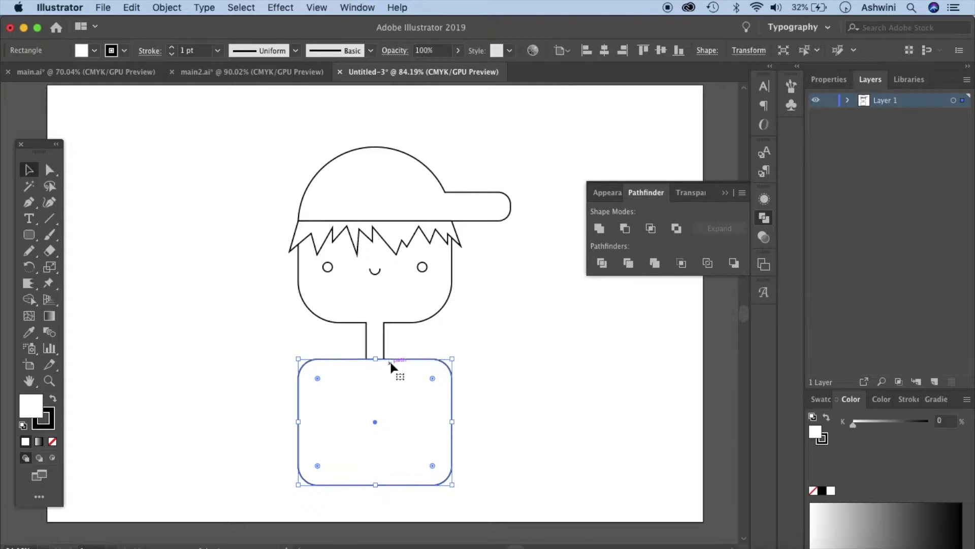
{"action": "left_click", "coordinate": [510, 414]}
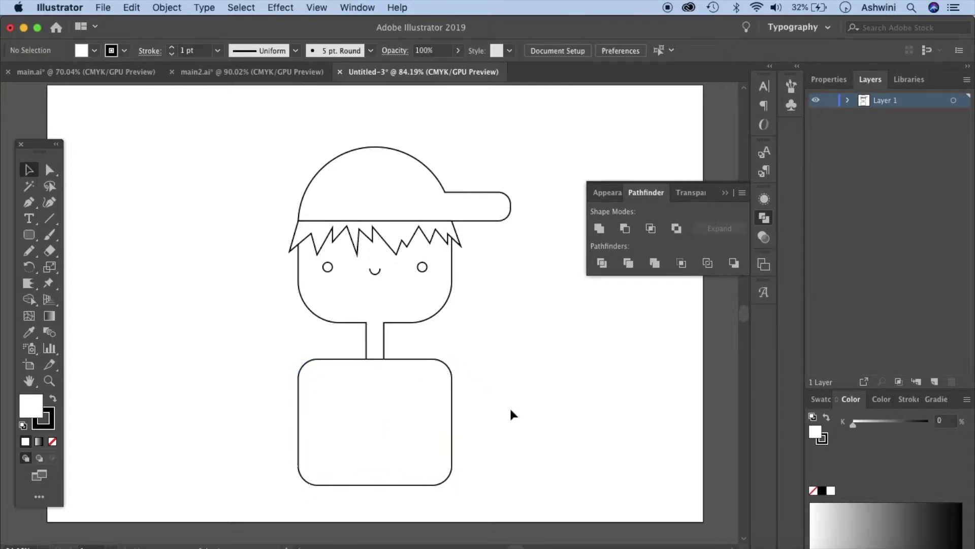
- Draw a small flat ellipse as a collar where the neck meets the torso, and arrange it between the neck and the torso
{"action": "left_click_drag", "start_coordinate": [29, 235], "coordinate": [76, 267]}
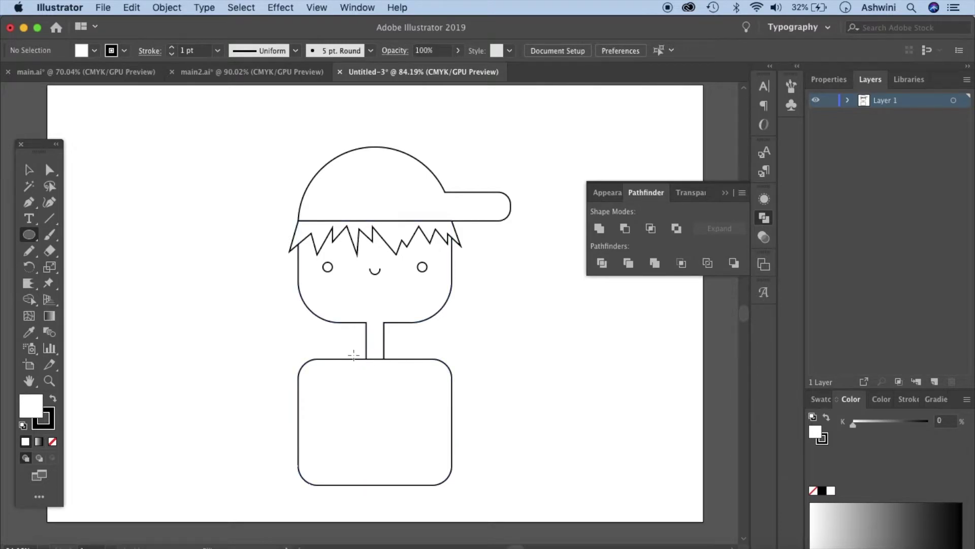
{"action": "left_click_drag", "start_coordinate": [354, 355], "coordinate": [396, 368]}
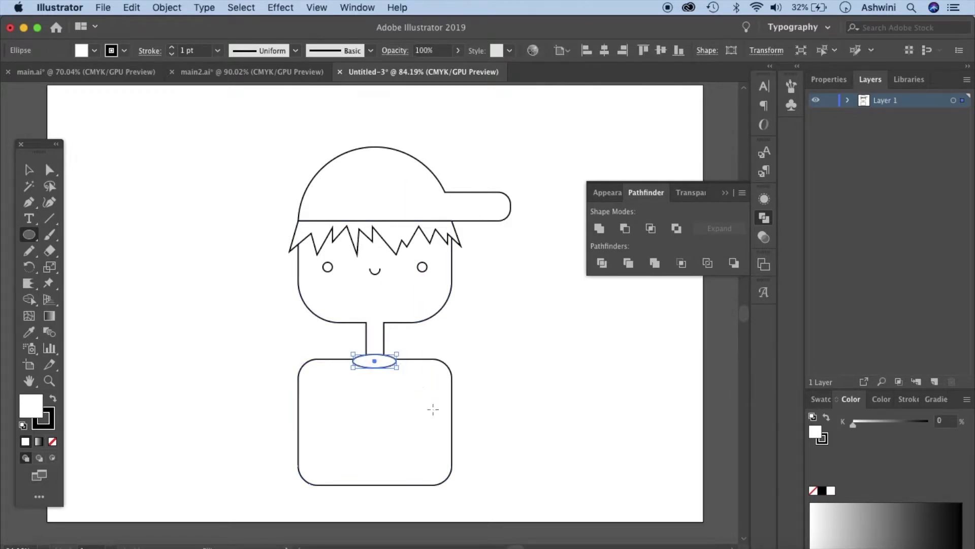
{"action": "key", "text": "super+shift+bracketleft"}
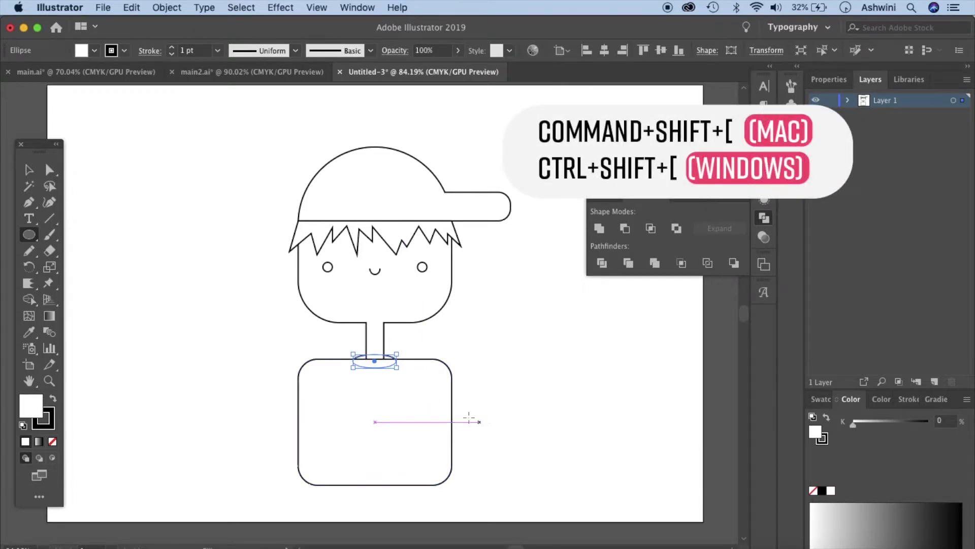
{"action": "left_click", "coordinate": [30, 171]}
{"action": "left_click", "coordinate": [385, 484]}
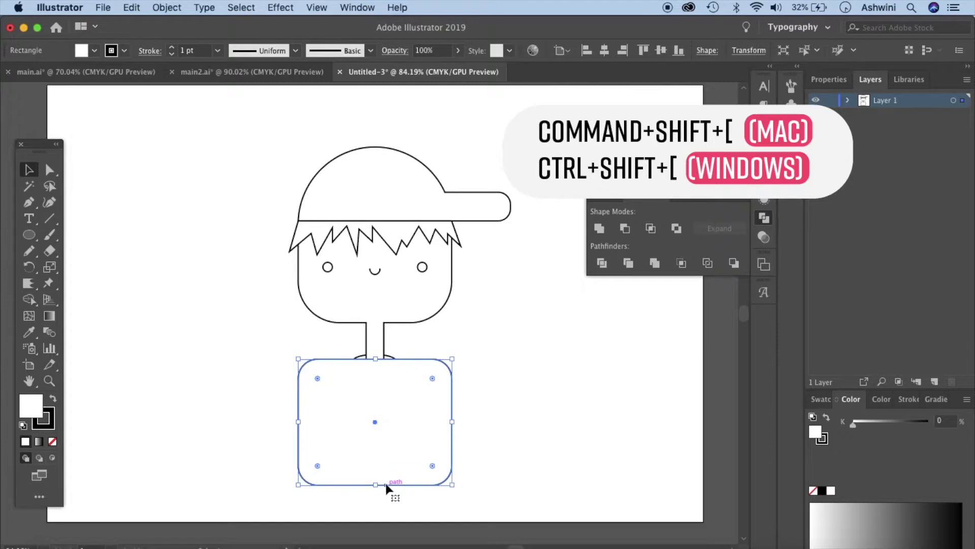
{"action": "key", "text": "super+shift+bracketleft"}
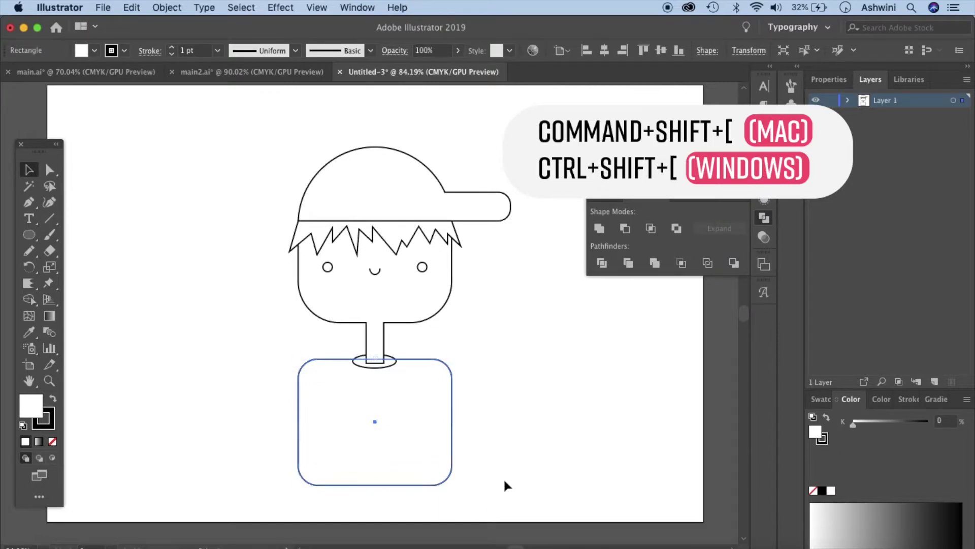
{"action": "left_click", "coordinate": [504, 486]}
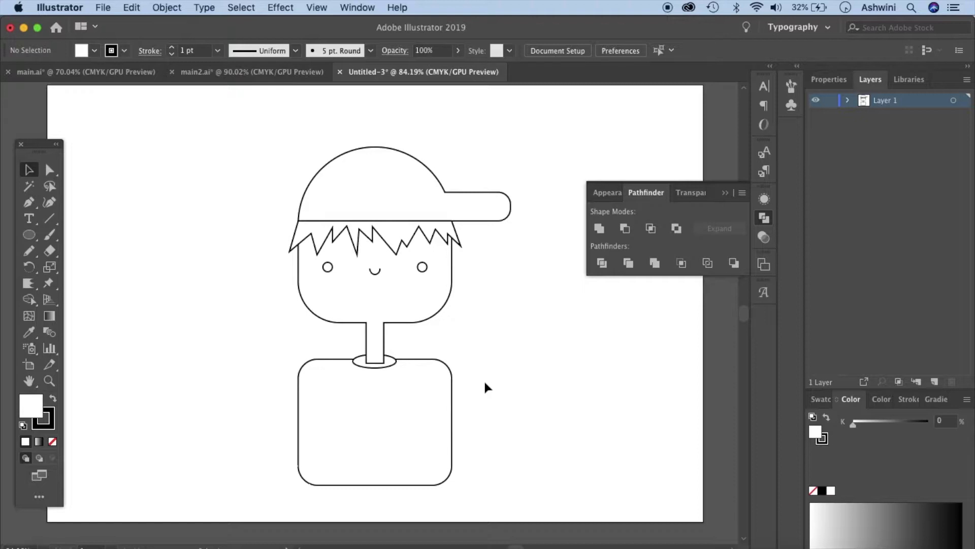
- Duplicate the torso in place, widen the copy symmetrically, send it to the back and shorten it from below to form sleeves
{"action": "left_click", "coordinate": [452, 433]}
{"action": "key", "text": "super+c"}
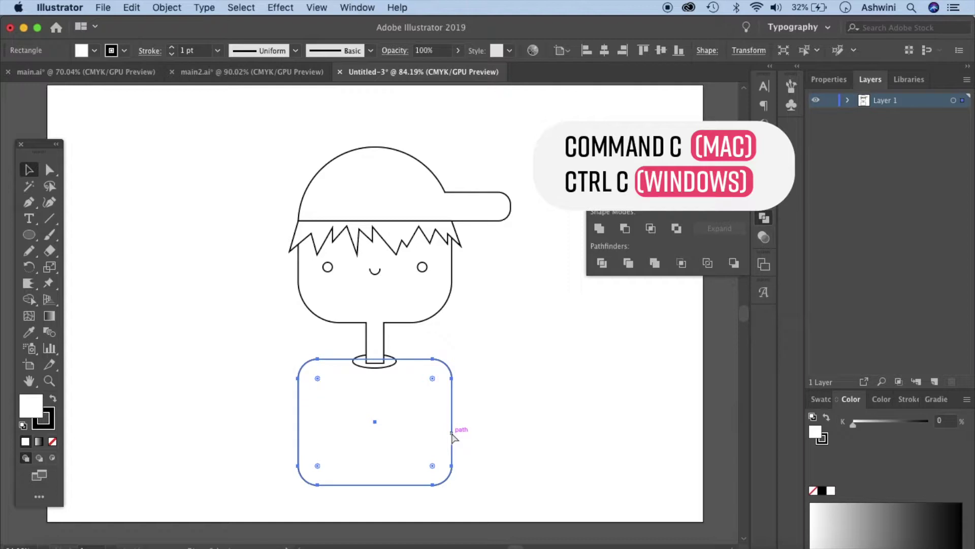
{"action": "key", "text": "super+f"}
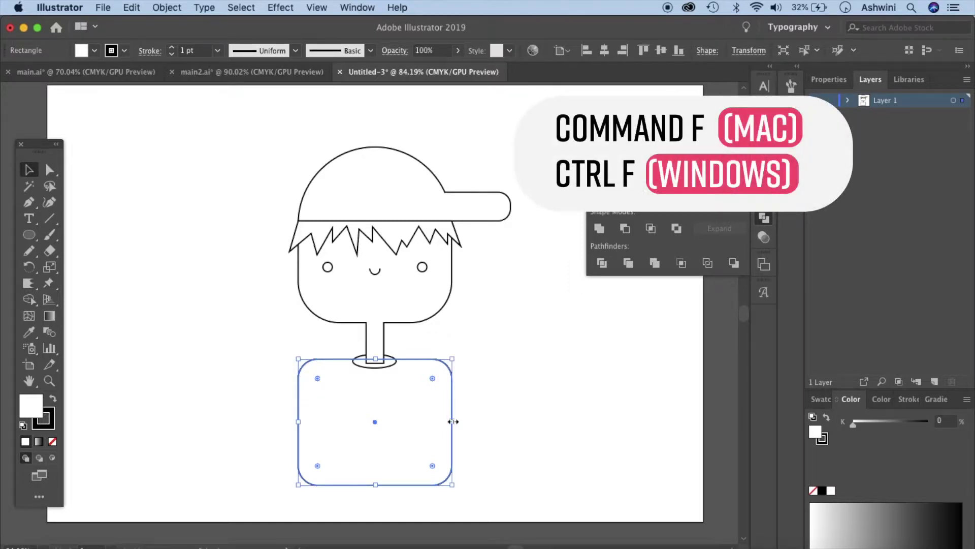
{"action": "left_click_drag", "start_coordinate": [453, 422], "coordinate": [472, 431]}
{"action": "key", "text": "super+shift+bracketleft"}
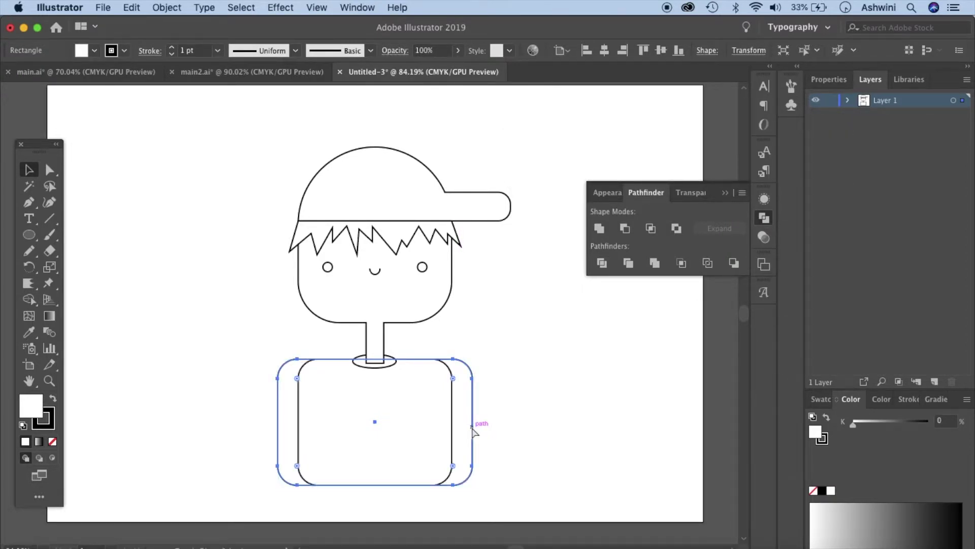
{"action": "left_click_drag", "start_coordinate": [376, 485], "coordinate": [379, 444]}
{"action": "left_click", "coordinate": [541, 472]}
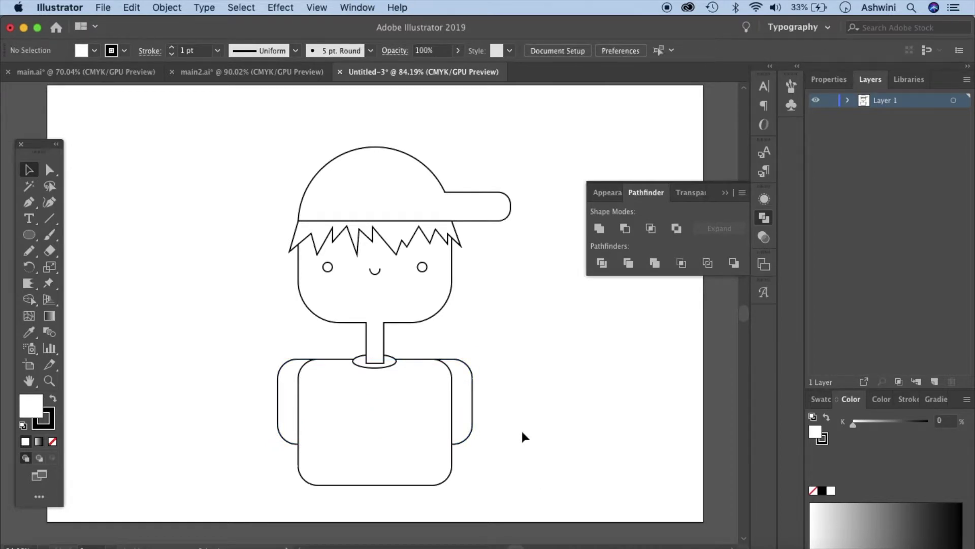
- Square off the lower corners of the sleeve shape with a 0 in corner radius
{"action": "left_click", "coordinate": [471, 436]}
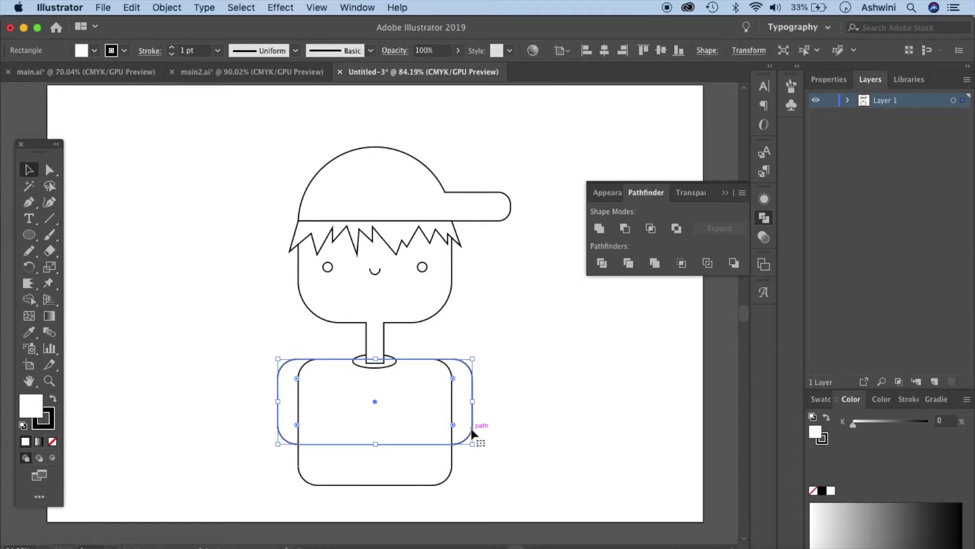
{"action": "left_click", "coordinate": [50, 171]}
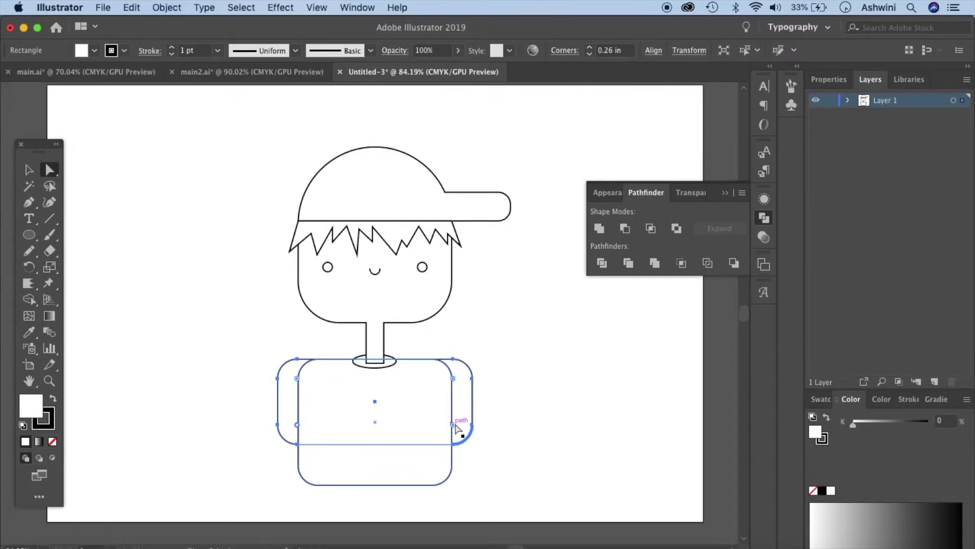
{"action": "left_click_drag", "start_coordinate": [456, 428], "coordinate": [516, 464]}
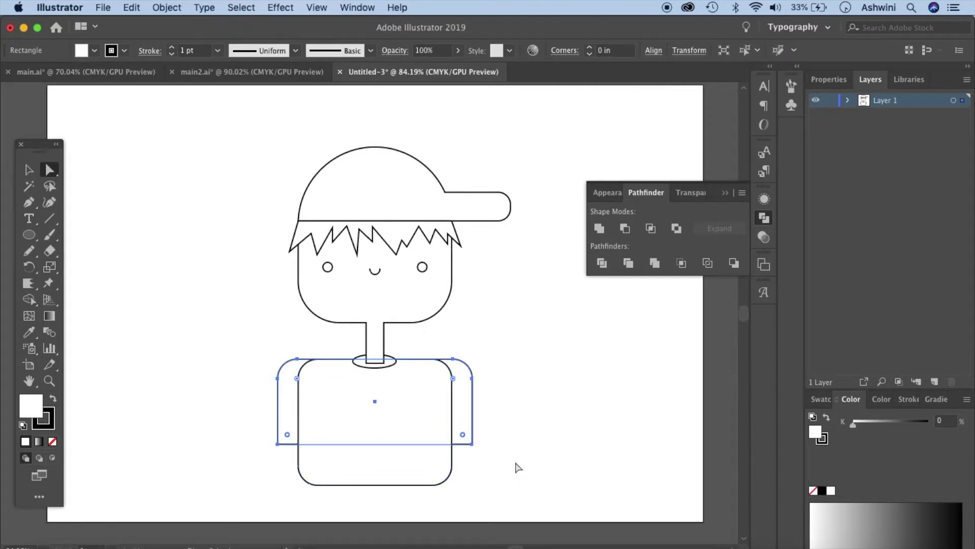
{"action": "left_click", "coordinate": [546, 471]}
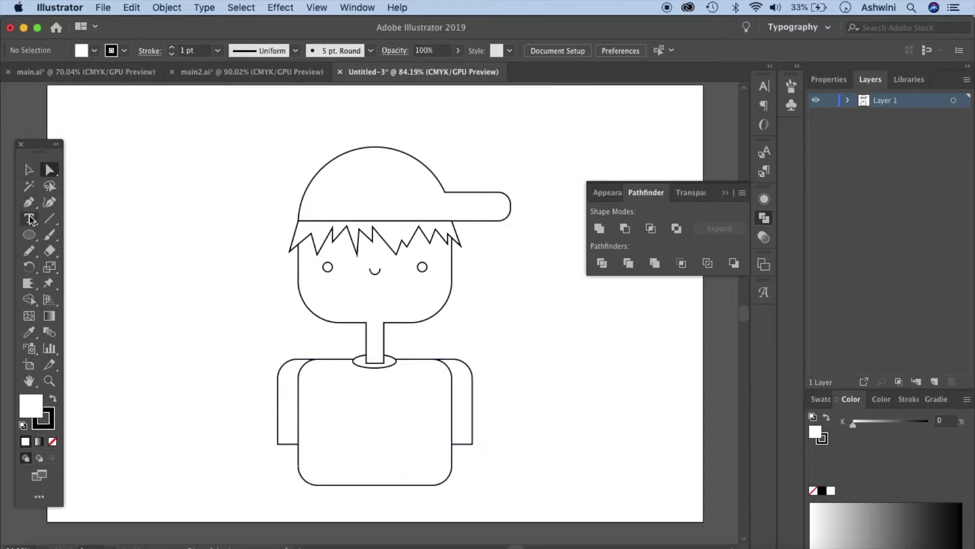
- Draw a thin rectangle across the sleeve ends as cuffs, centre it horizontally and send it behind the torso and sleeves
{"action": "left_click", "coordinate": [28, 234]}
{"action": "left_click", "coordinate": [71, 234]}
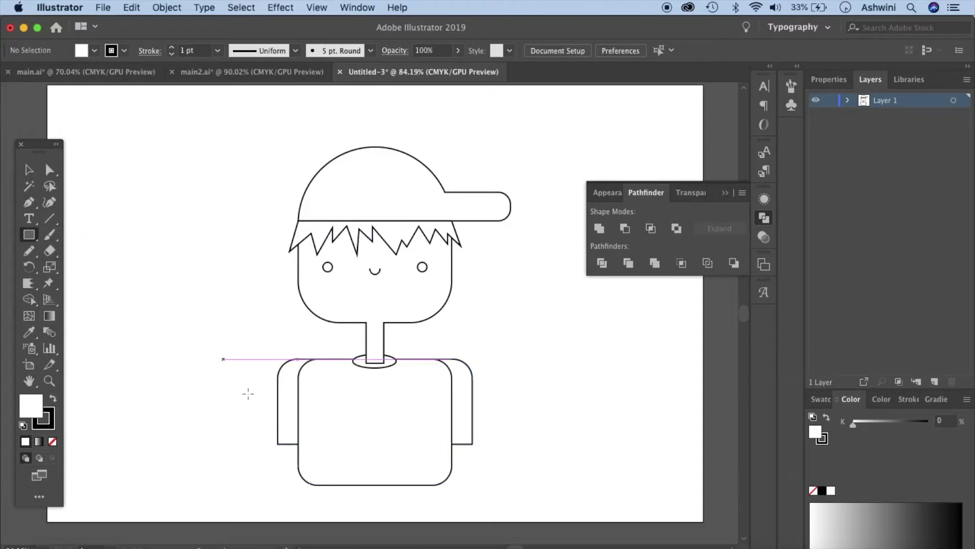
{"action": "left_click_drag", "start_coordinate": [278, 435], "coordinate": [467, 452]}
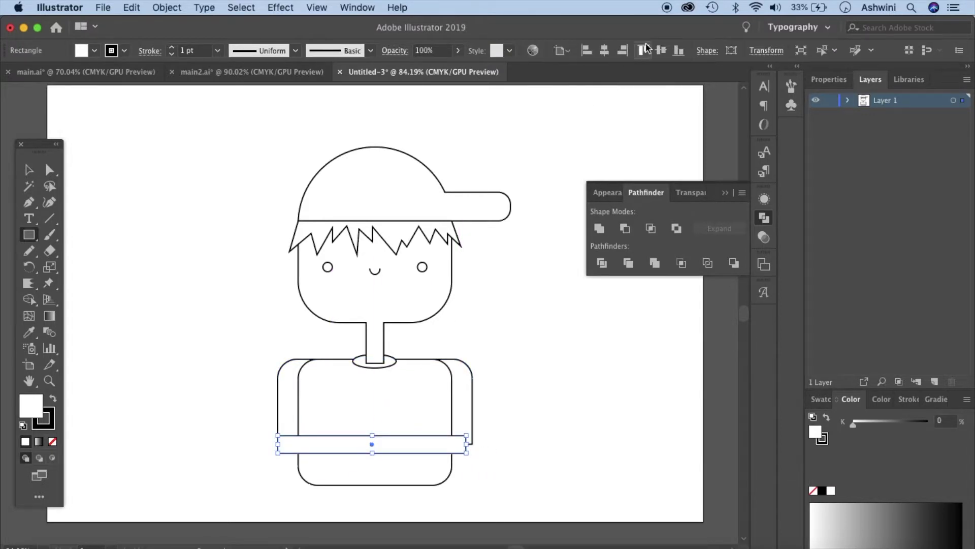
{"action": "left_click", "coordinate": [604, 51]}
{"action": "key", "text": "super+shift+a"}
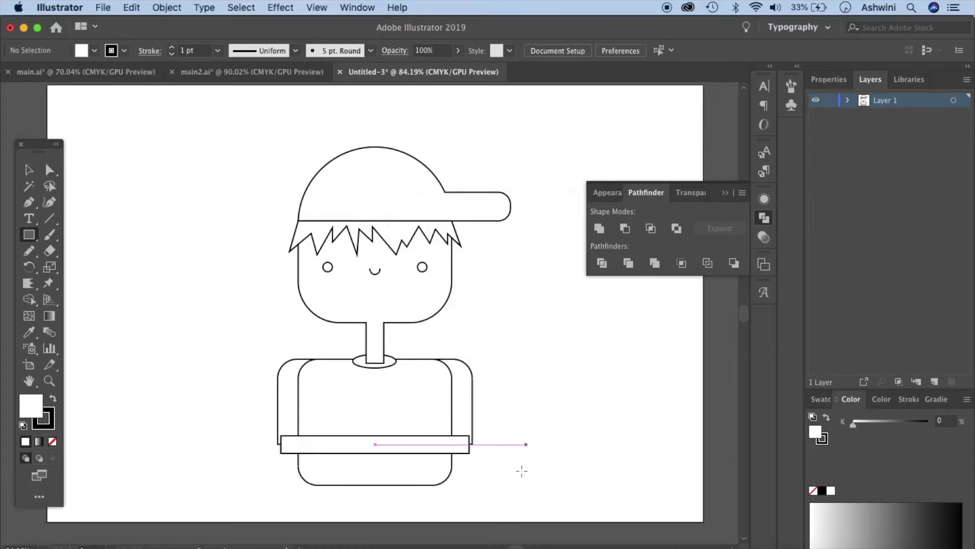
{"action": "left_click", "coordinate": [29, 170]}
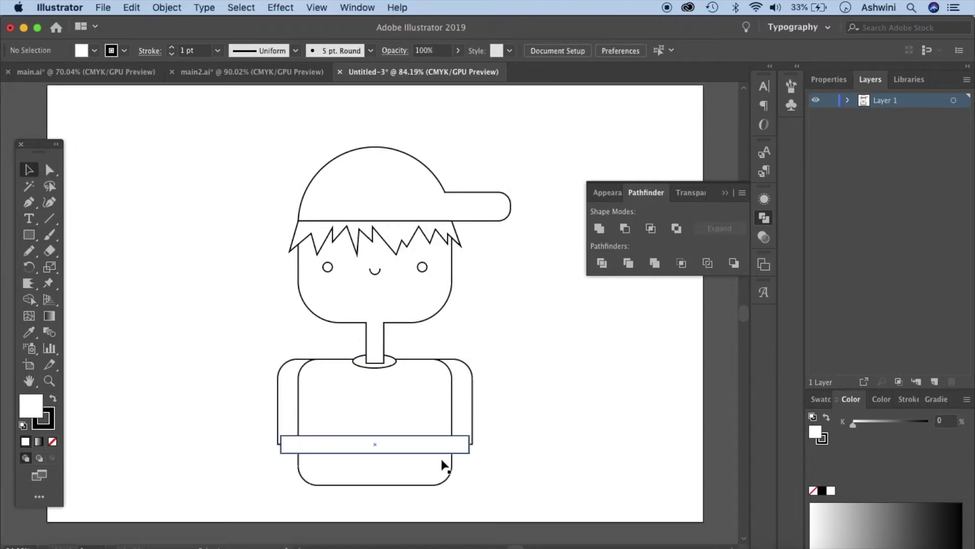
{"action": "left_click", "coordinate": [465, 456]}
{"action": "key", "text": "super+bracketleft"}
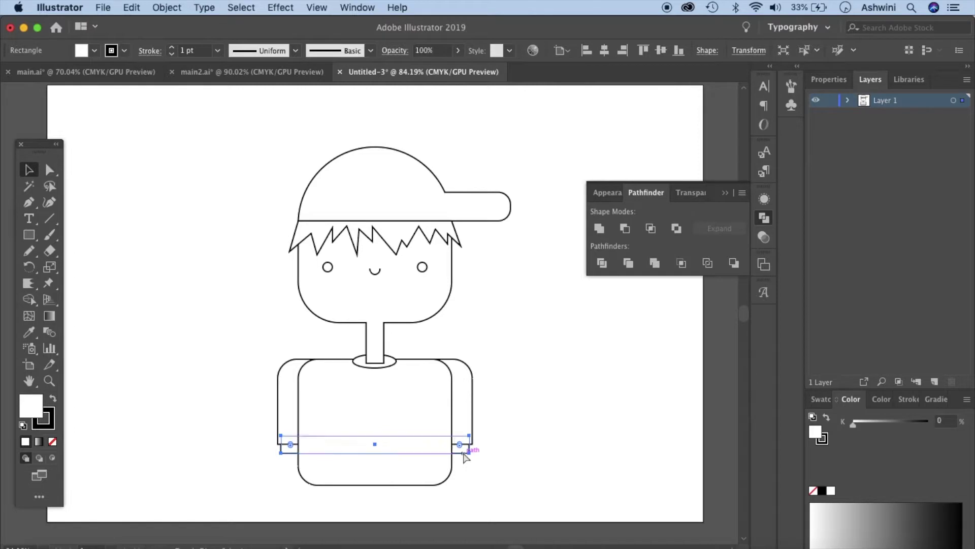
{"action": "left_click", "coordinate": [533, 481]}
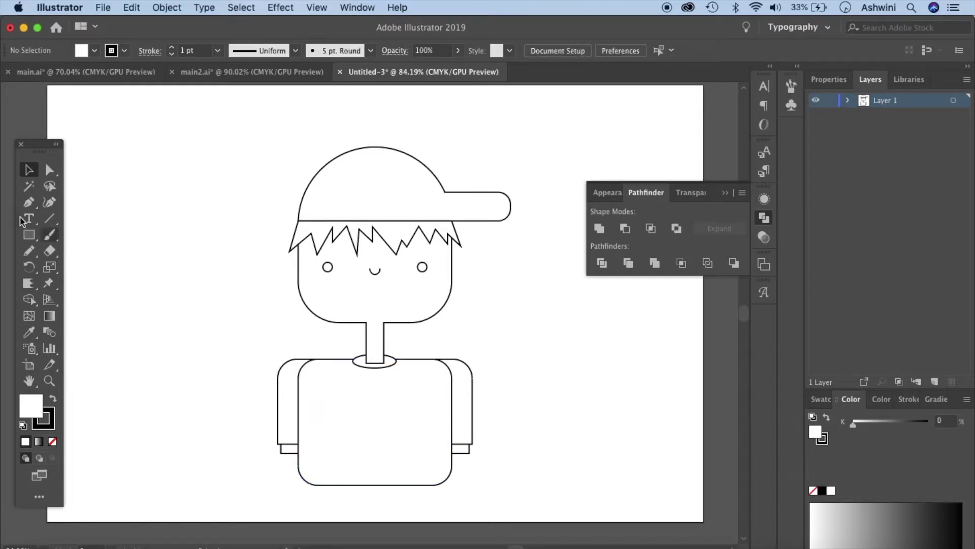
- Draw a rectangle from the cuffs down to the torso's lower edge as arms, centre it horizontally and send it to the back
{"action": "left_click", "coordinate": [29, 235]}
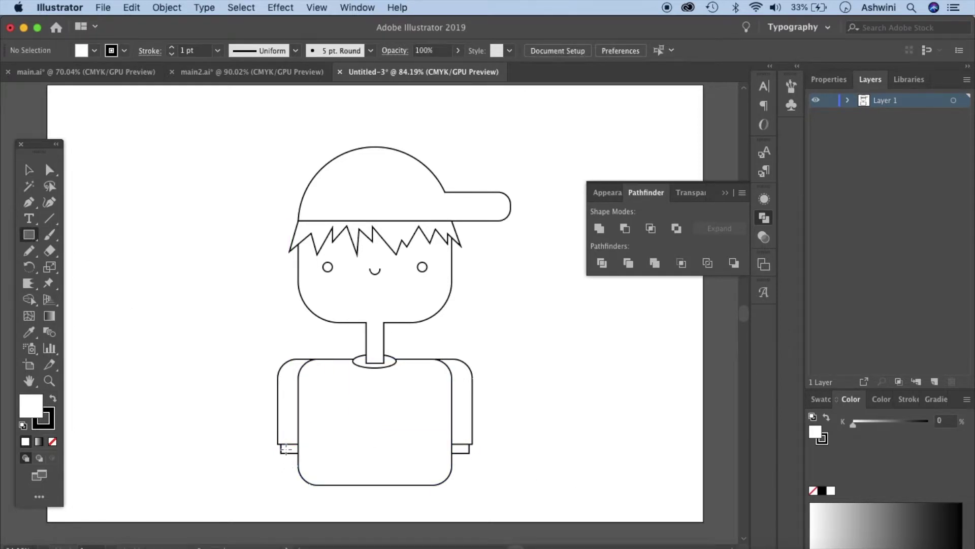
{"action": "left_click_drag", "start_coordinate": [283, 449], "coordinate": [464, 485]}
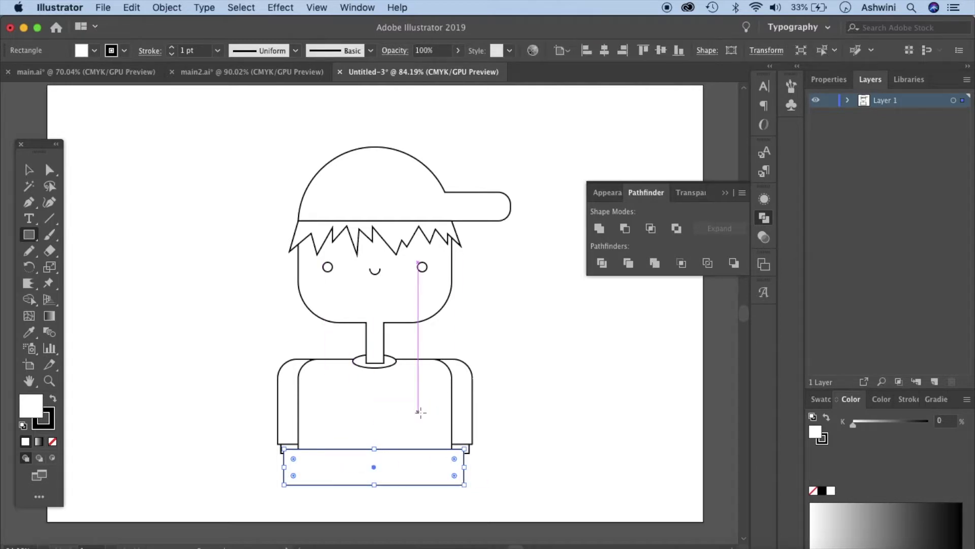
{"action": "left_click", "coordinate": [608, 51]}
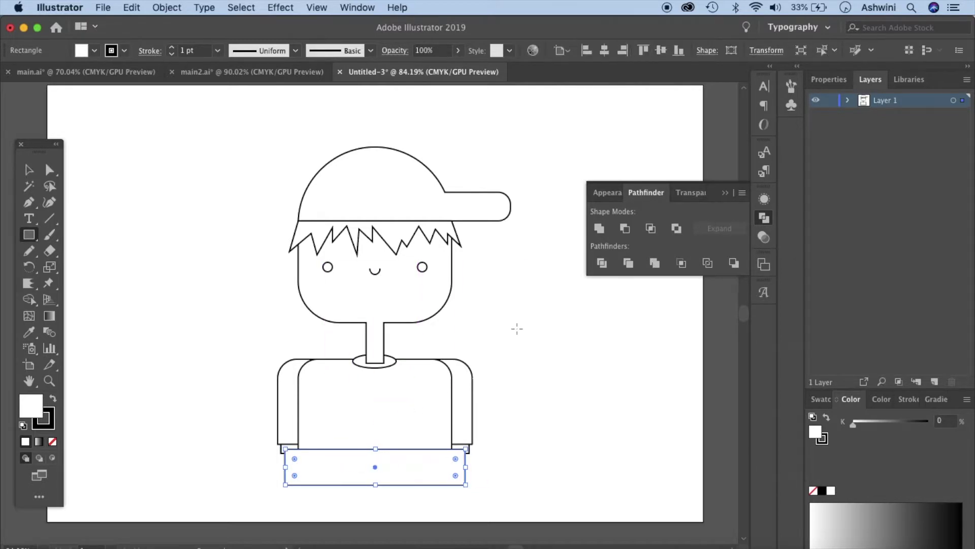
{"action": "key", "text": "super+shift+bracketleft"}
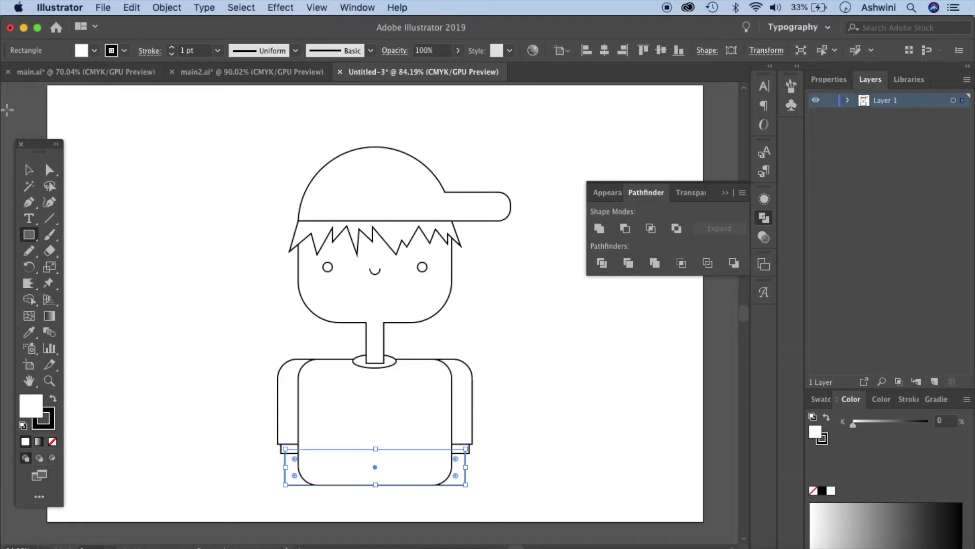
{"action": "key", "text": "v"}
{"action": "left_click", "coordinate": [525, 381]}
- Remove the rounding from the two lower corners of the torso, keeping its shoulders rounded
{"action": "left_click", "coordinate": [450, 468]}
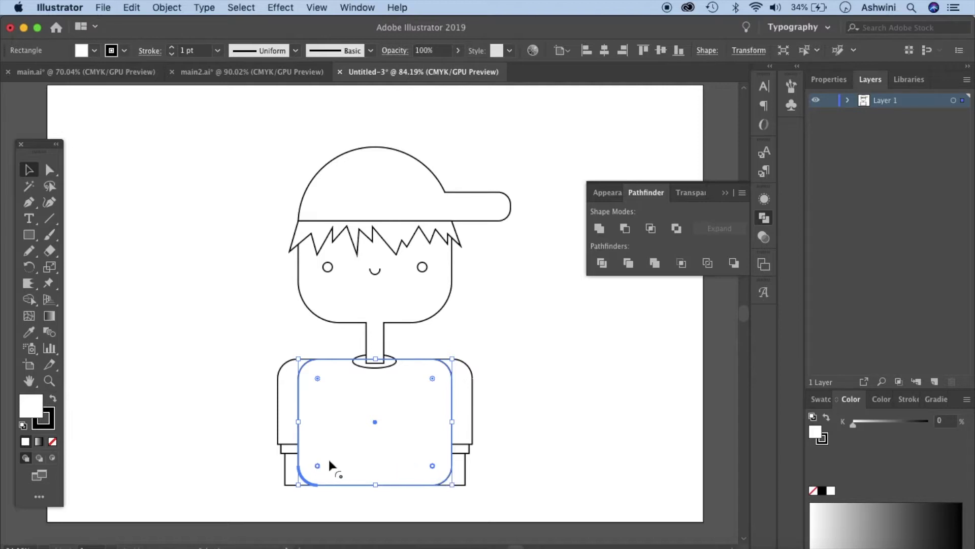
{"action": "left_click_drag", "start_coordinate": [319, 470], "coordinate": [283, 525]}
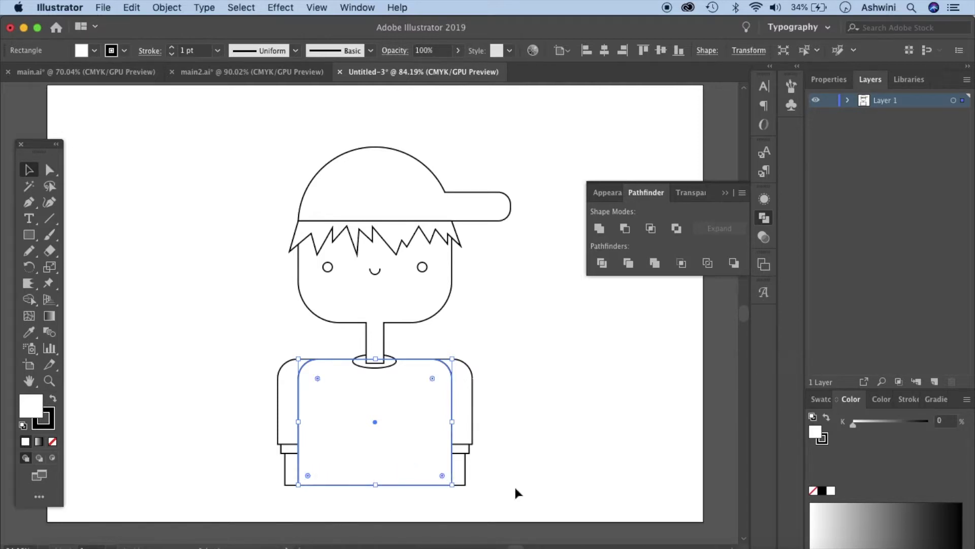
{"action": "left_click", "coordinate": [558, 490]}
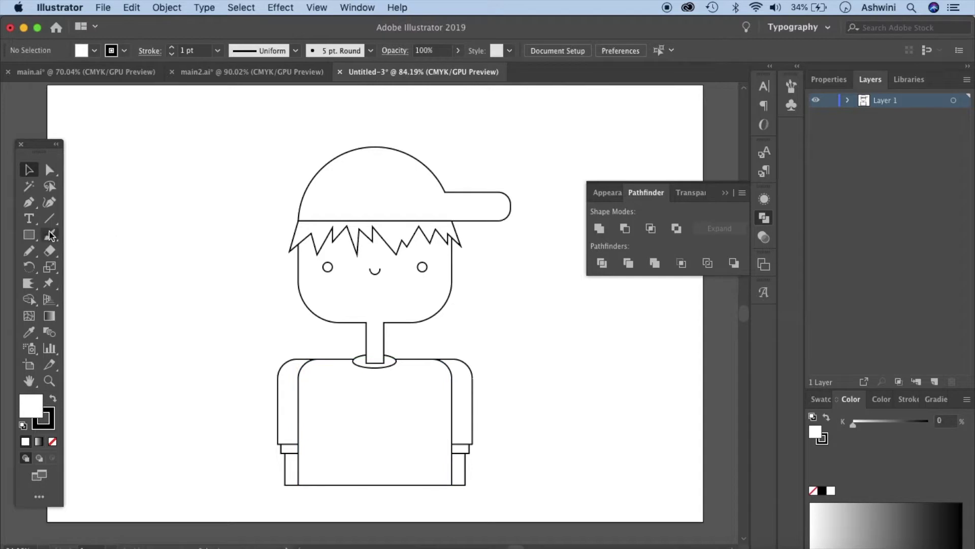
- Draw a small circle button on the upper torso, centre it horizontally and duplicate it twice straight down for three evenly spaced buttons
{"action": "left_click_drag", "start_coordinate": [30, 235], "coordinate": [91, 269]}
{"action": "left_click_drag", "start_coordinate": [374, 391], "coordinate": [385, 405]}
{"action": "left_click", "coordinate": [605, 51]}
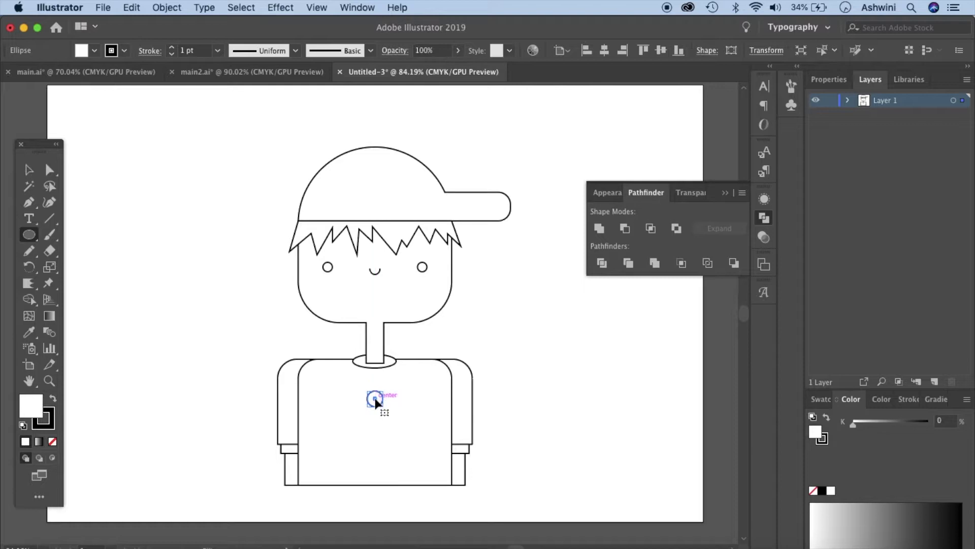
{"action": "left_click_drag", "start_coordinate": [375, 402], "coordinate": [375, 429]}
{"action": "left_click_drag", "start_coordinate": [376, 430], "coordinate": [377, 463]}
{"action": "left_click", "coordinate": [559, 482], "text": "super"}
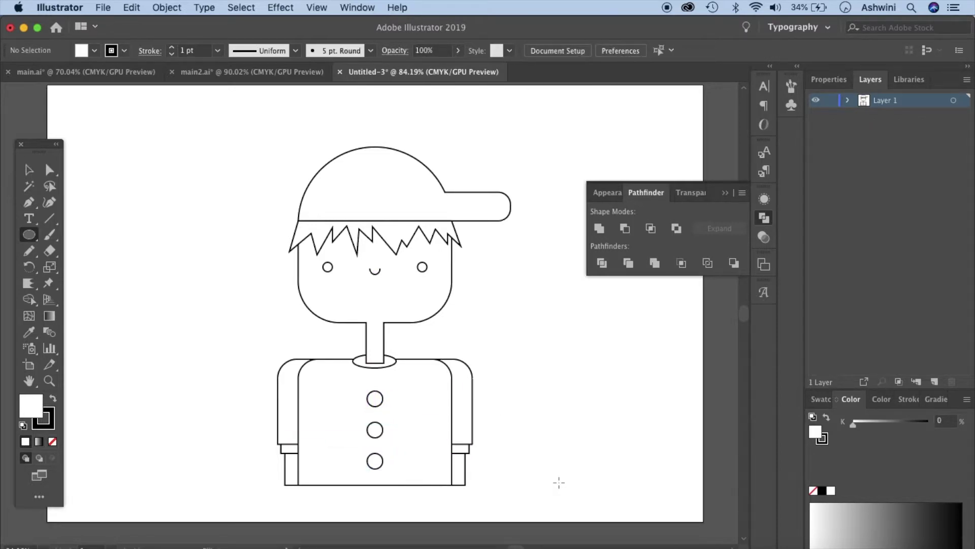
- Check the coloured character in main.ai, return to Untitled-3 and draw a small palette circle in the empty area beside the cap
{"action": "left_click", "coordinate": [125, 73]}
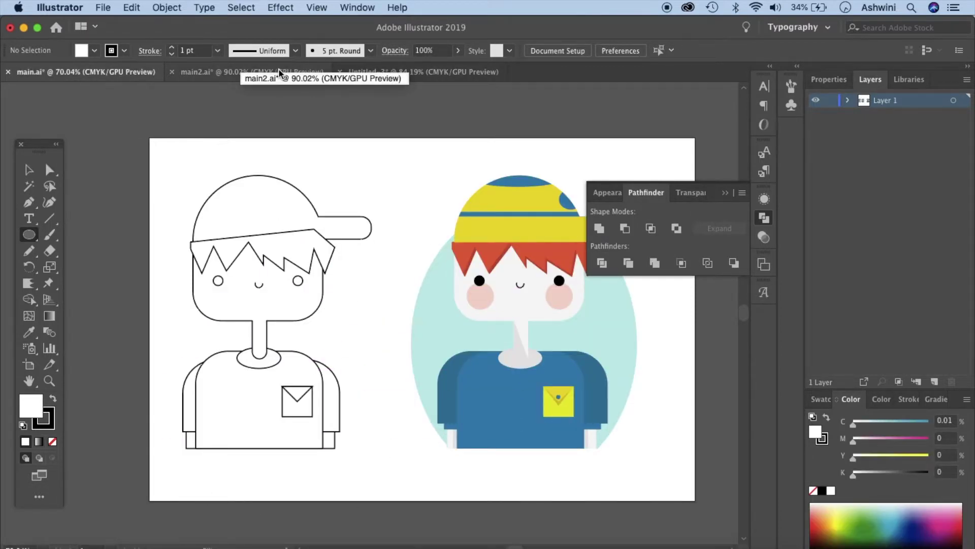
{"action": "left_click", "coordinate": [404, 74]}
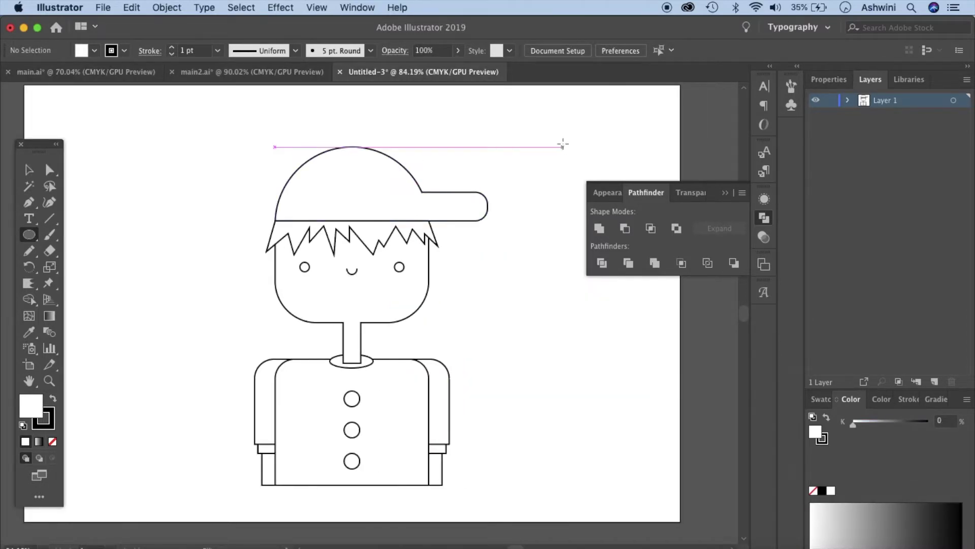
{"action": "left_click_drag", "start_coordinate": [563, 144], "coordinate": [596, 176]}
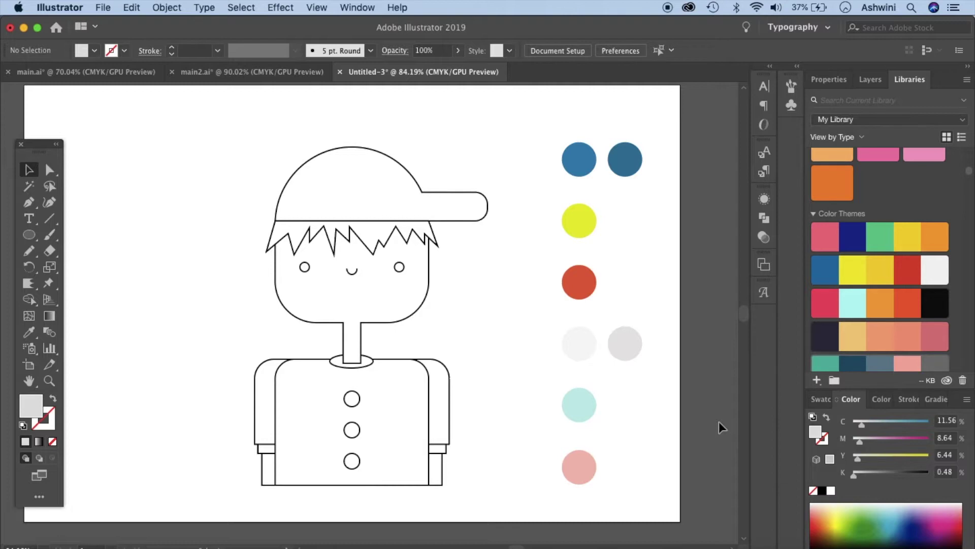
- Fill the cap with the yellow sampled from the palette circle, leaving it without an outline
{"action": "left_click", "coordinate": [487, 214]}
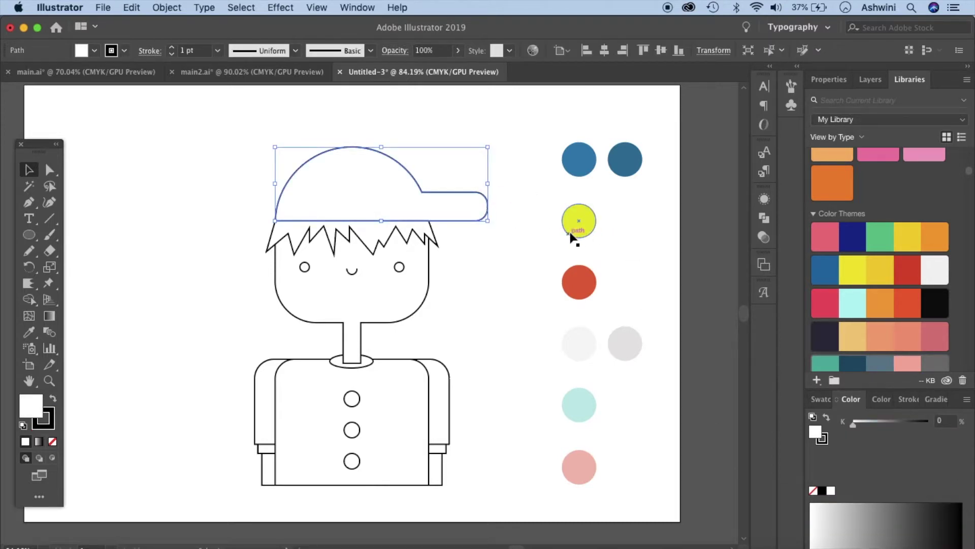
{"action": "key", "text": "i"}
{"action": "left_click", "coordinate": [588, 217]}
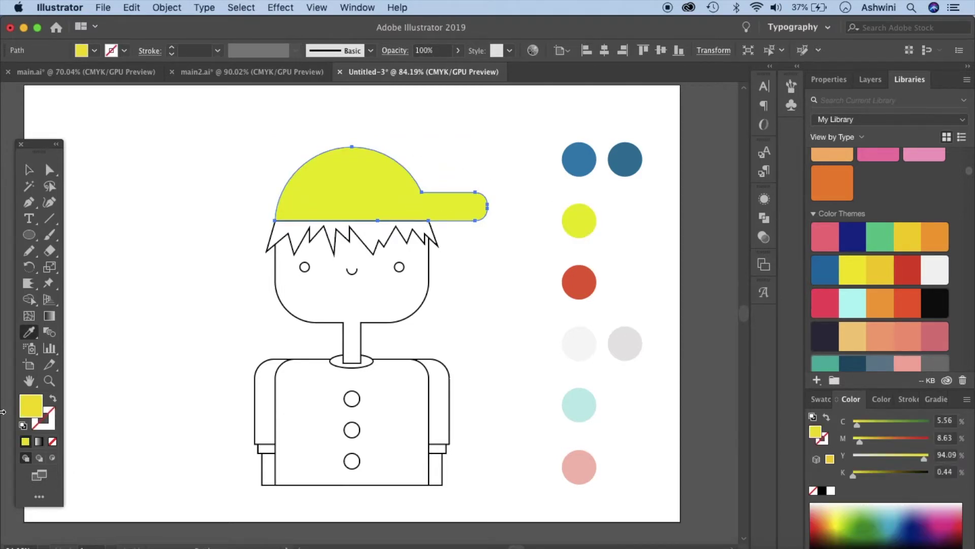
{"action": "left_click", "coordinate": [43, 419]}
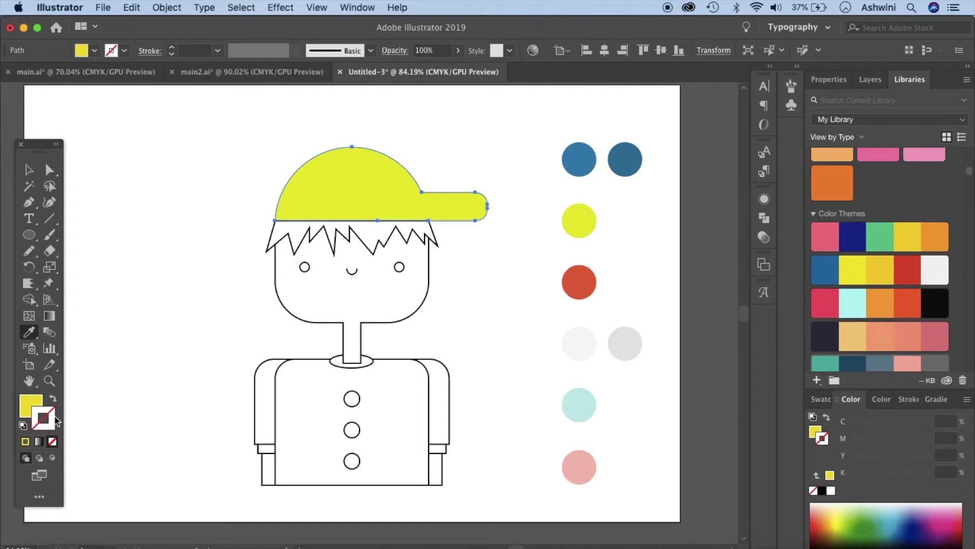
- Deselect the cap, check the coloured cap design in main2.ai and return to Untitled-3
{"action": "left_click", "coordinate": [29, 169]}
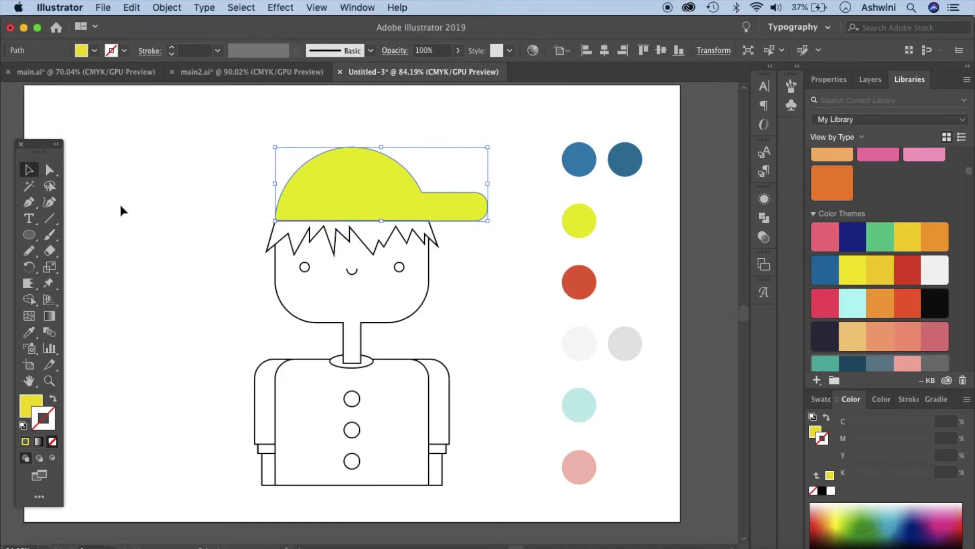
{"action": "left_click", "coordinate": [166, 239]}
{"action": "key", "text": "d"}
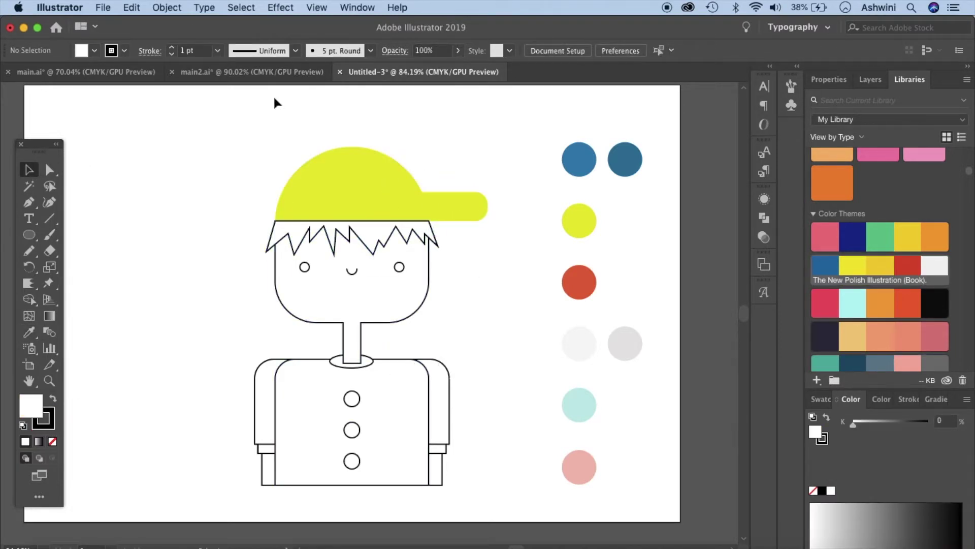
{"action": "left_click", "coordinate": [257, 76]}
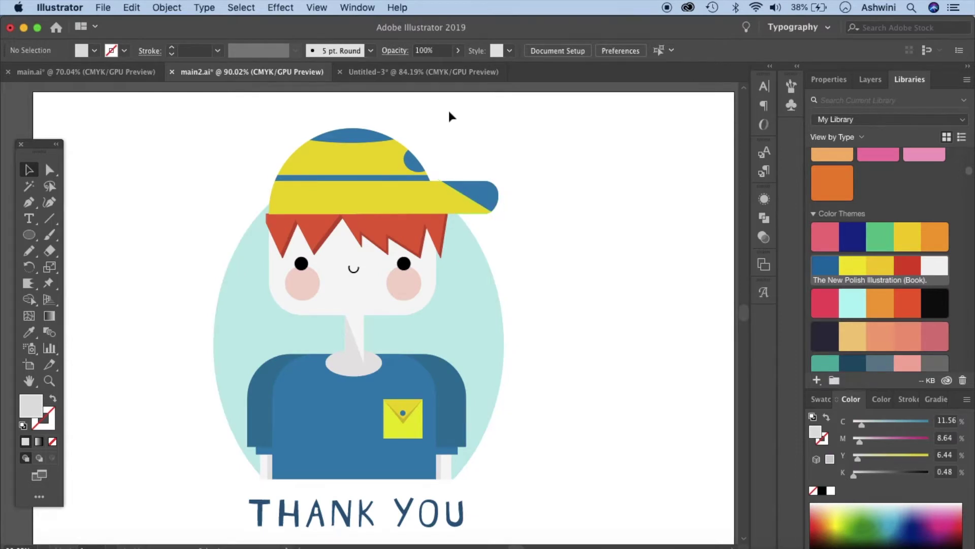
{"action": "left_click", "coordinate": [439, 75]}
- Switch the cap to Draw Inside mode and draw a flat ellipse across its crown, filled with the lighter blue sampled from the palette
{"action": "left_click", "coordinate": [482, 209]}
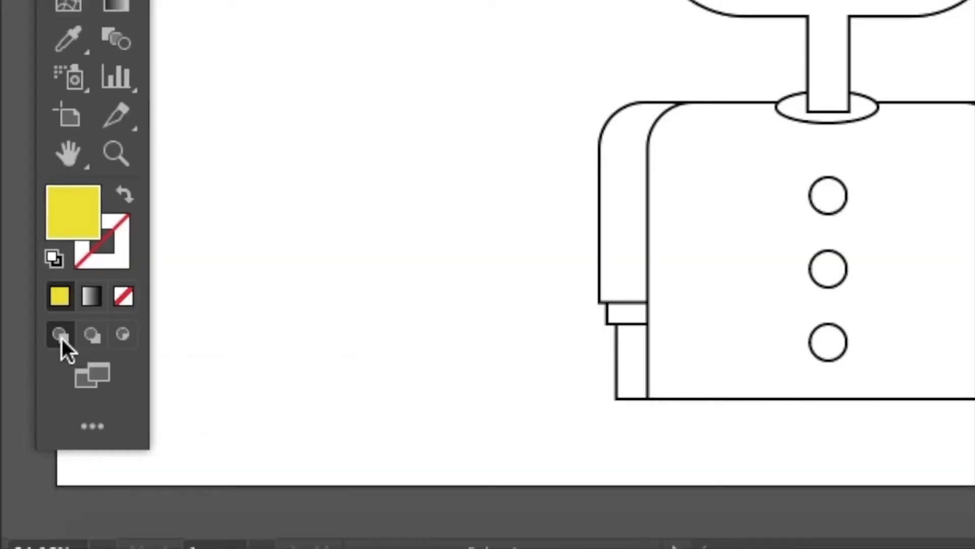
{"action": "left_click", "coordinate": [127, 344]}
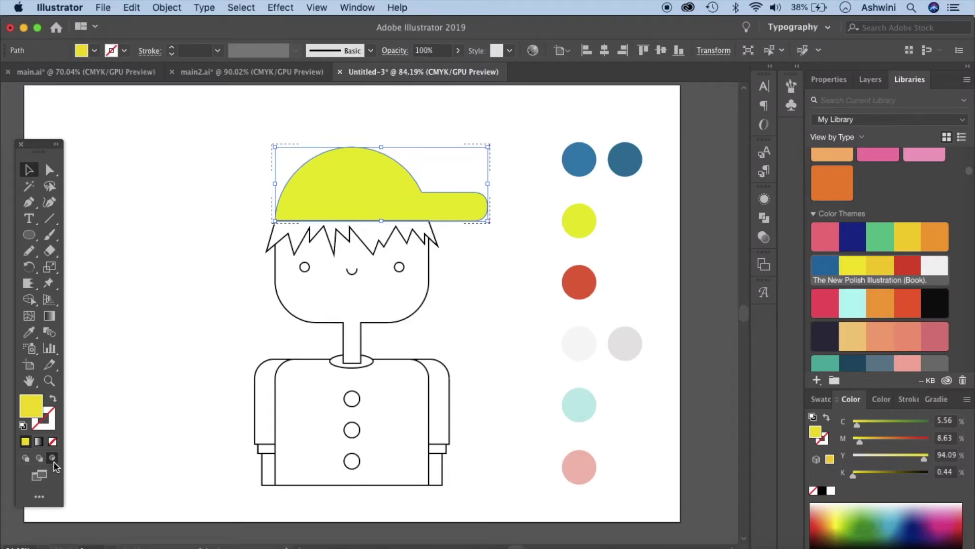
{"action": "left_click", "coordinate": [30, 235]}
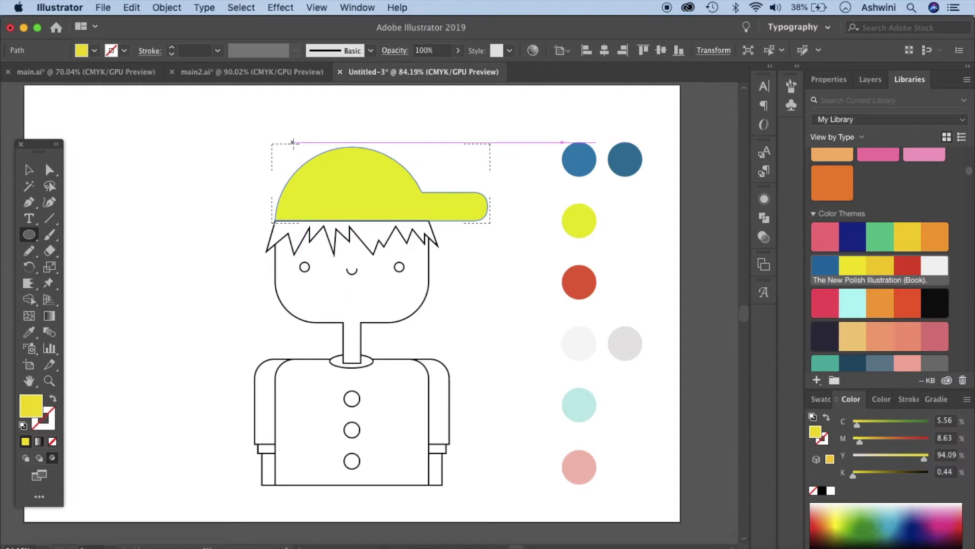
{"action": "left_click_drag", "start_coordinate": [296, 142], "coordinate": [413, 166]}
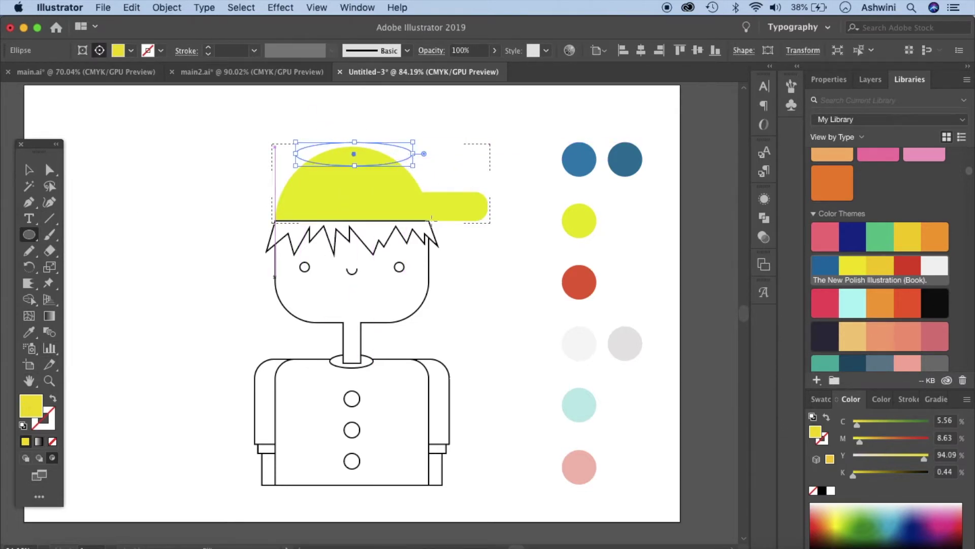
{"action": "key", "text": "i"}
{"action": "left_click", "coordinate": [584, 154]}
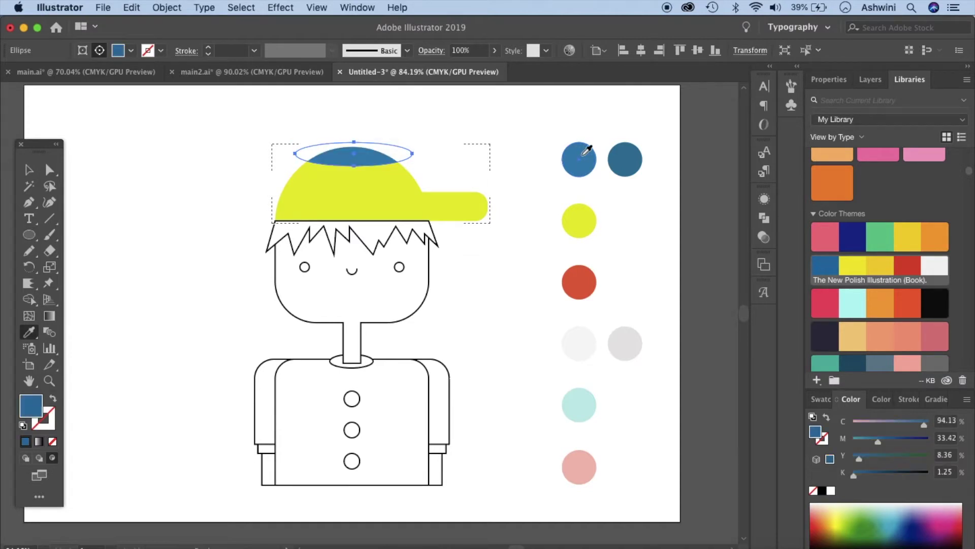
- Draw a thin blue rectangular stripe across the cap inside its outline, just above the level of the brim
{"action": "key", "text": "v"}
{"action": "key", "text": "l"}
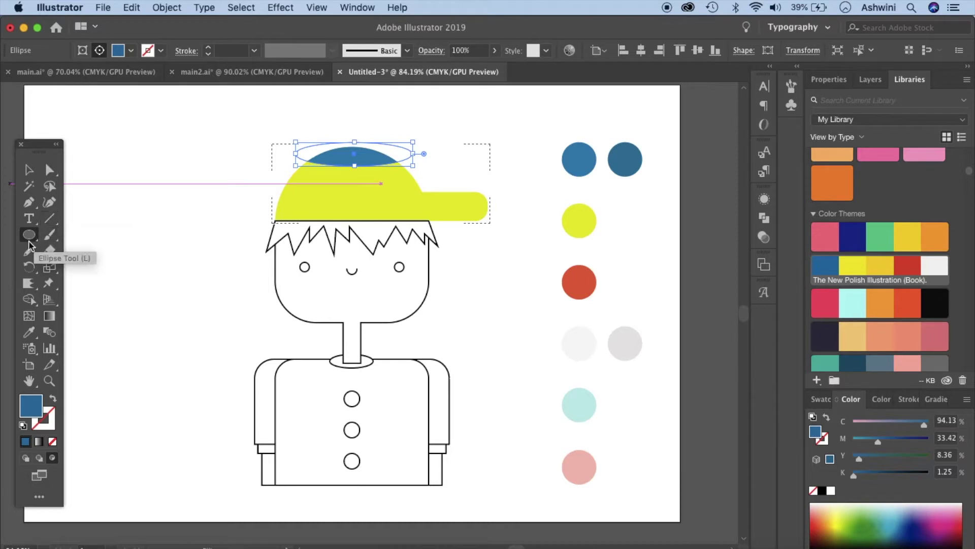
{"action": "left_click_drag", "start_coordinate": [29, 237], "coordinate": [61, 233]}
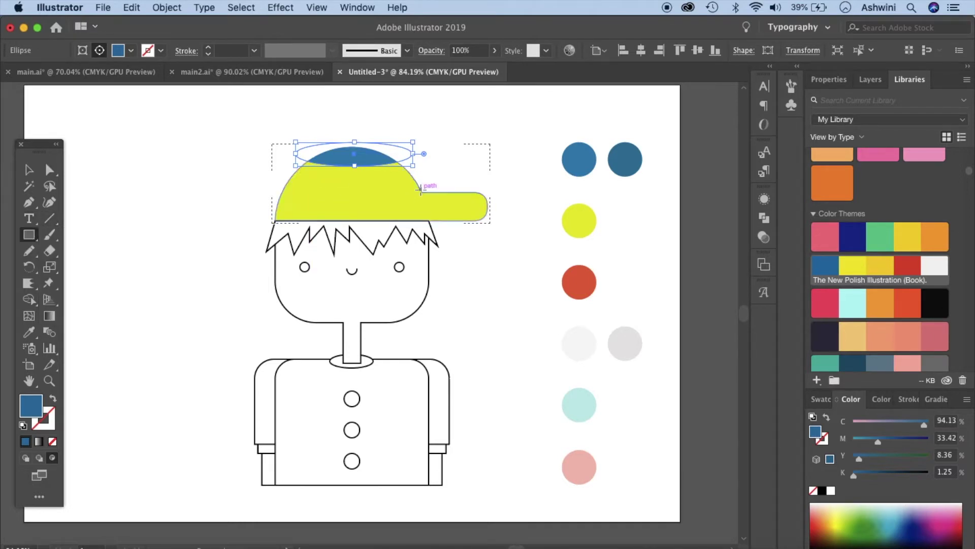
{"action": "left_click_drag", "start_coordinate": [424, 192], "coordinate": [267, 184]}
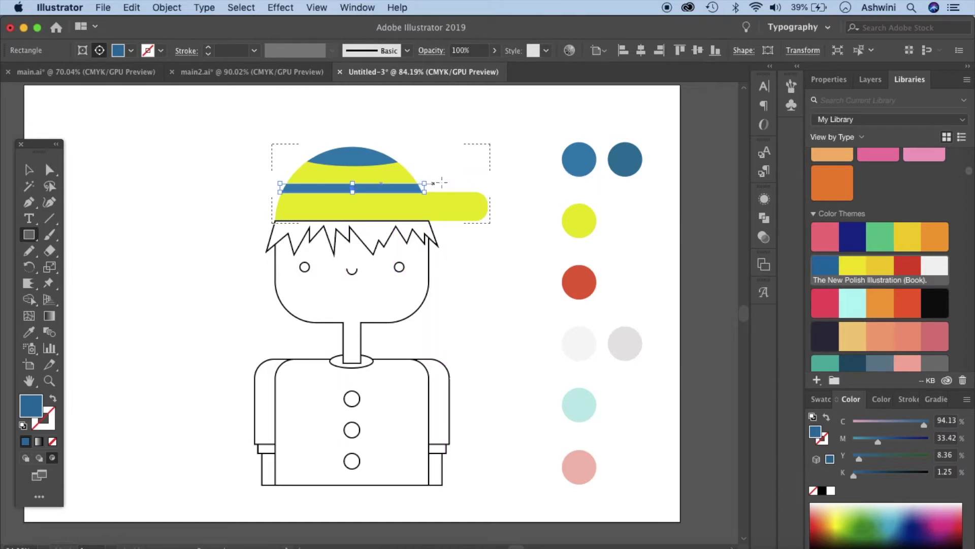
- Draw a blue rectangle over the brim's outer end, rotate and shift it for a diagonal edge, and return to Draw Normal mode
{"action": "left_click_drag", "start_coordinate": [437, 183], "coordinate": [510, 232]}
{"action": "left_click_drag", "start_coordinate": [512, 176], "coordinate": [531, 237]}
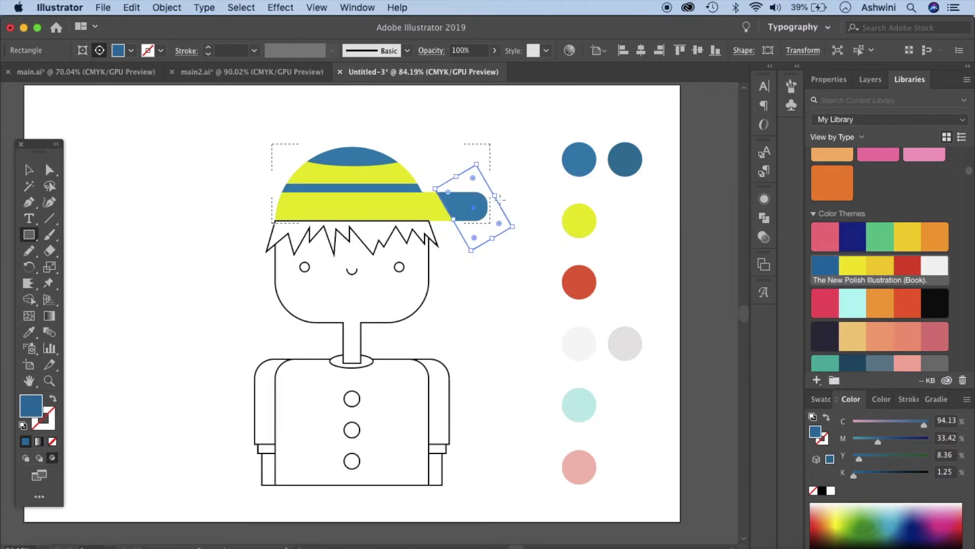
{"action": "left_click_drag", "start_coordinate": [477, 158], "coordinate": [474, 158]}
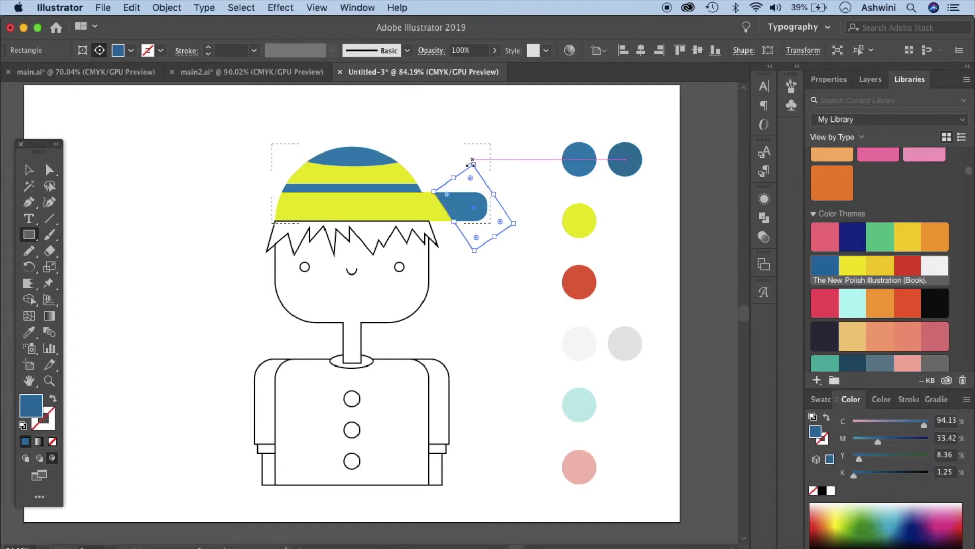
{"action": "left_click_drag", "start_coordinate": [478, 206], "coordinate": [473, 202]}
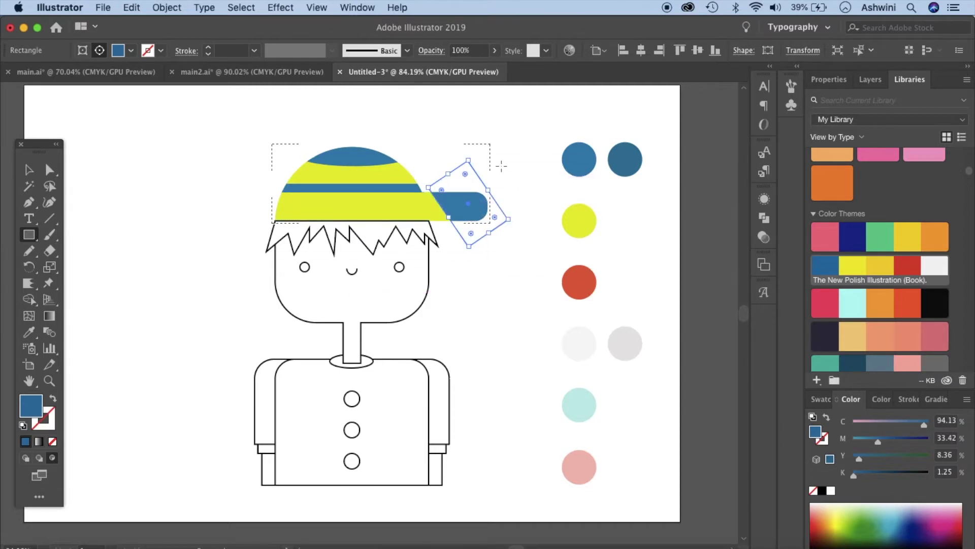
{"action": "key", "text": "v"}
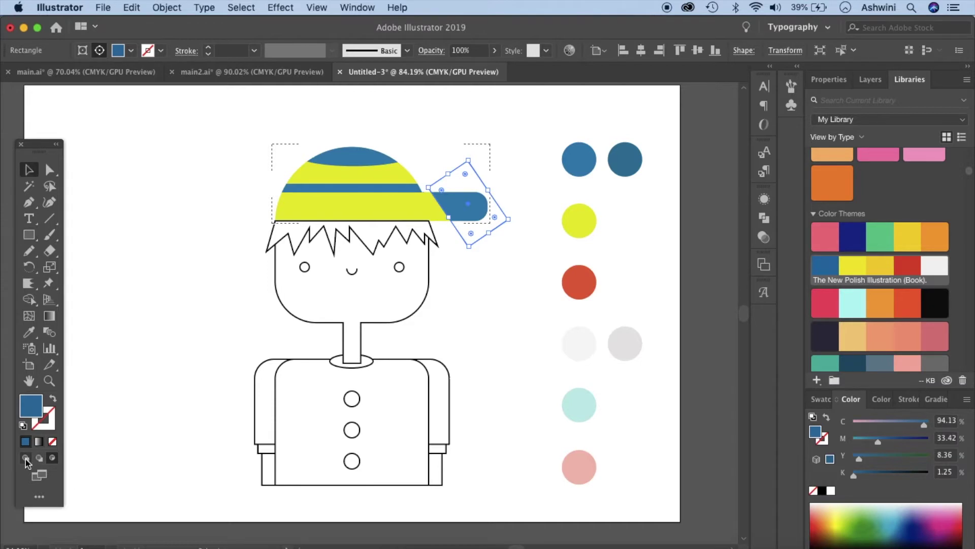
{"action": "left_click", "coordinate": [217, 259]}
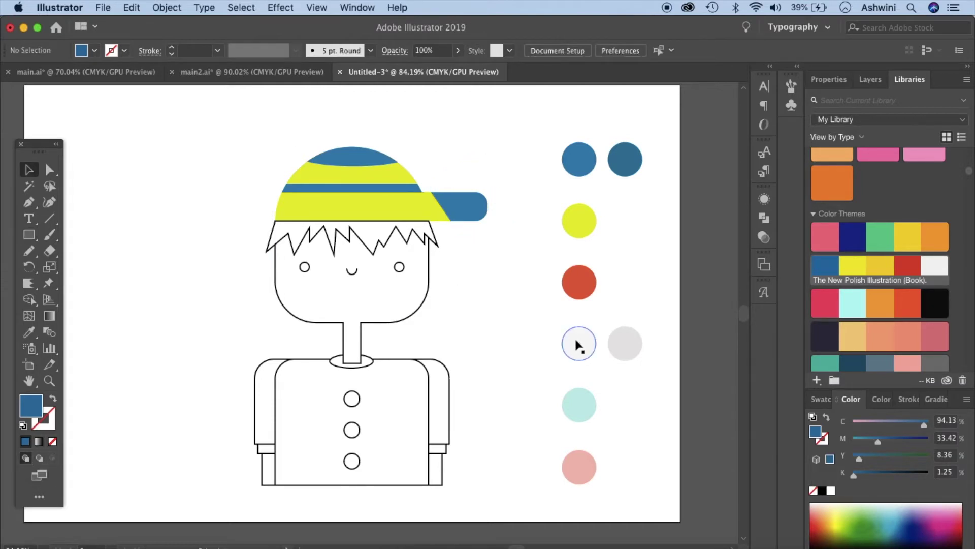
- Fill the spiky hair with the red sampled from the palette circle, leaving it without an outline
{"action": "left_click", "coordinate": [437, 240]}
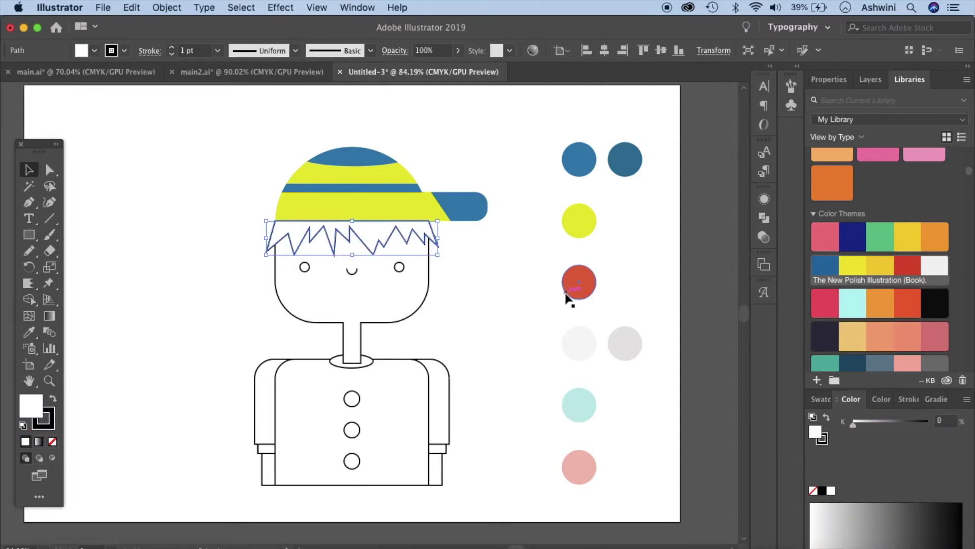
{"action": "key", "text": "i"}
{"action": "left_click", "coordinate": [583, 280]}
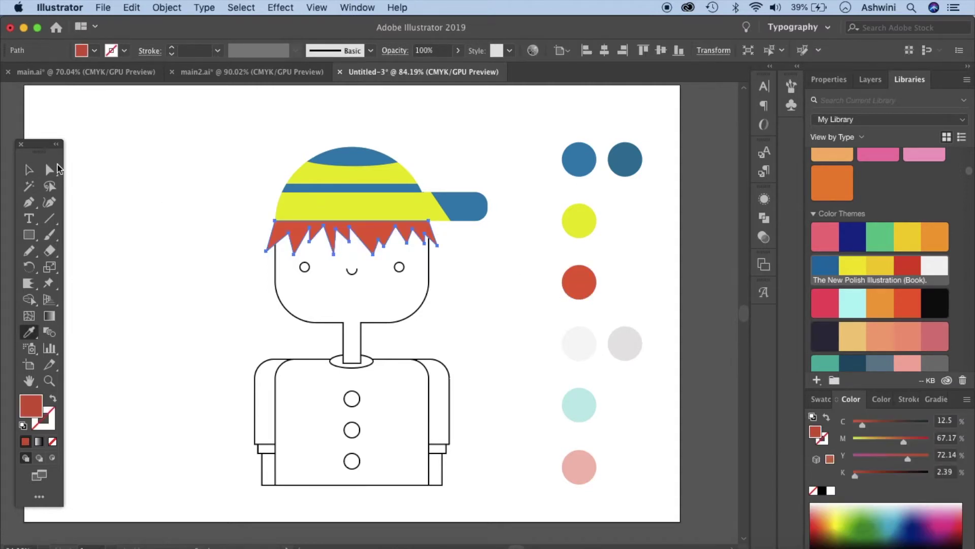
{"action": "left_click", "coordinate": [31, 171]}
{"action": "left_click", "coordinate": [163, 266]}
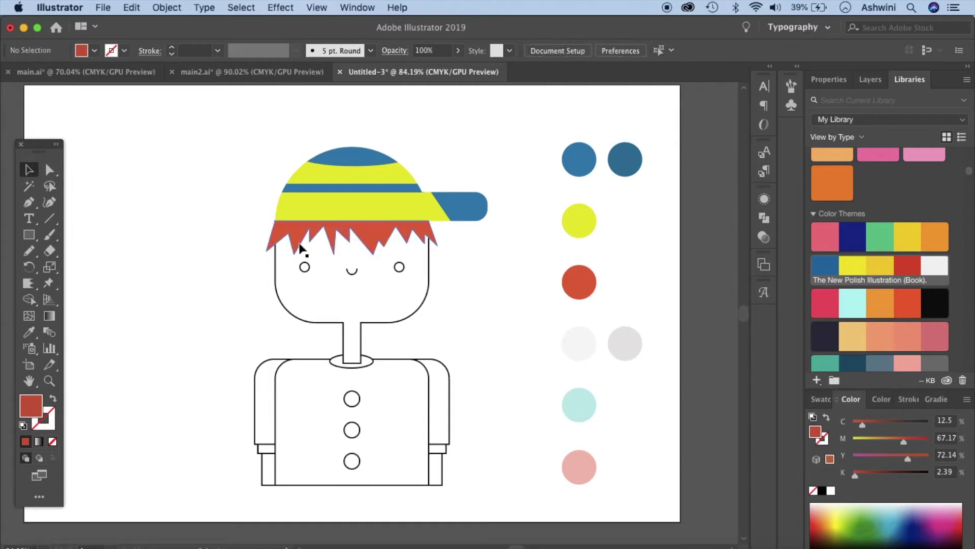
- Duplicate the hair slightly lower and fill the copy with the darker red c13e29
{"action": "left_click", "coordinate": [375, 237]}
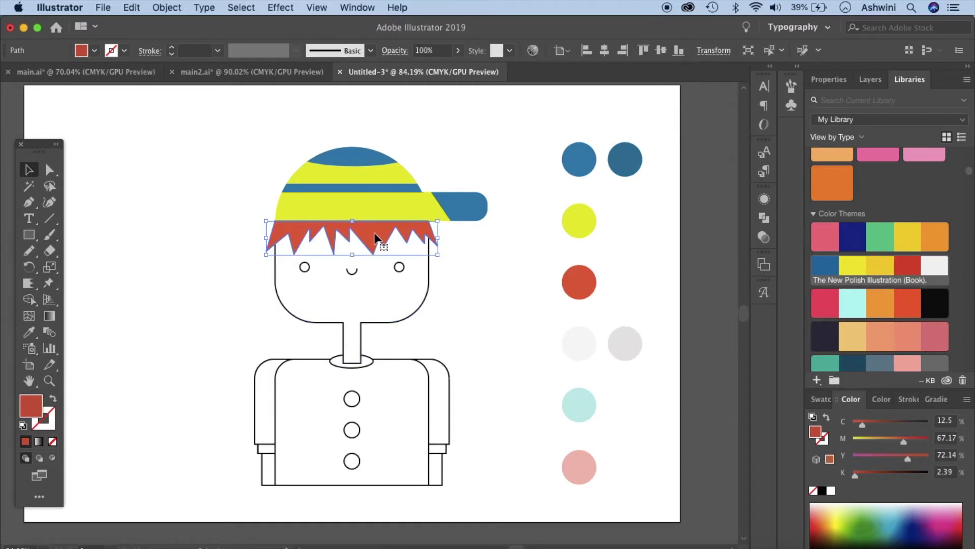
{"action": "left_click_drag", "start_coordinate": [375, 237], "coordinate": [376, 241]}
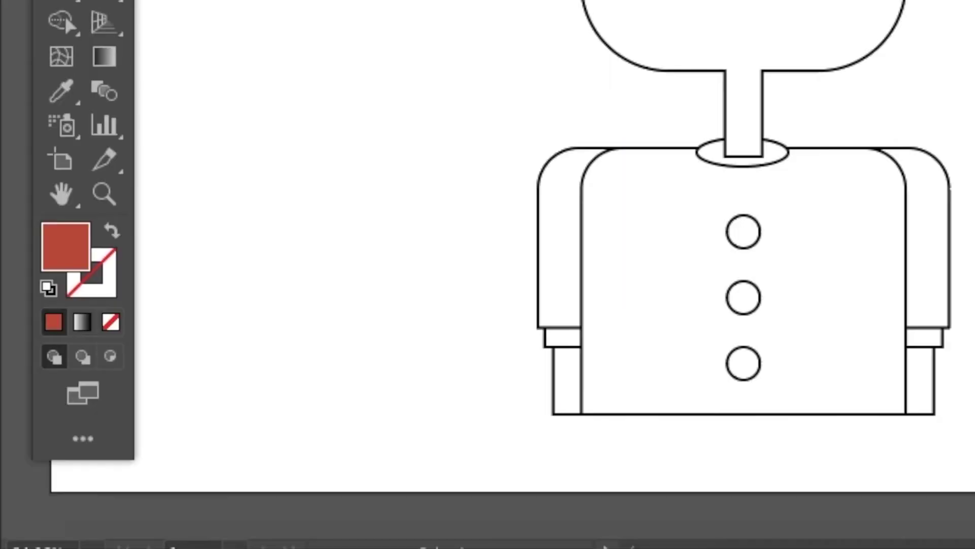
{"action": "double_click", "coordinate": [67, 246]}
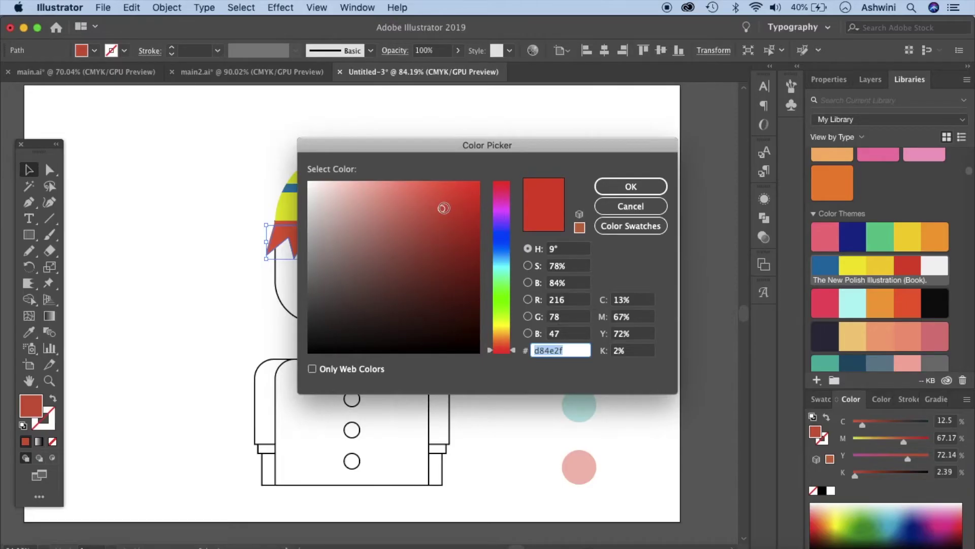
{"action": "left_click_drag", "start_coordinate": [442, 207], "coordinate": [445, 222]}
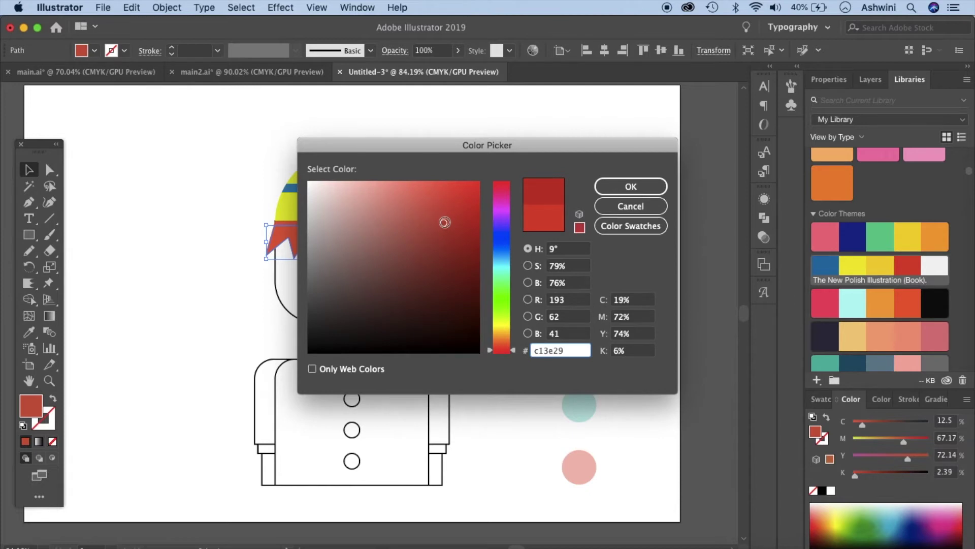
{"action": "left_click", "coordinate": [620, 185]}
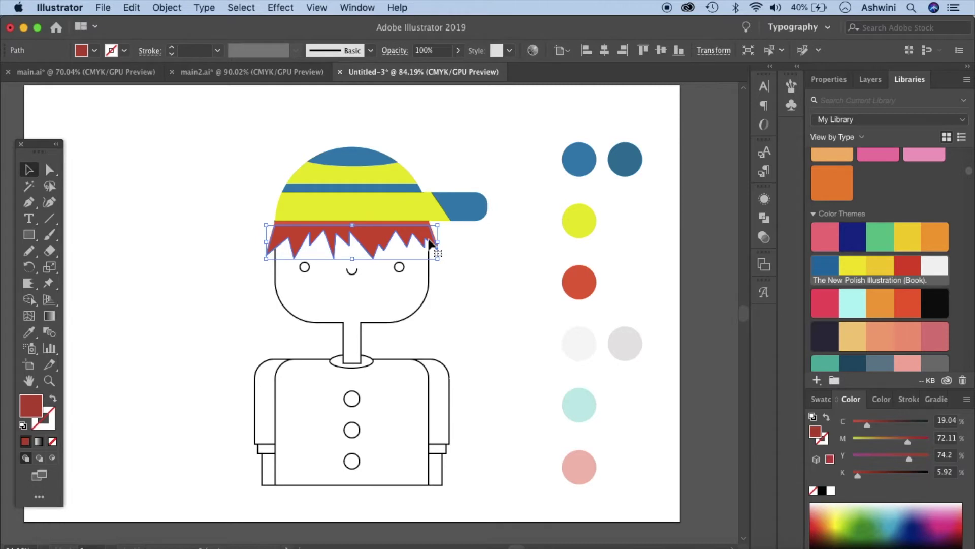
- Send the darker hair copy behind the original hair so that it forms a shadow, and deselect it
{"action": "key", "text": "a"}
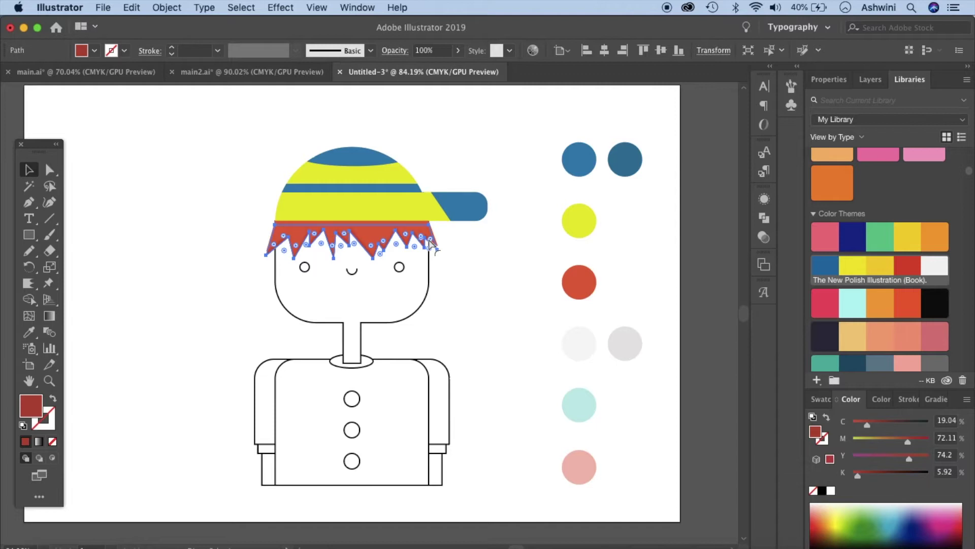
{"action": "key", "text": "v"}
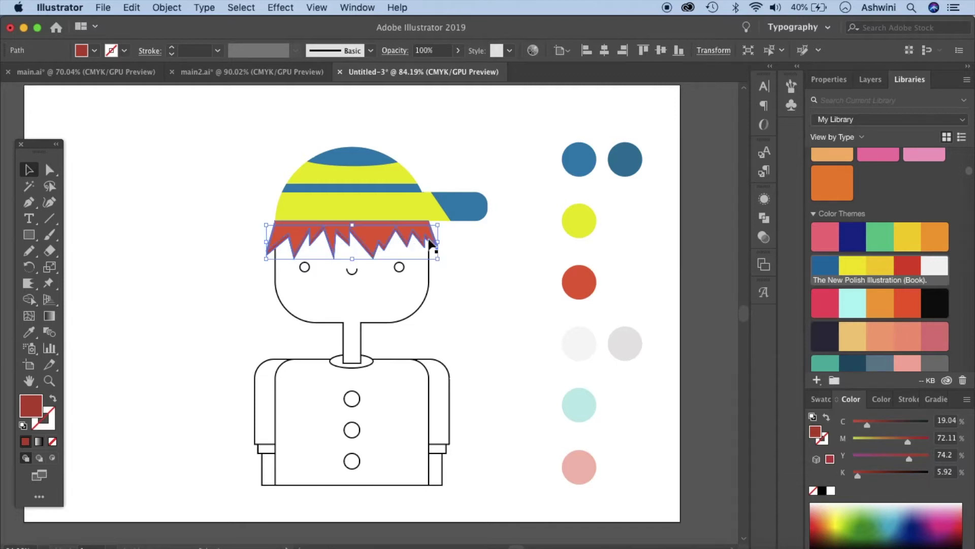
{"action": "left_click", "coordinate": [486, 269]}
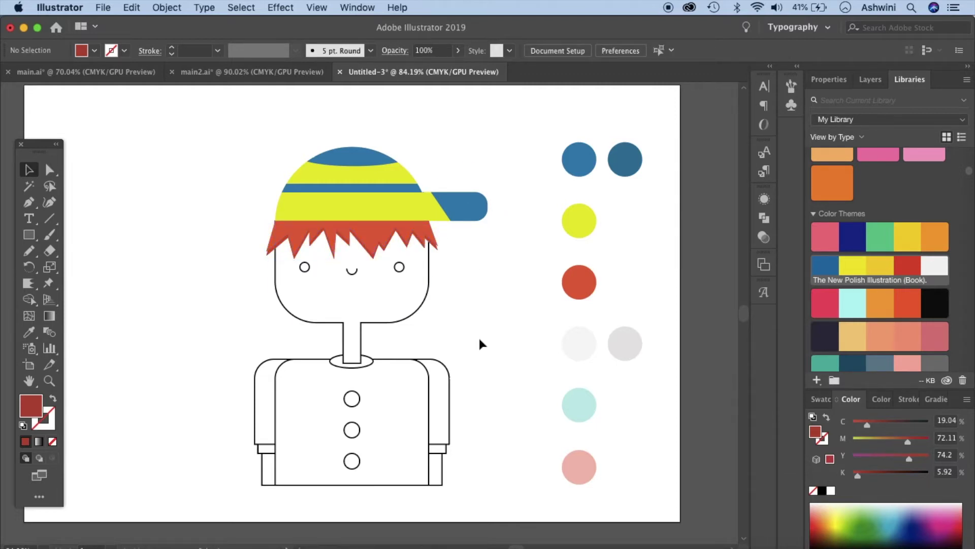
- Fill the head and neck shape with the very light grey sampled from the palette, leaving it without an outline
{"action": "left_click", "coordinate": [424, 313]}
{"action": "key", "text": "i"}
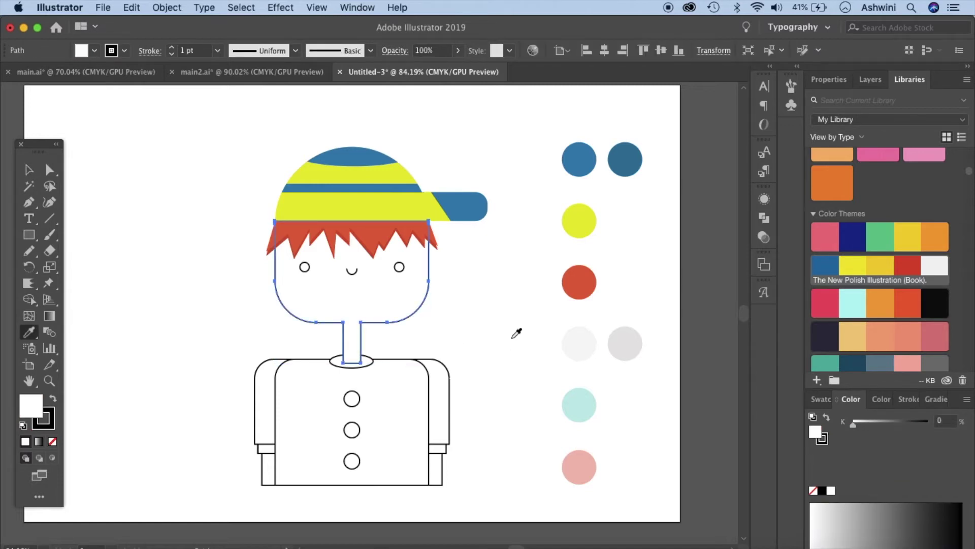
{"action": "left_click", "coordinate": [571, 344]}
{"action": "key", "text": "v"}
{"action": "left_click", "coordinate": [555, 348]}
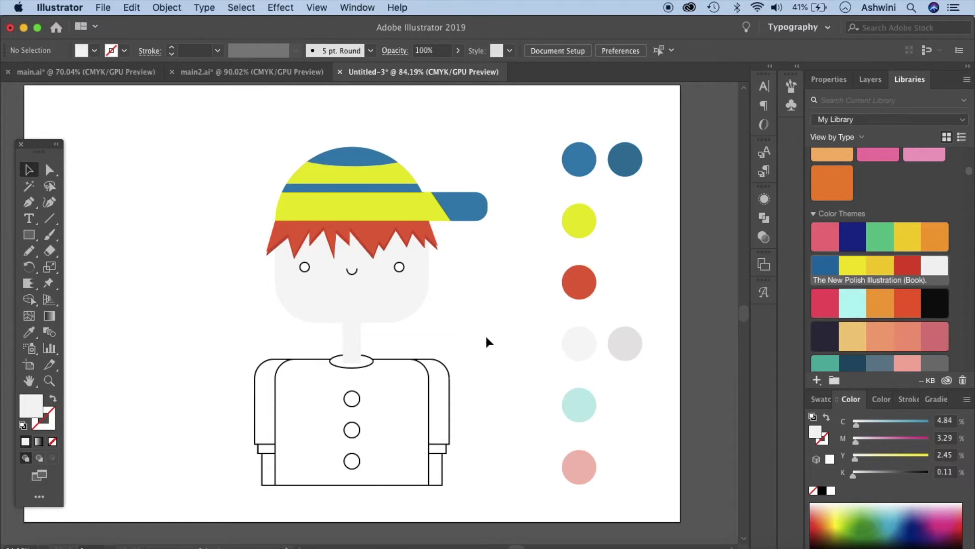
- Draw a closed triangle with the Pen tool from the neck's upper left corner to its two lower corners
{"action": "key", "text": "p"}
{"action": "scroll", "coordinate": [327, 342], "scroll_direction": "up", "scroll_amount": 5}
{"action": "scroll", "coordinate": [326, 342], "scroll_direction": "up", "scroll_amount": 1}
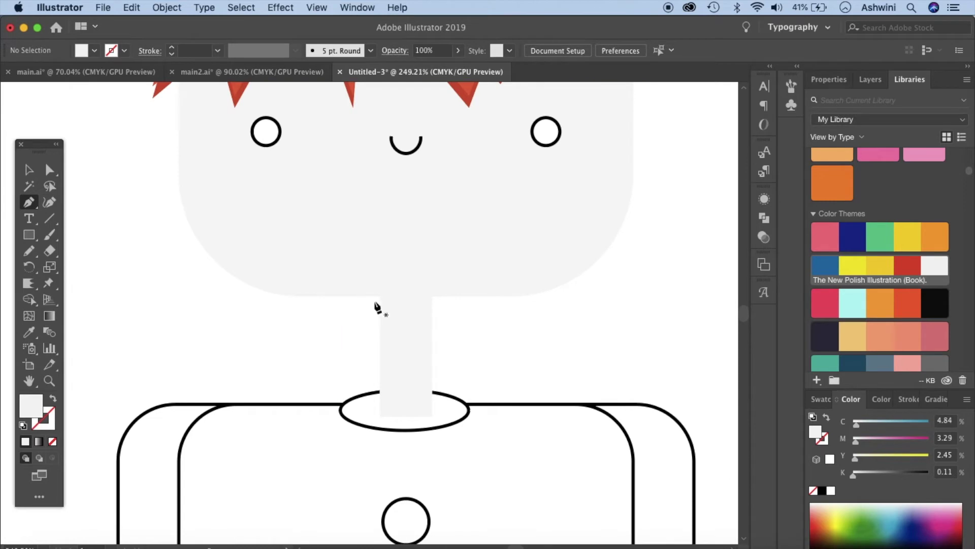
{"action": "left_click", "coordinate": [380, 296]}
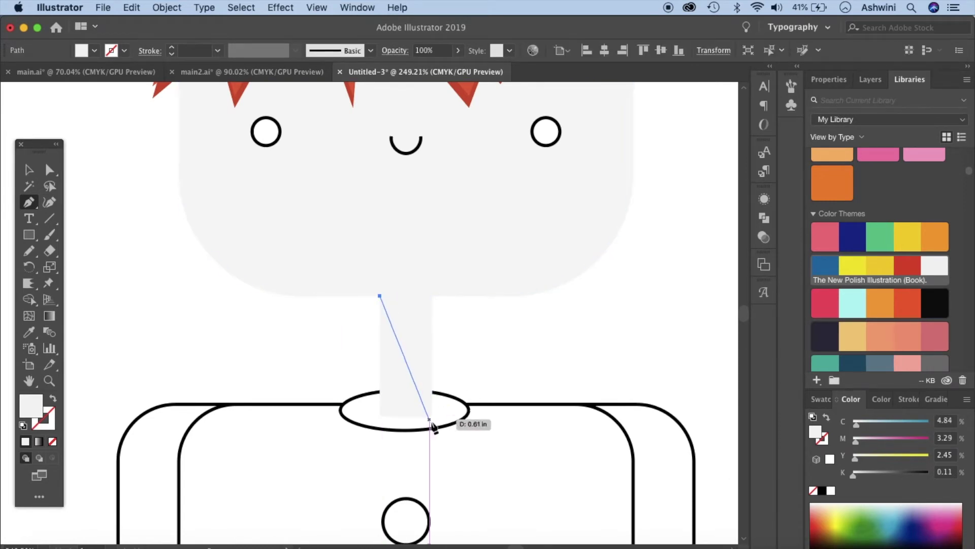
{"action": "left_click", "coordinate": [432, 416]}
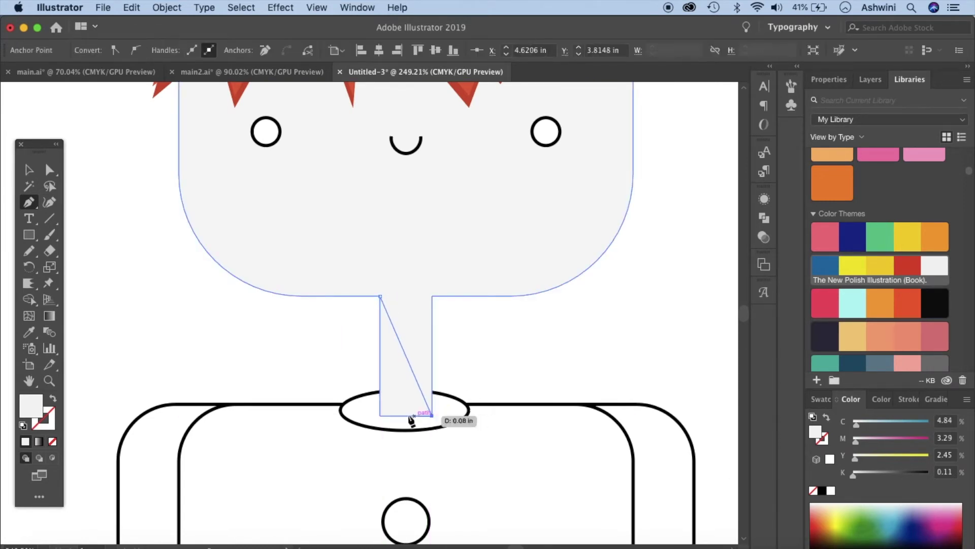
{"action": "left_click", "coordinate": [380, 416]}
{"action": "left_click", "coordinate": [380, 296]}
- Fill the neck triangle with the darker grey sampled from the palette and deselect it
{"action": "scroll", "coordinate": [529, 382], "scroll_direction": "down", "scroll_amount": 5}
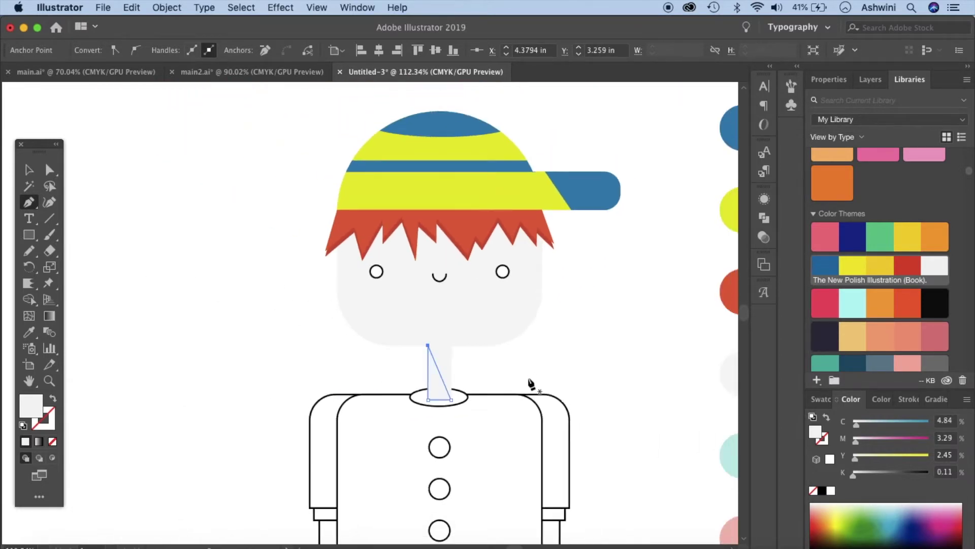
{"action": "key", "text": "i"}
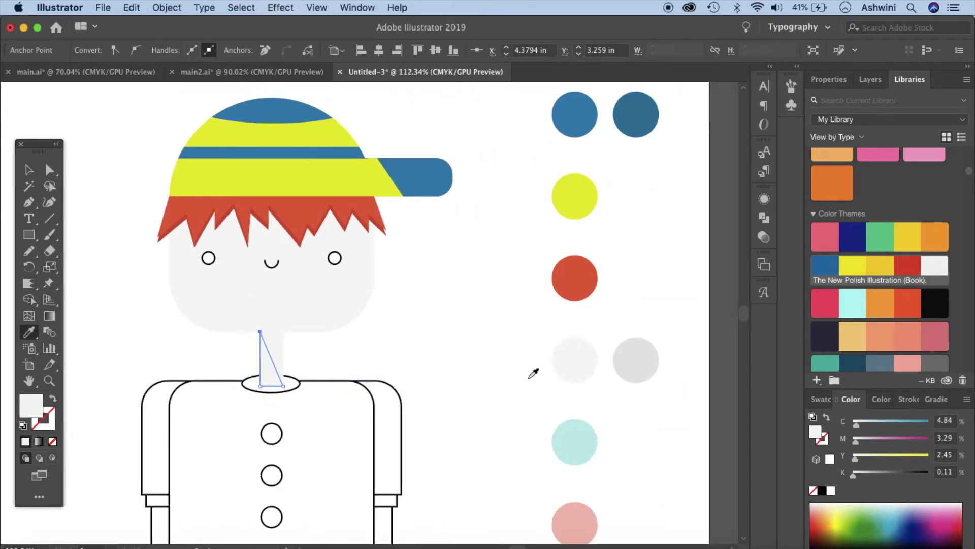
{"action": "left_click", "coordinate": [635, 355]}
{"action": "left_click", "coordinate": [28, 169]}
{"action": "left_click", "coordinate": [471, 379]}
{"action": "scroll", "coordinate": [472, 378], "scroll_direction": "down", "scroll_amount": 5}
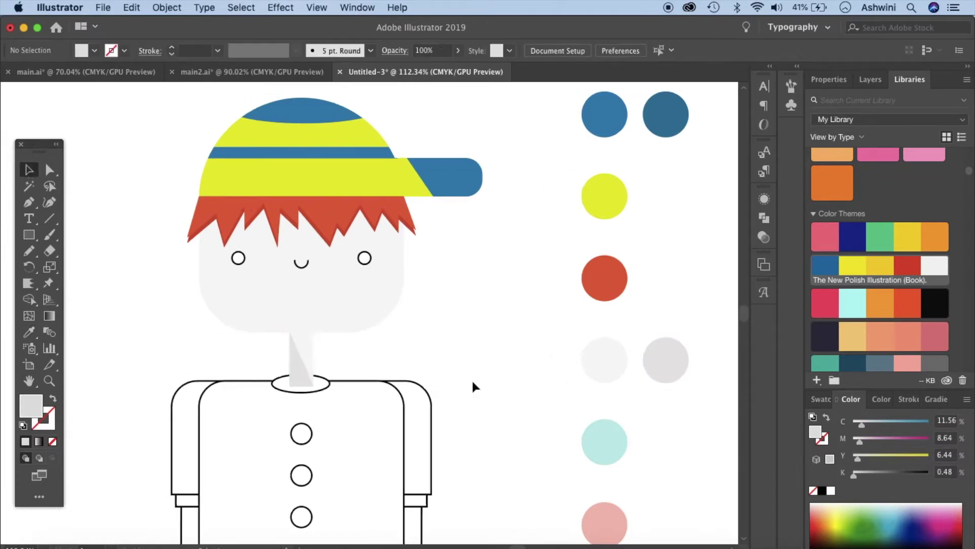
- Fill the collar ellipse at the neck's base with the darker grey palette sample, without an outline, and deselect it
{"action": "left_click", "coordinate": [394, 381]}
{"action": "key", "text": "i"}
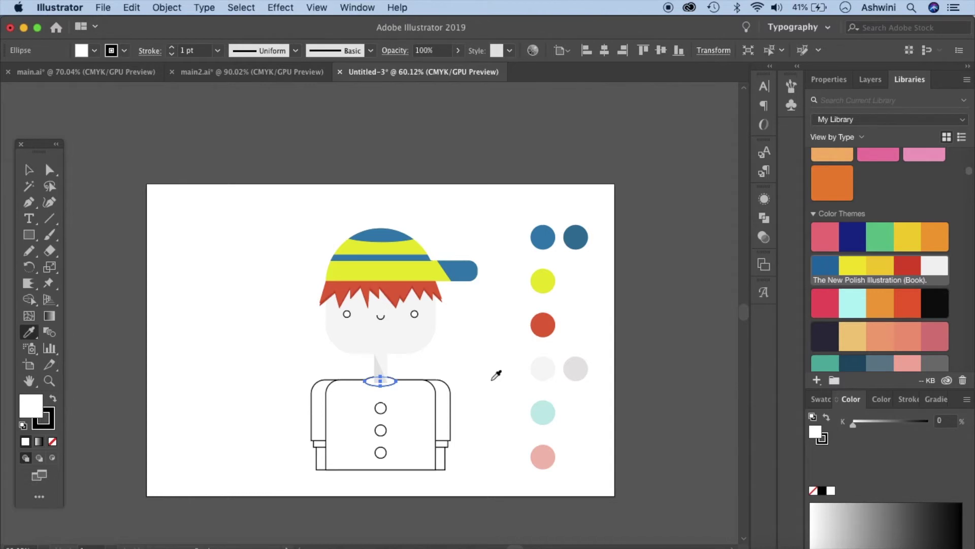
{"action": "left_click", "coordinate": [582, 365]}
{"action": "left_click", "coordinate": [29, 169]}
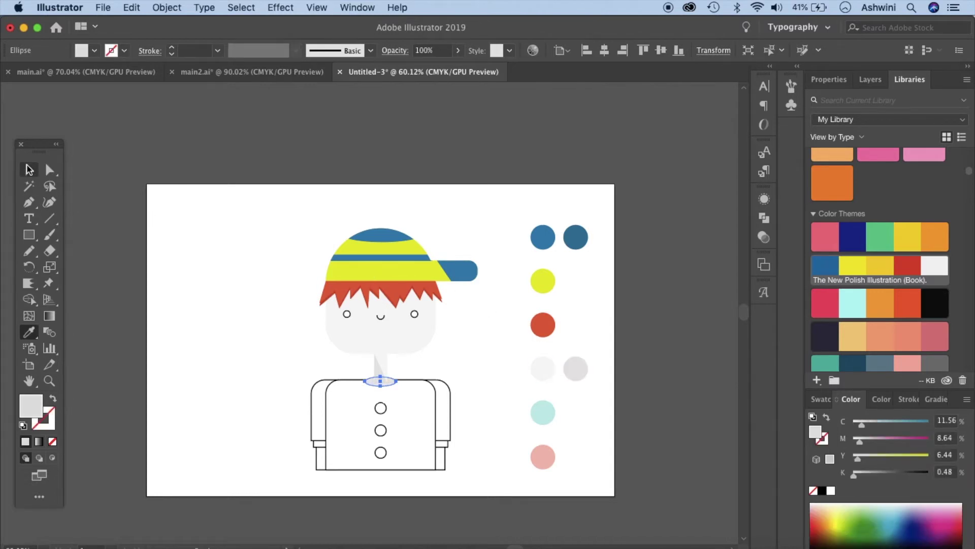
{"action": "left_click", "coordinate": [223, 295]}
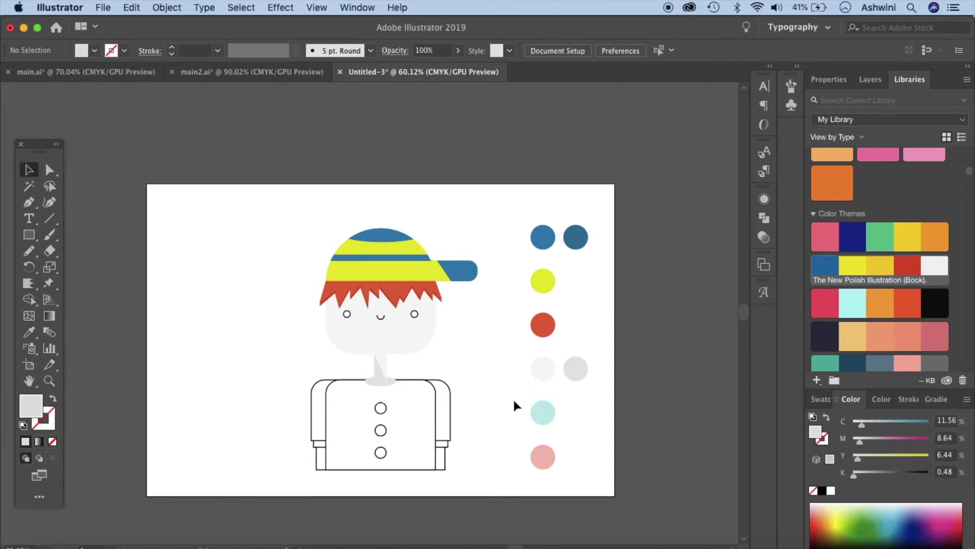
- Fill both eyes with solid black, remove their outline and deselect them
{"action": "left_click", "coordinate": [415, 315]}
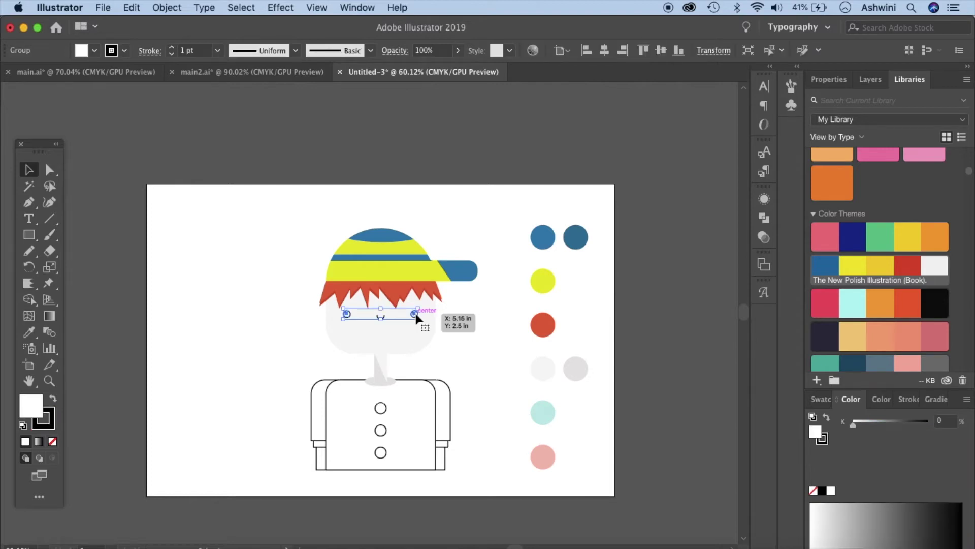
{"action": "left_click", "coordinate": [53, 398]}
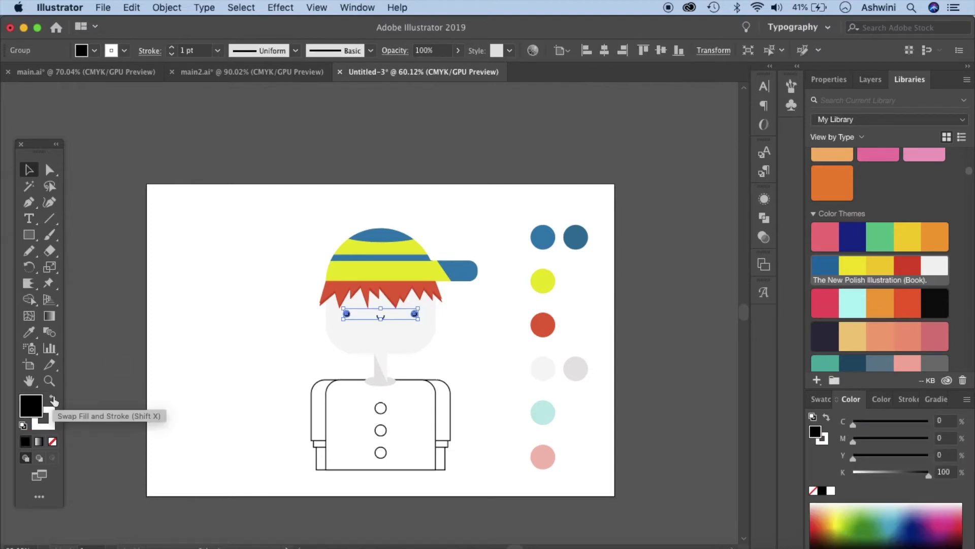
{"action": "left_click", "coordinate": [53, 425]}
{"action": "left_click", "coordinate": [53, 441]}
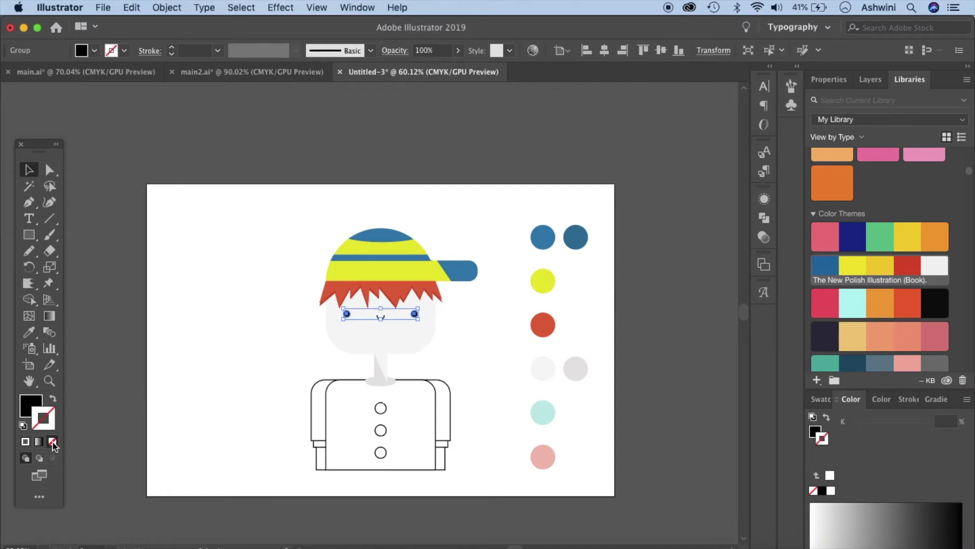
{"action": "left_click", "coordinate": [229, 442]}
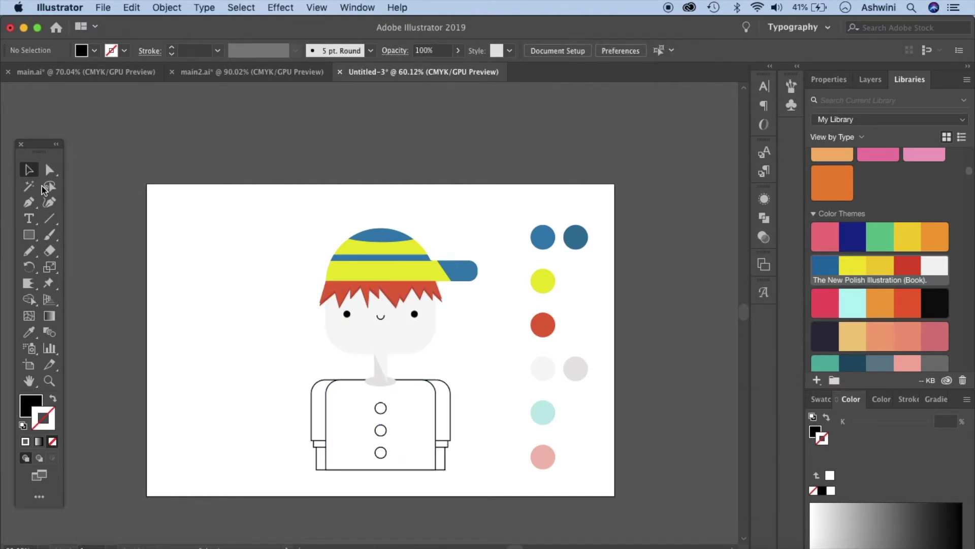
- Draw a cheek circle just below the left eye with the Ellipse tool and fill it with the pink palette sample
{"action": "left_click_drag", "start_coordinate": [29, 236], "coordinate": [79, 265]}
{"action": "left_click_drag", "start_coordinate": [223, 303], "coordinate": [346, 328]}
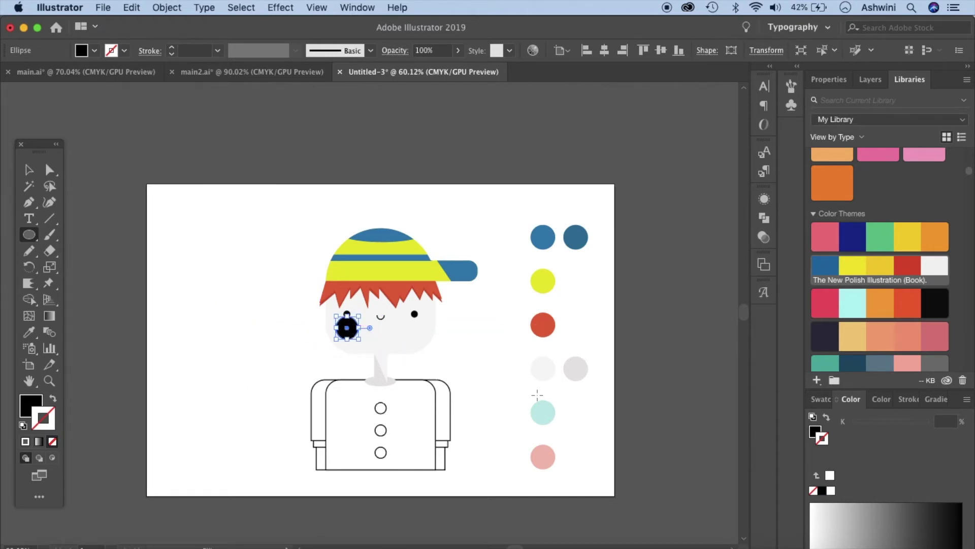
{"action": "key", "text": "i"}
{"action": "left_click", "coordinate": [544, 453]}
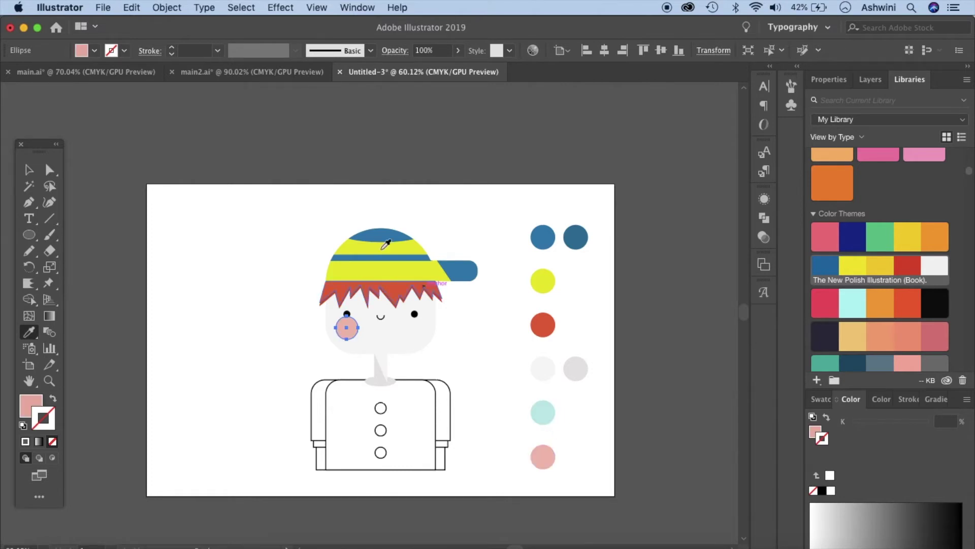
{"action": "key", "text": "v"}
{"action": "left_click", "coordinate": [500, 322]}
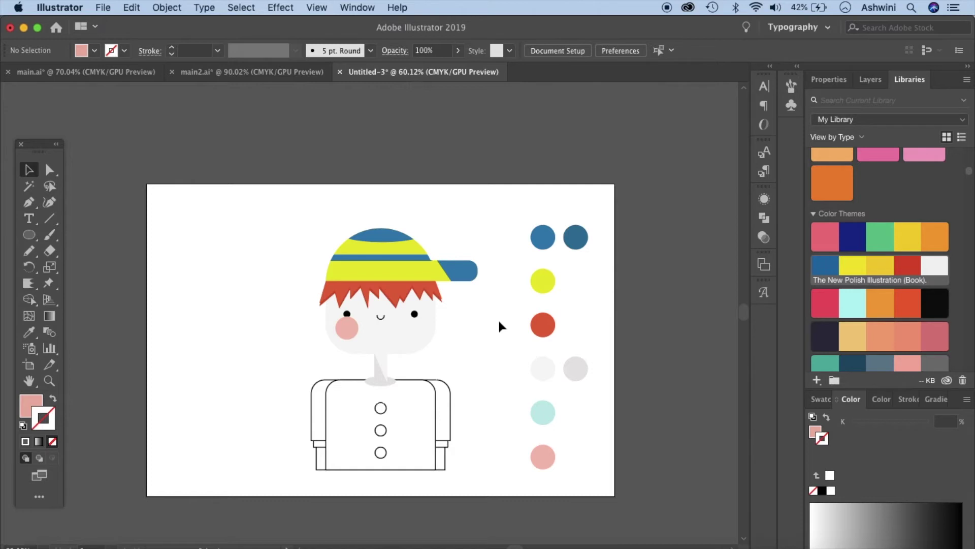
- Set the pink cheek circle's opacity to 60% and deselect it
{"action": "left_click", "coordinate": [347, 327]}
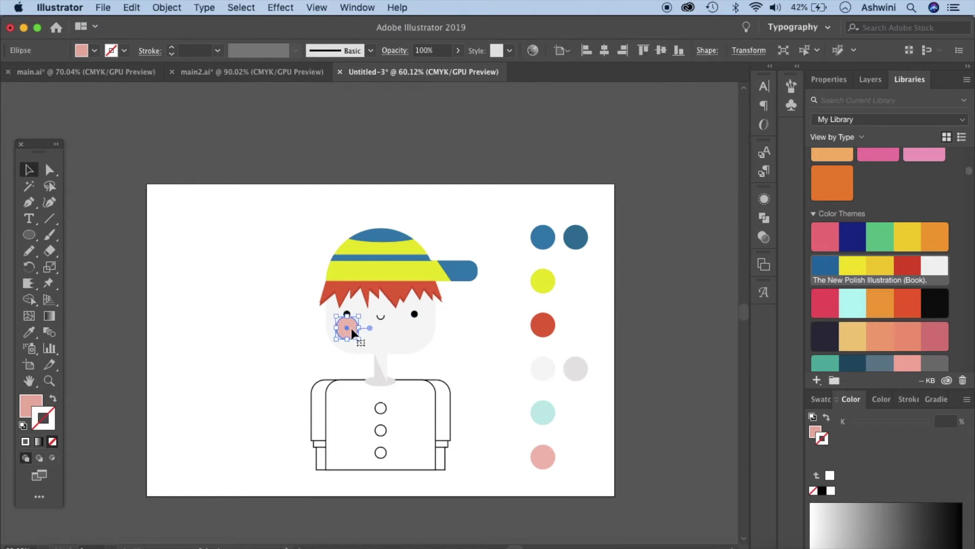
{"action": "left_click", "coordinate": [763, 219]}
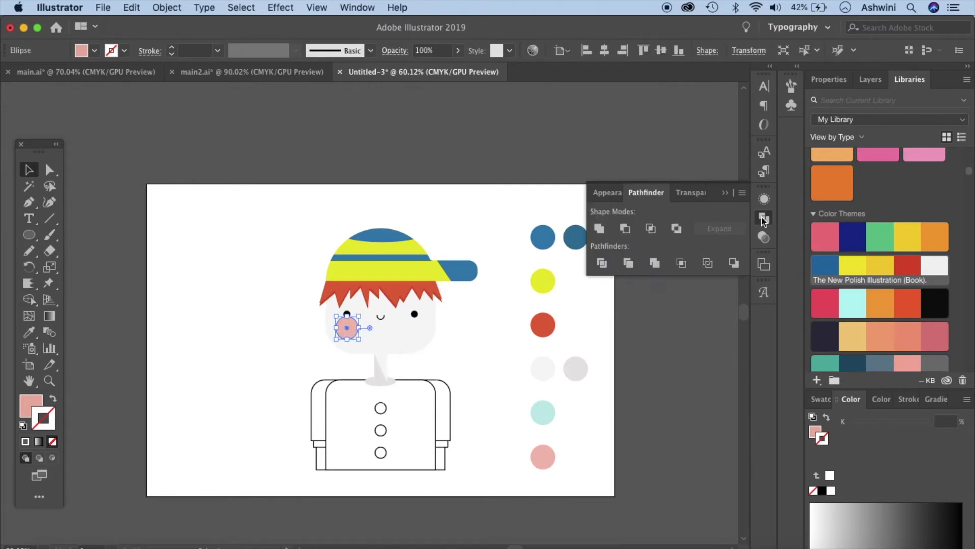
{"action": "left_click", "coordinate": [688, 196]}
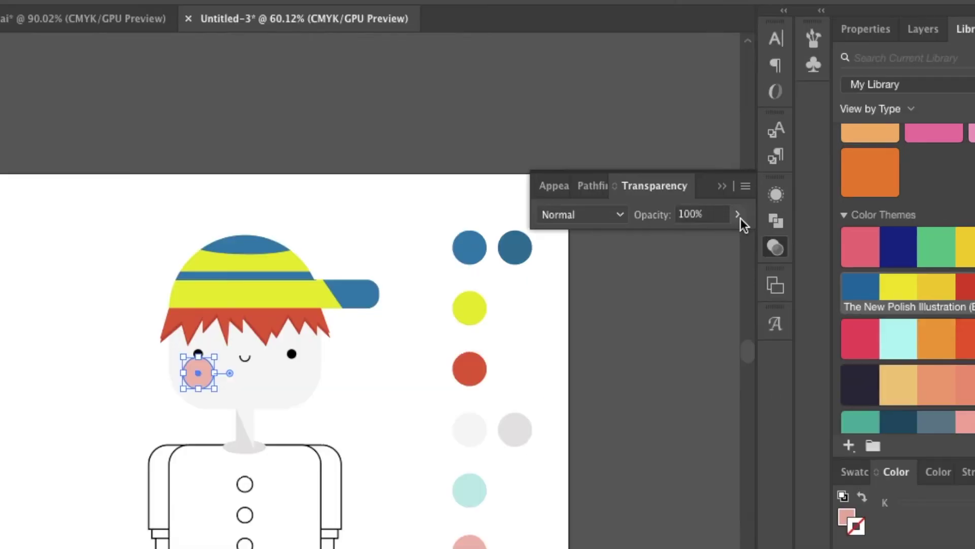
{"action": "left_click", "coordinate": [737, 214]}
{"action": "left_click_drag", "start_coordinate": [733, 232], "coordinate": [706, 240]}
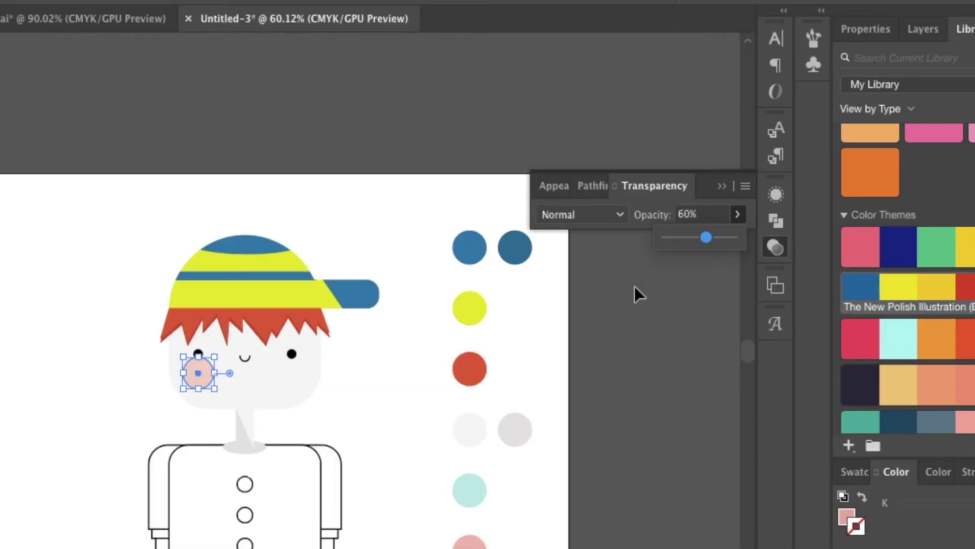
{"action": "left_click", "coordinate": [612, 342]}
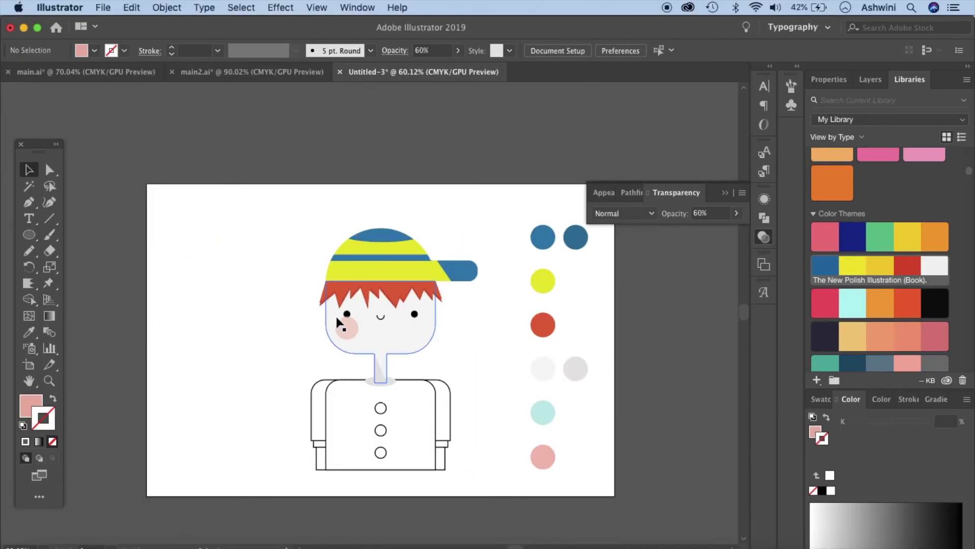
- Duplicate the cheek circle horizontally so that the copy sits below the right eye, and deselect it
{"action": "left_click", "coordinate": [346, 328]}
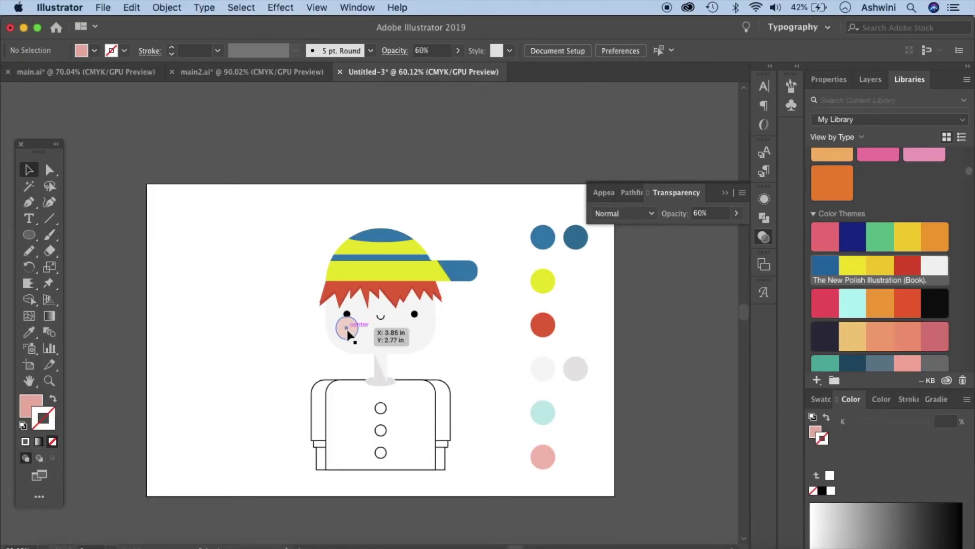
{"action": "left_click_drag", "start_coordinate": [347, 329], "coordinate": [413, 329]}
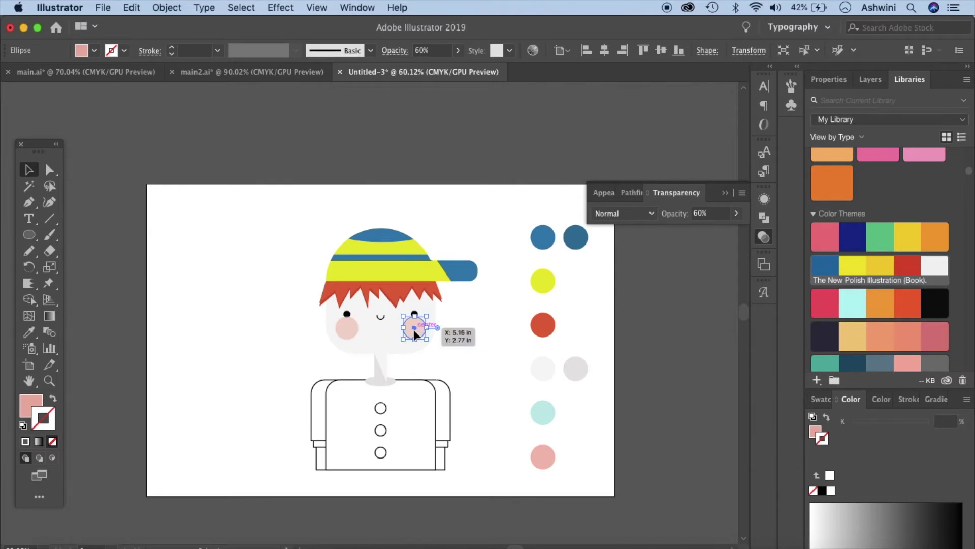
{"action": "left_click", "coordinate": [665, 382]}
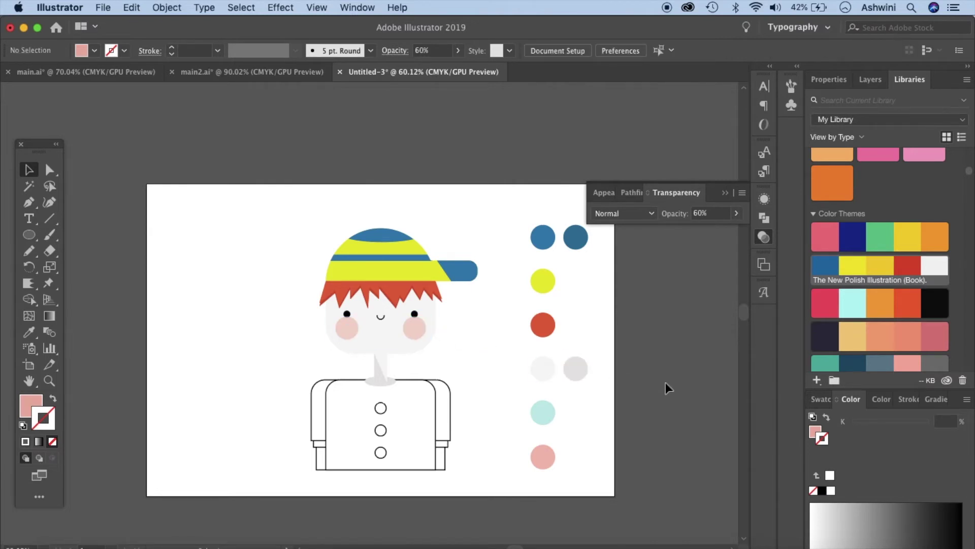
- Bring the eyes to the front, above the cheek circles, and deselect them
{"action": "left_click", "coordinate": [415, 314]}
{"action": "key", "text": "super+shift+bracketright"}
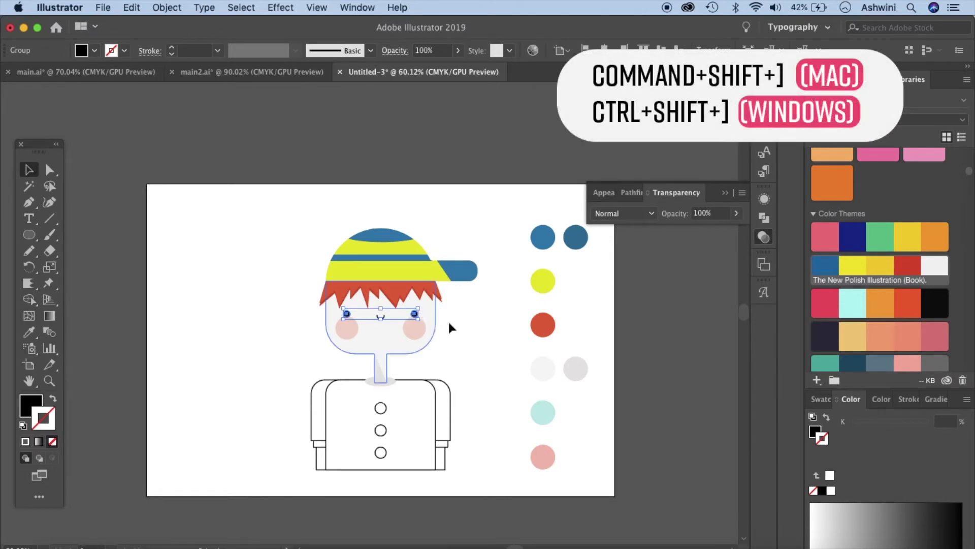
{"action": "left_click", "coordinate": [480, 335]}
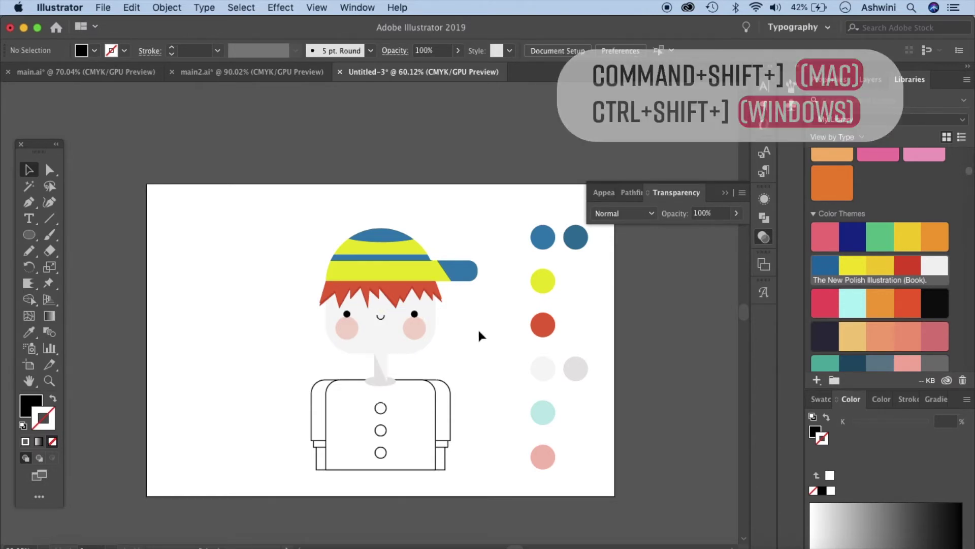
- Fill the torso rectangle with the lighter blue palette sample, leaving it without an outline, and deselect it
{"action": "left_click", "coordinate": [434, 394]}
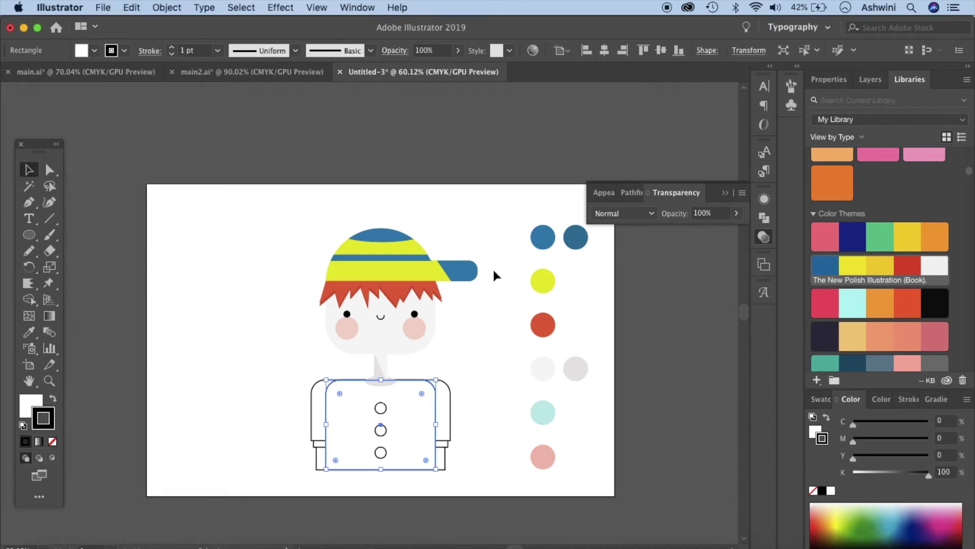
{"action": "key", "text": "i"}
{"action": "left_click", "coordinate": [540, 236]}
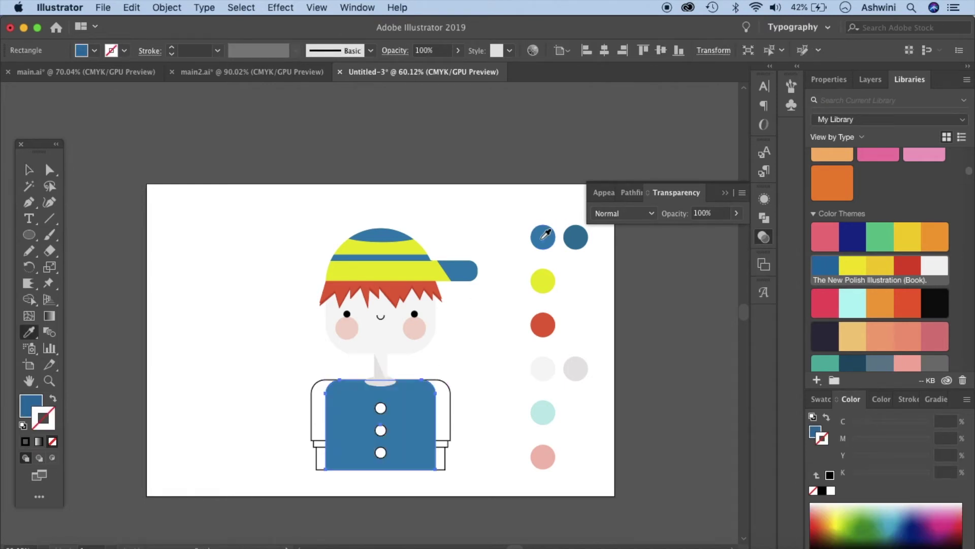
{"action": "key", "text": "v"}
{"action": "left_click", "coordinate": [267, 333]}
- Fill the sleeve shape behind the torso with the lighter blue palette sample, leaving it without an outline
{"action": "left_click", "coordinate": [313, 394]}
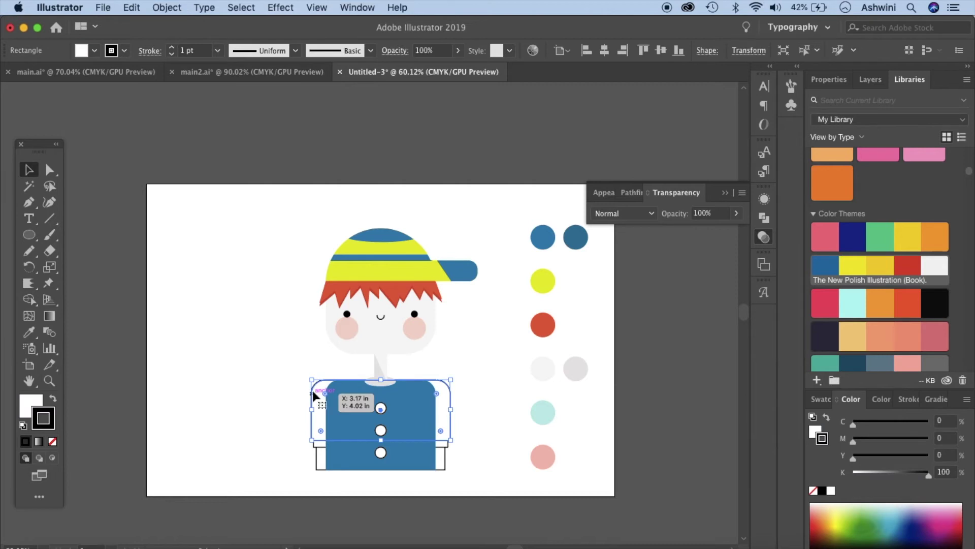
{"action": "key", "text": "i"}
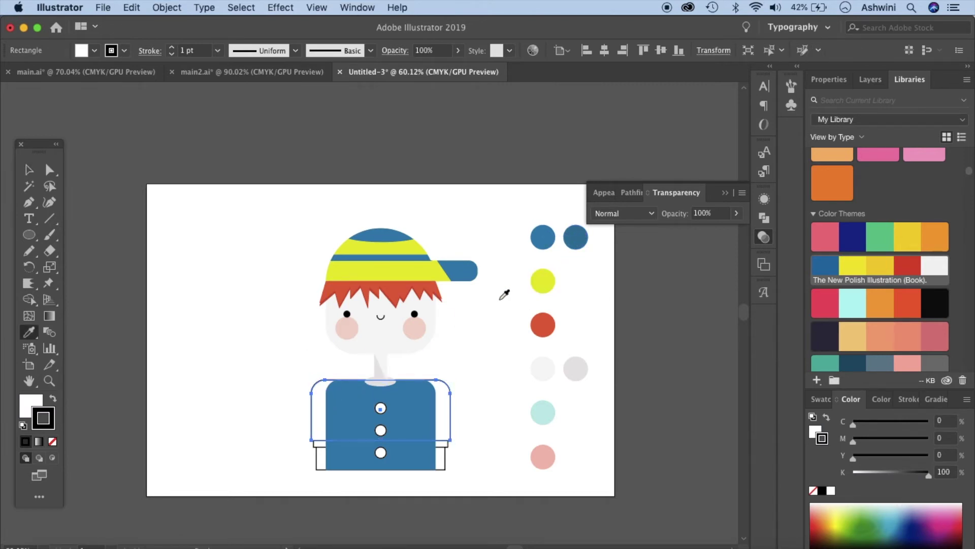
{"action": "key", "text": "v"}
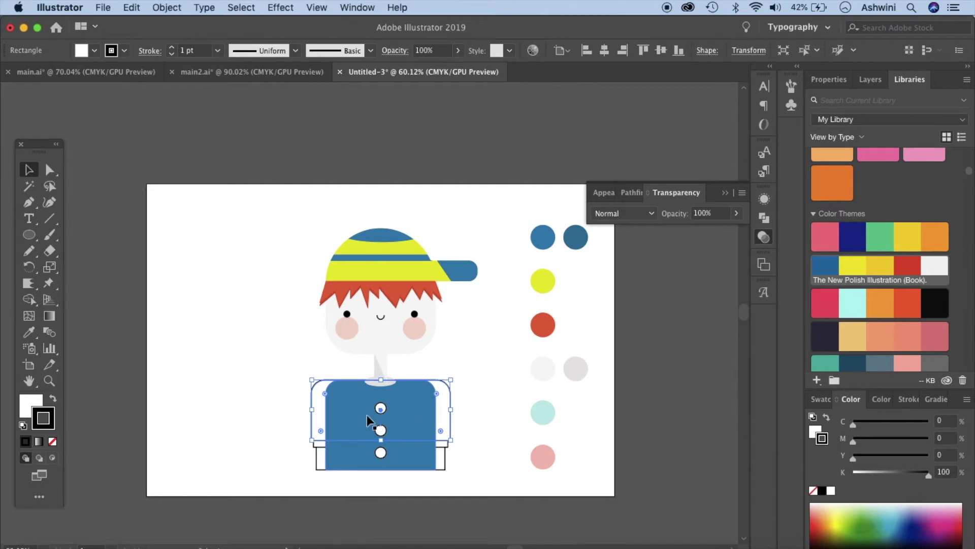
{"action": "key", "text": "i"}
{"action": "left_click", "coordinate": [545, 237]}
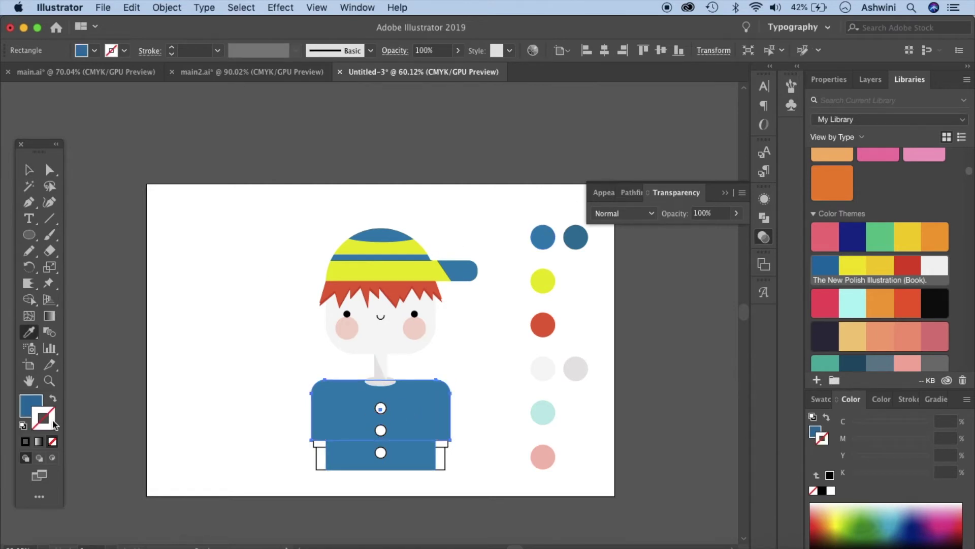
- Darken the sleeve shape's fill to the blue 145c84 and deselect it
{"action": "double_click", "coordinate": [31, 406]}
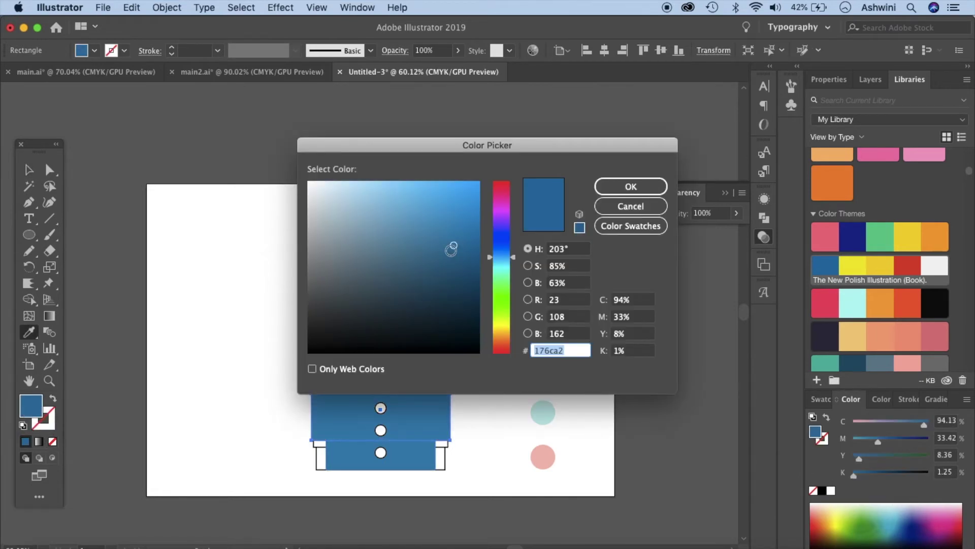
{"action": "left_click_drag", "start_coordinate": [452, 247], "coordinate": [454, 264]}
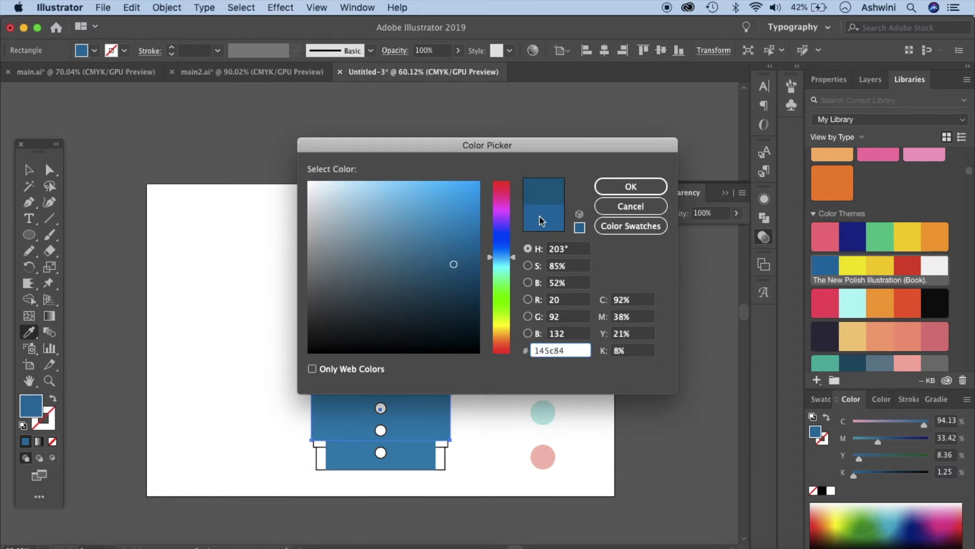
{"action": "left_click", "coordinate": [631, 186]}
{"action": "key", "text": "v"}
{"action": "key", "text": "super+shift+a"}
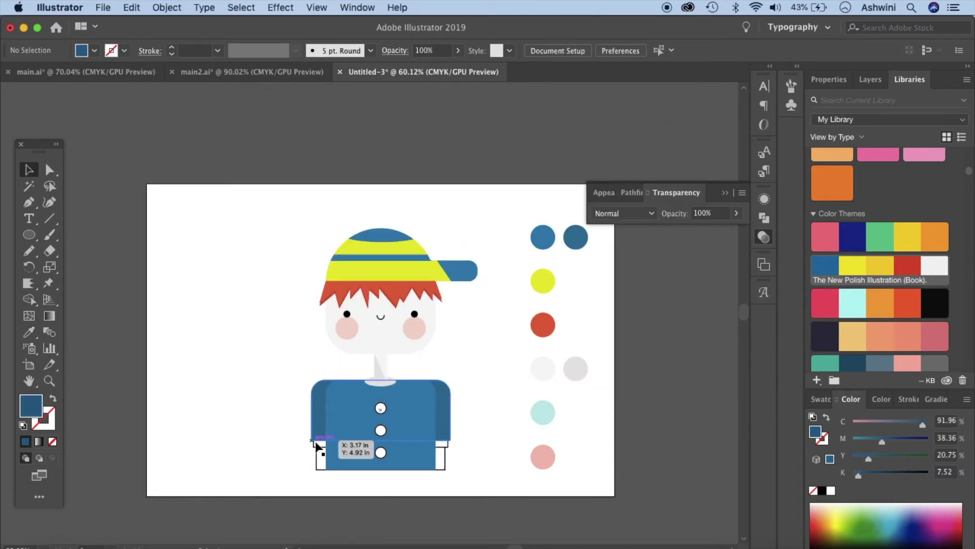
- Fill the narrow cuff rectangle below the sleeves with the lighter blue palette sample and deselect it
{"action": "left_click", "coordinate": [317, 446]}
{"action": "key", "text": "i"}
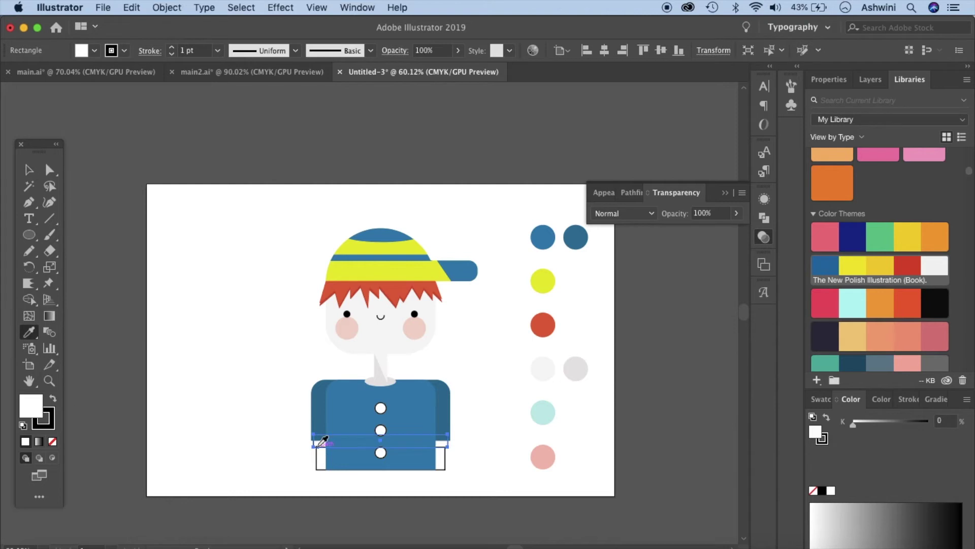
{"action": "left_click", "coordinate": [544, 245]}
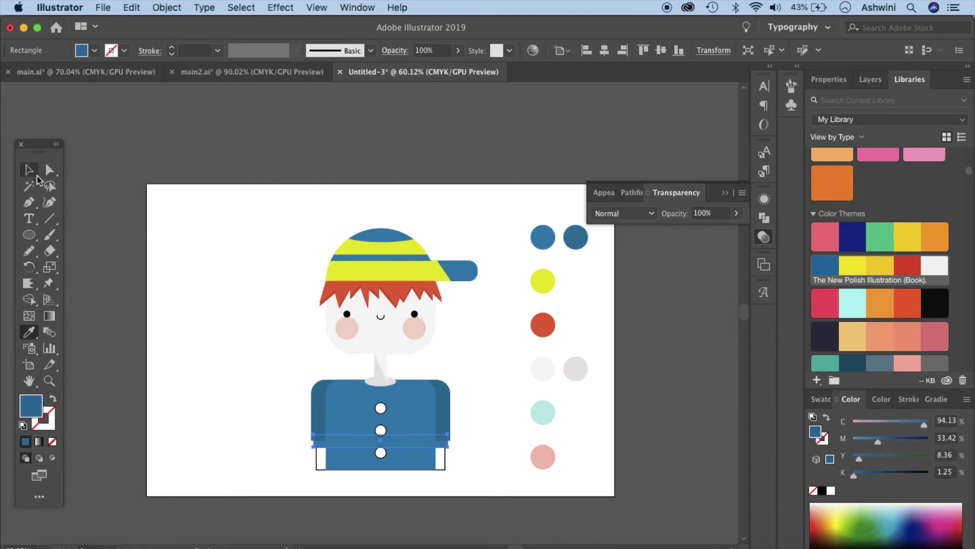
{"action": "key", "text": "v"}
{"action": "key", "text": "super+shift+a"}
- Fill the forearm rectangle below the cuffs with the very light grey palette sample and deselect it
{"action": "left_click", "coordinate": [317, 457]}
{"action": "key", "text": "i"}
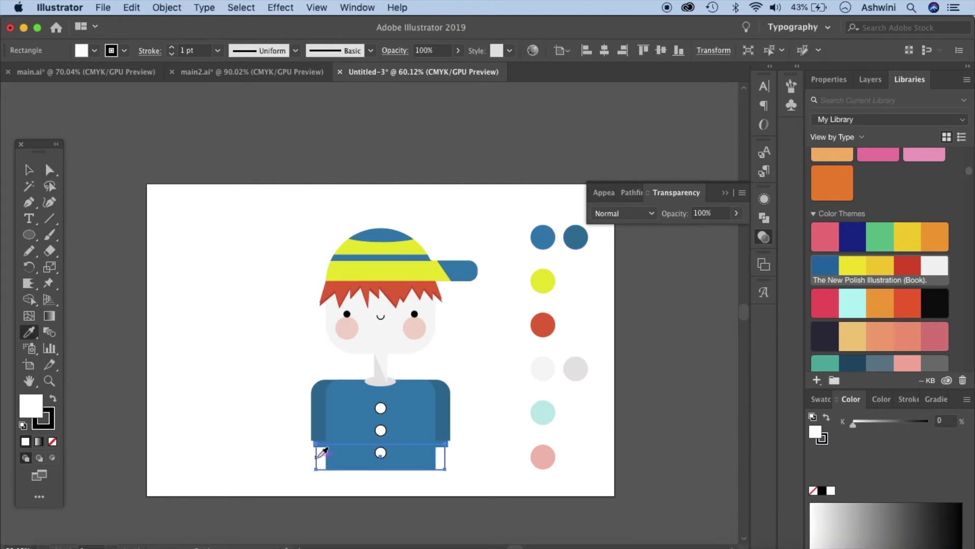
{"action": "left_click", "coordinate": [544, 367]}
{"action": "key", "text": "v"}
{"action": "left_click", "coordinate": [202, 304]}
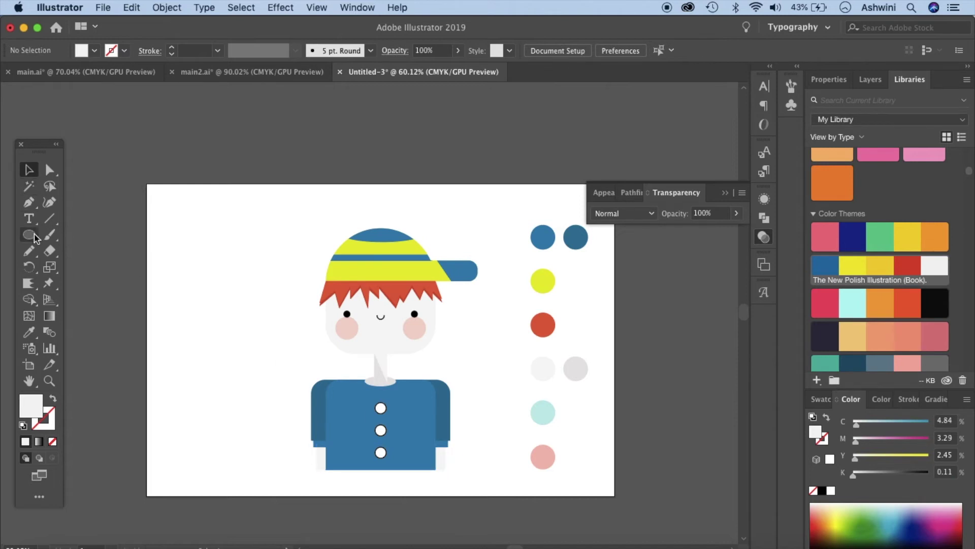
- Draw a rectangle across the forearms from the cuffs' lower part to the torso's base, slightly narrower than the forearm shape
{"action": "left_click_drag", "start_coordinate": [36, 238], "coordinate": [87, 234]}
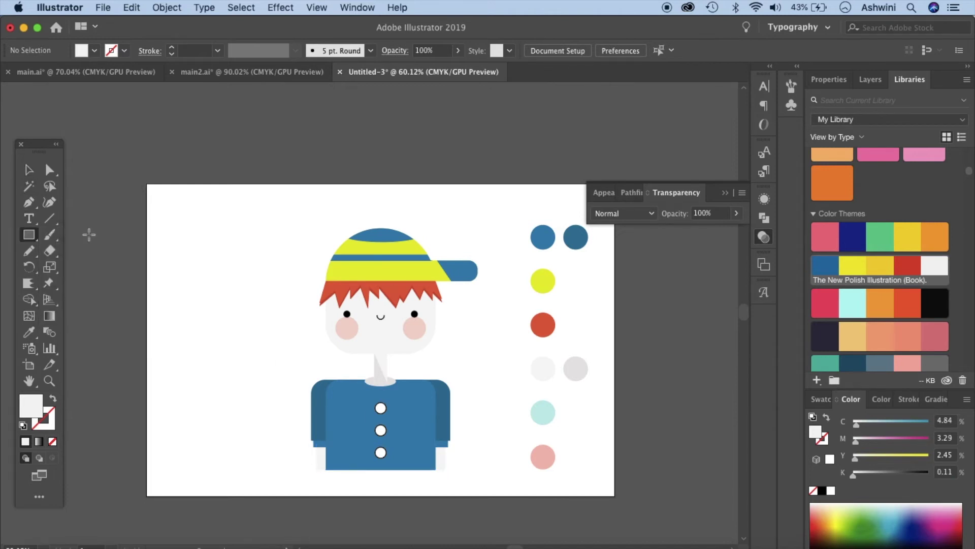
{"action": "scroll", "coordinate": [331, 454], "scroll_direction": "up", "scroll_amount": 5}
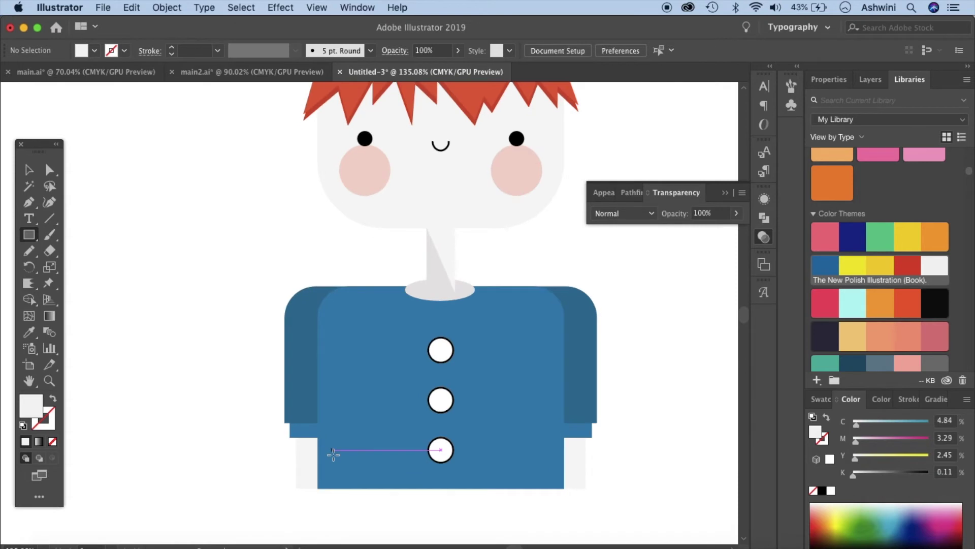
{"action": "scroll", "coordinate": [334, 455], "scroll_direction": "up", "scroll_amount": 2}
{"action": "left_click_drag", "start_coordinate": [222, 340], "coordinate": [624, 426]}
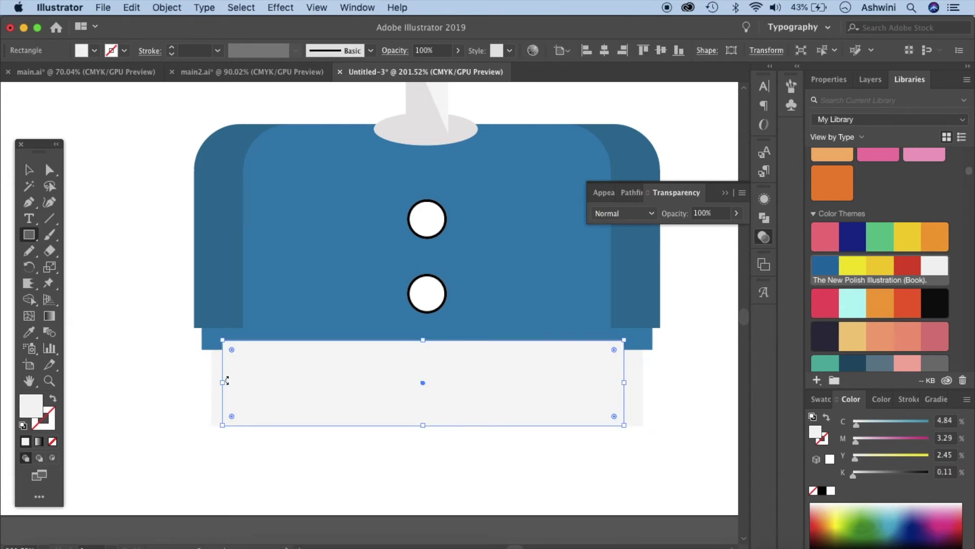
{"action": "left_click_drag", "start_coordinate": [227, 381], "coordinate": [236, 382]}
- Fill the new forearm rectangle with the darker light-grey palette sample, send it backward behind the torso and deselect it
{"action": "scroll", "coordinate": [264, 382], "scroll_direction": "down", "scroll_amount": 3}
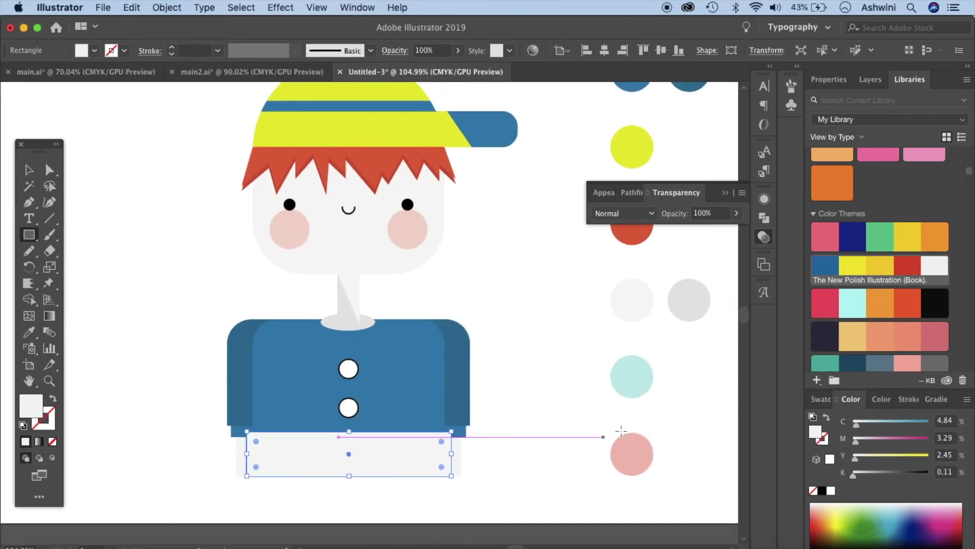
{"action": "key", "text": "i"}
{"action": "left_click", "coordinate": [690, 298]}
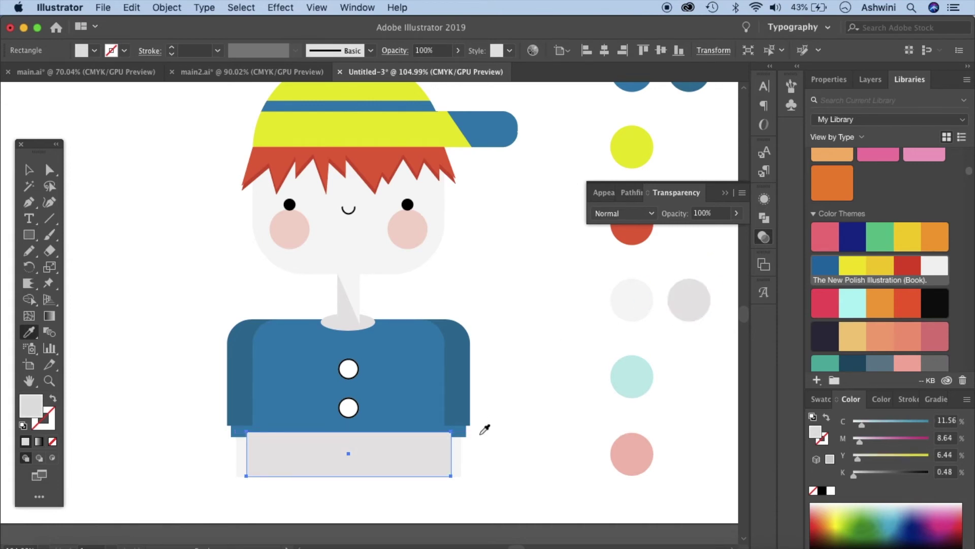
{"action": "key", "text": "super+bracketleft"}
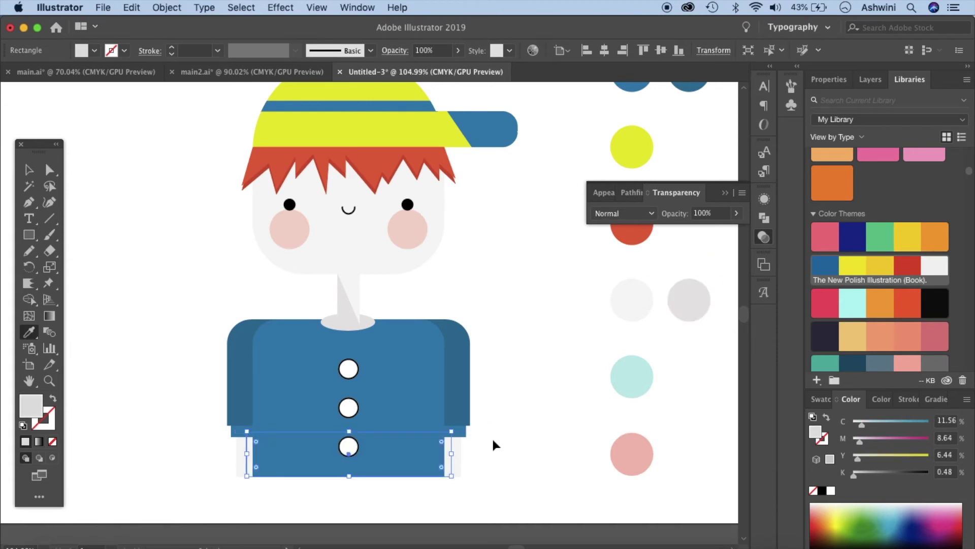
{"action": "key", "text": "super+bracketleft"}
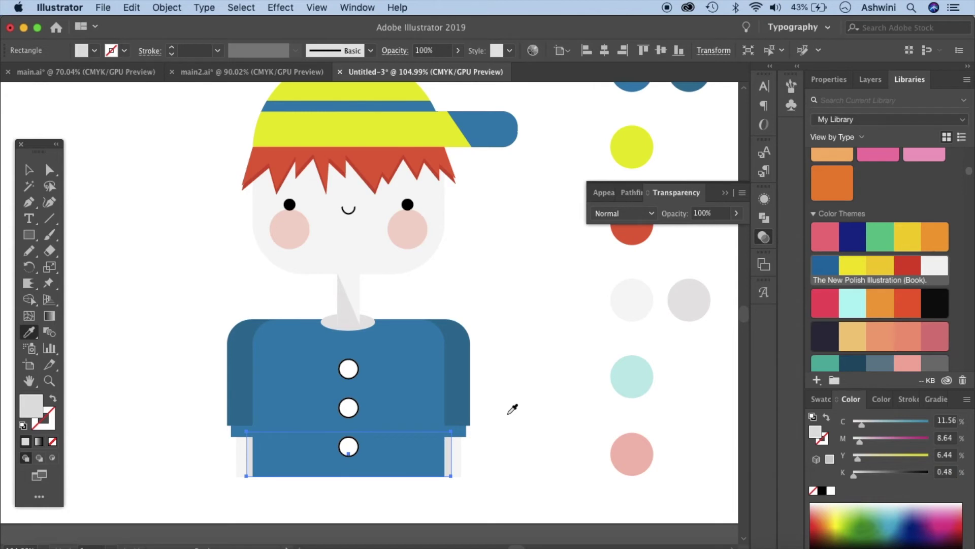
{"action": "left_click", "coordinate": [28, 169]}
{"action": "left_click", "coordinate": [153, 335]}
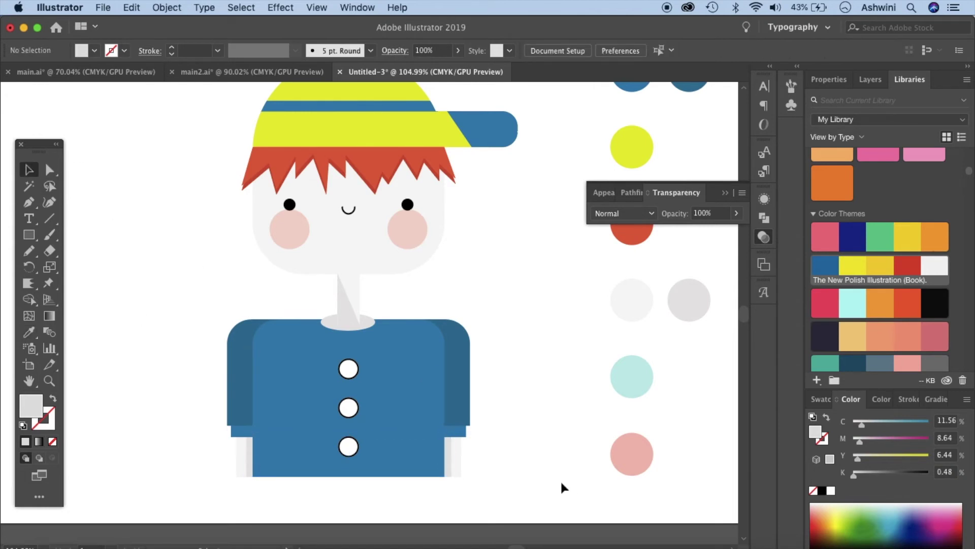
- Fill the three shirt buttons with the yellow palette sample, leaving them without an outline, and deselect them
{"action": "left_click", "coordinate": [356, 370]}
{"action": "scroll", "coordinate": [504, 404], "scroll_direction": "up", "scroll_amount": 2}
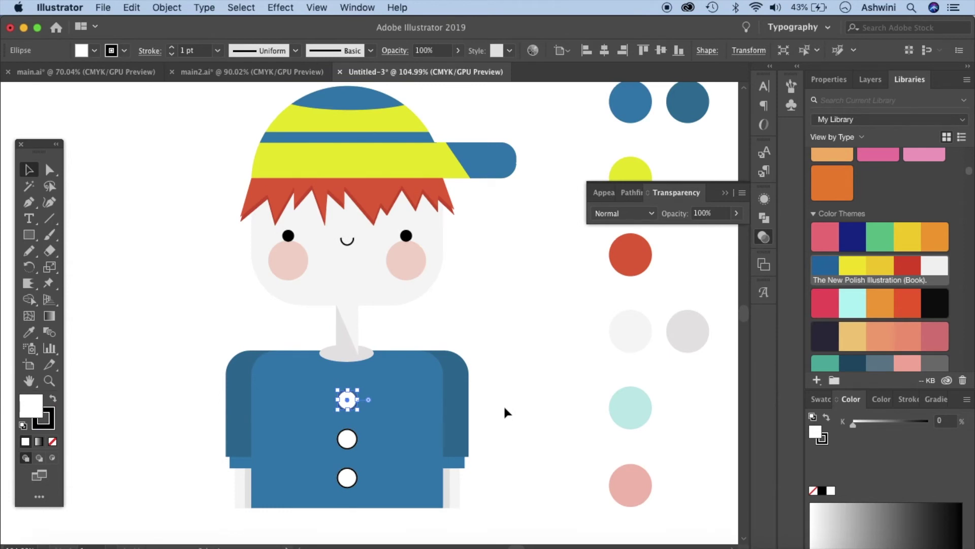
{"action": "key", "text": "i"}
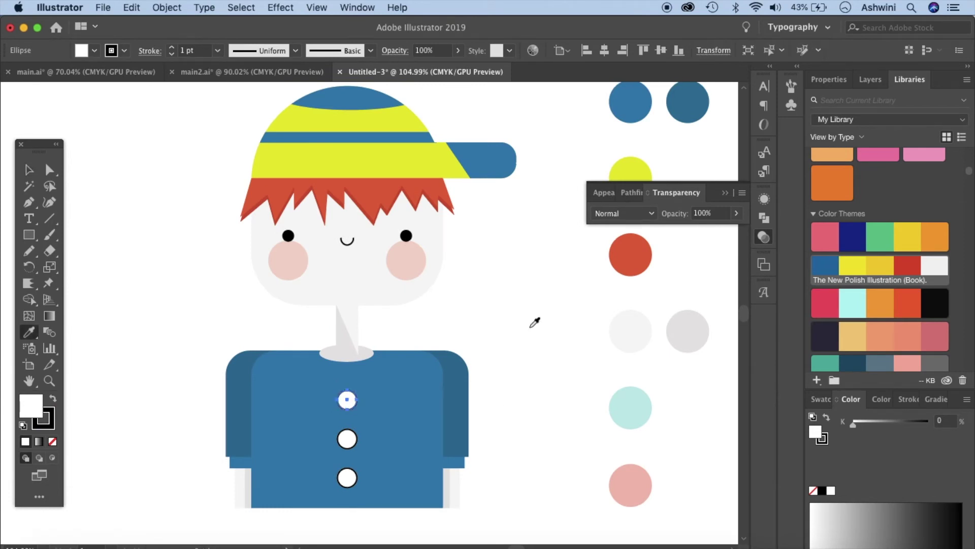
{"action": "left_click", "coordinate": [629, 168]}
{"action": "left_click", "coordinate": [347, 439], "text": "super"}
{"action": "left_click", "coordinate": [347, 400]}
{"action": "left_click", "coordinate": [347, 478], "text": "super"}
{"action": "left_click", "coordinate": [348, 439]}
{"action": "left_click", "coordinate": [29, 170]}
{"action": "left_click", "coordinate": [129, 275]}
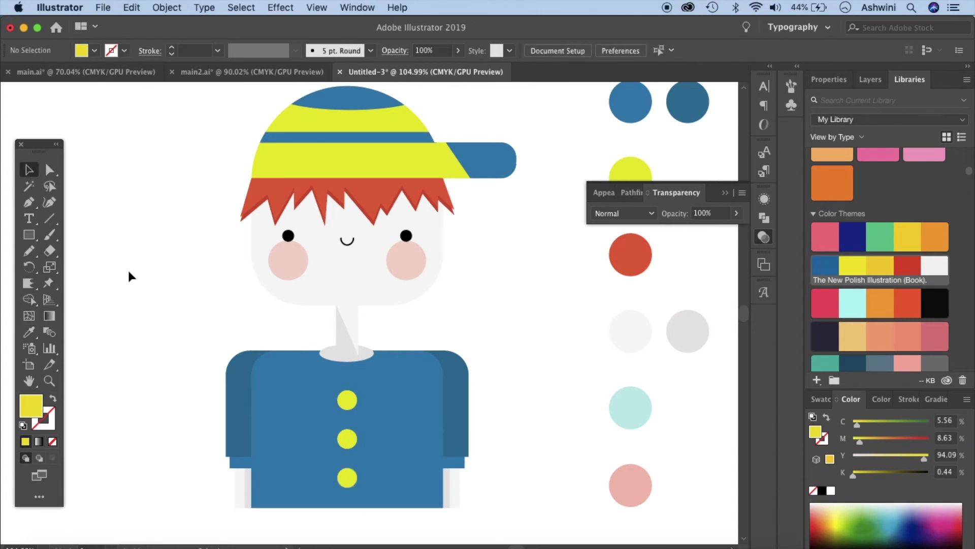
- Select all three yellow buttons and place slightly offset duplicates of them as shadows
{"action": "left_click_drag", "start_coordinate": [347, 399], "coordinate": [348, 445]}
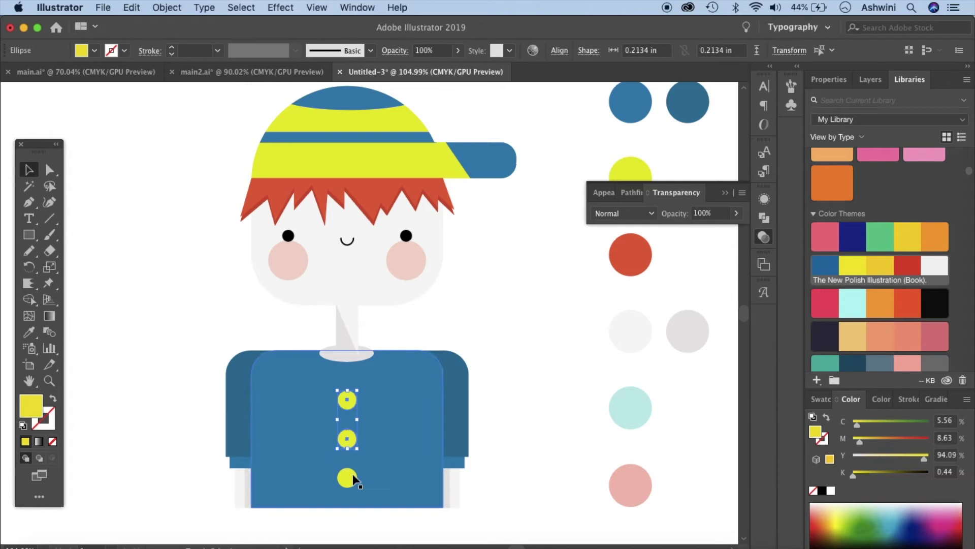
{"action": "left_click_drag", "start_coordinate": [347, 479], "coordinate": [347, 479]}
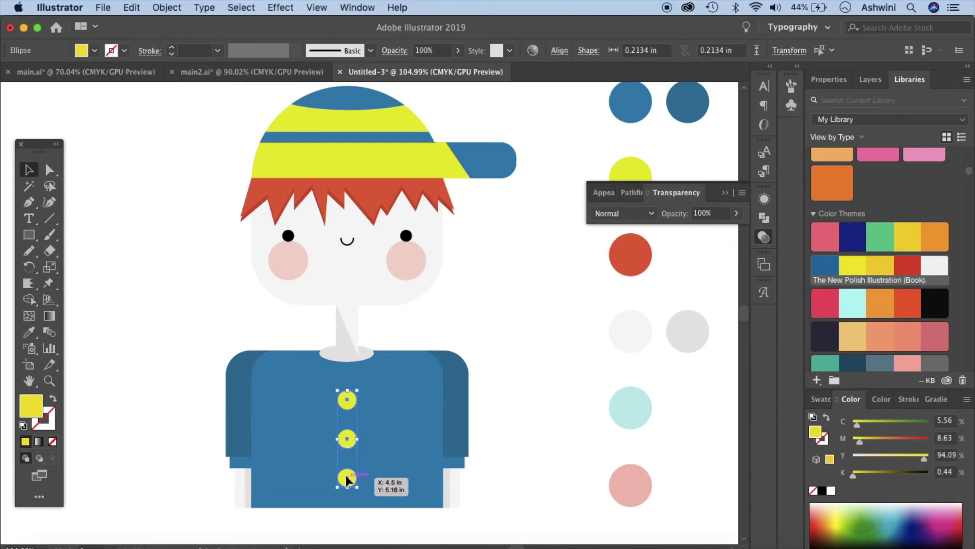
{"action": "left_click_drag", "start_coordinate": [348, 479], "coordinate": [348, 484]}
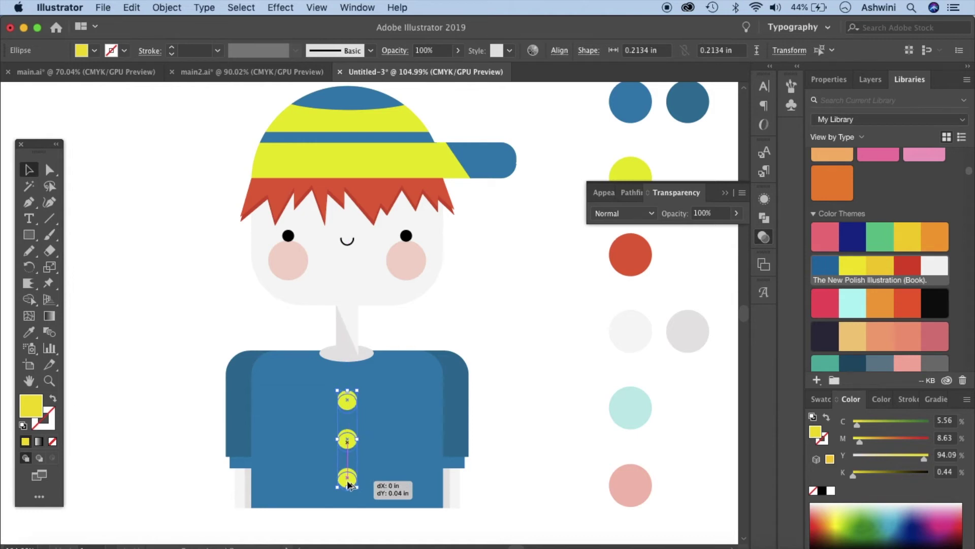
{"action": "left_click_drag", "start_coordinate": [351, 484], "coordinate": [351, 485]}
- Darken the selected button copies' fill to a darker olive yellow and deselect them
{"action": "double_click", "coordinate": [34, 408]}
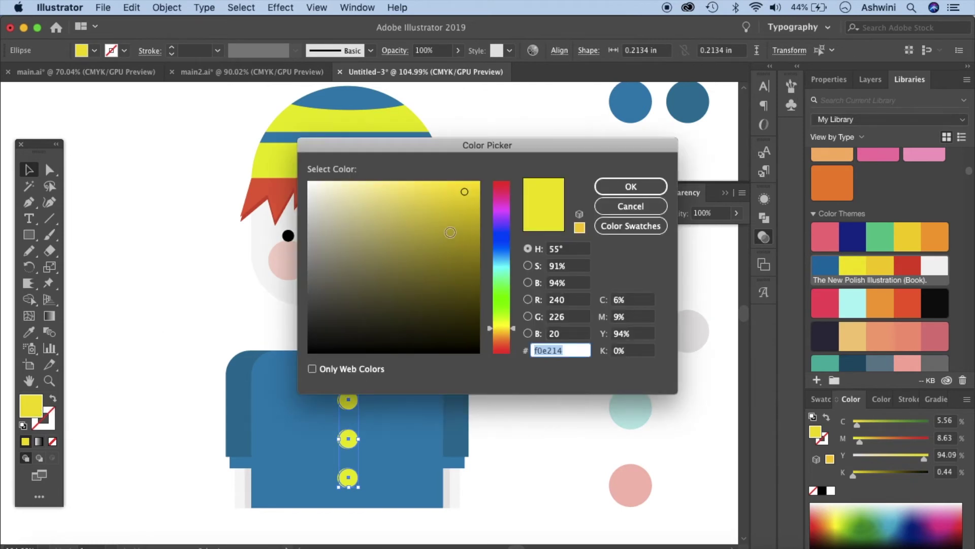
{"action": "left_click_drag", "start_coordinate": [464, 195], "coordinate": [464, 215]}
{"action": "left_click", "coordinate": [630, 186]}
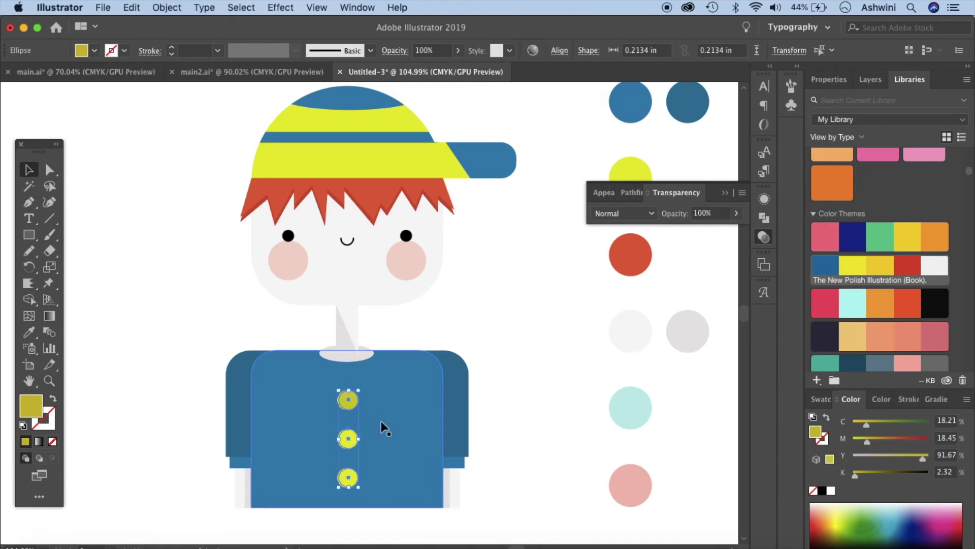
{"action": "key", "text": "super+shift+a"}
{"action": "scroll", "coordinate": [392, 465], "scroll_direction": "up", "scroll_amount": 10}
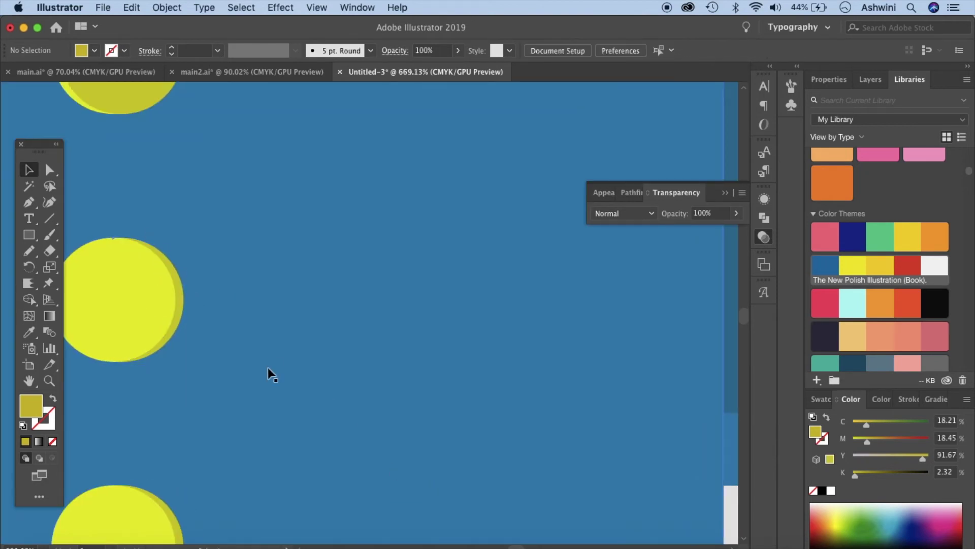
{"action": "scroll", "coordinate": [267, 367], "scroll_direction": "down", "scroll_amount": 8}
{"action": "scroll", "coordinate": [457, 386], "scroll_direction": "down", "scroll_amount": 5}
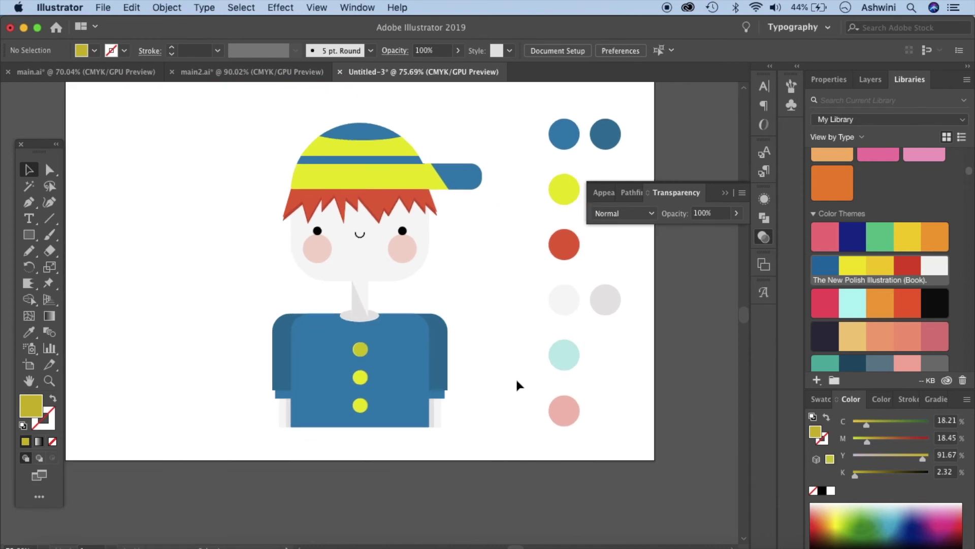
- Select the whole character, move it slightly up and to the left on the artboard, and deselect it
{"action": "left_click_drag", "start_coordinate": [225, 129], "coordinate": [519, 452]}
{"action": "left_click_drag", "start_coordinate": [416, 392], "coordinate": [401, 376]}
{"action": "left_click", "coordinate": [495, 405]}
{"action": "scroll", "coordinate": [495, 406], "scroll_direction": "up", "scroll_amount": 2}
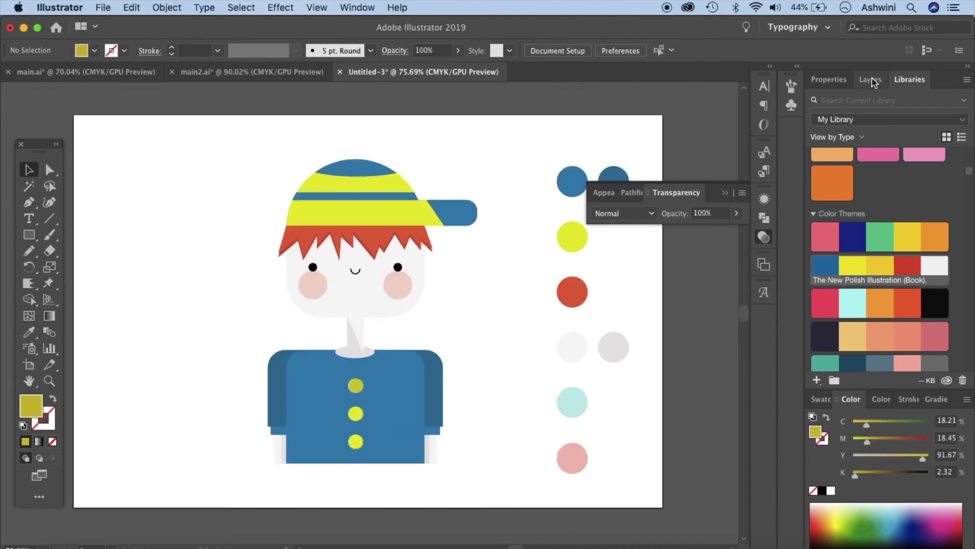
- Add a new layer, lock Layer 1 and move the new layer beneath it
{"action": "left_click", "coordinate": [872, 81]}
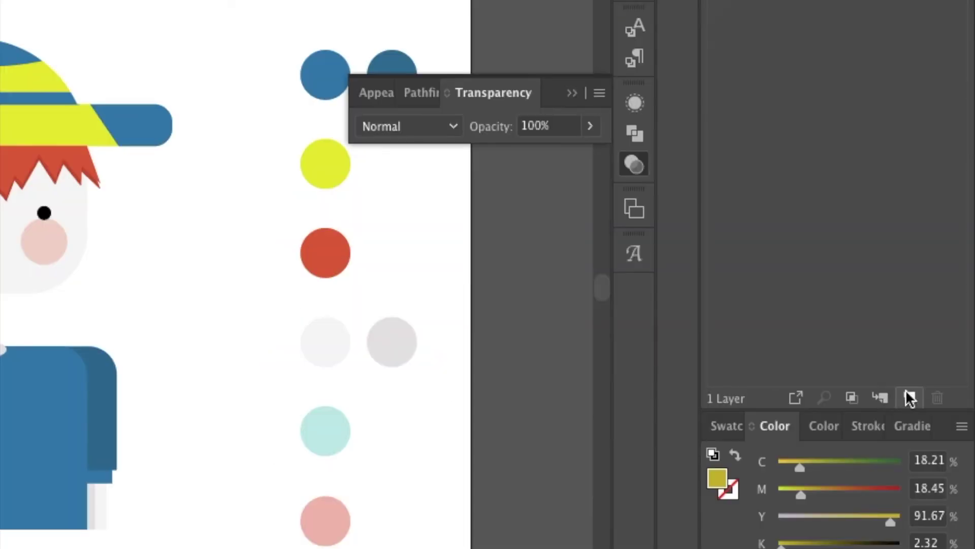
{"action": "left_click", "coordinate": [934, 382]}
{"action": "left_click", "coordinate": [580, 92]}
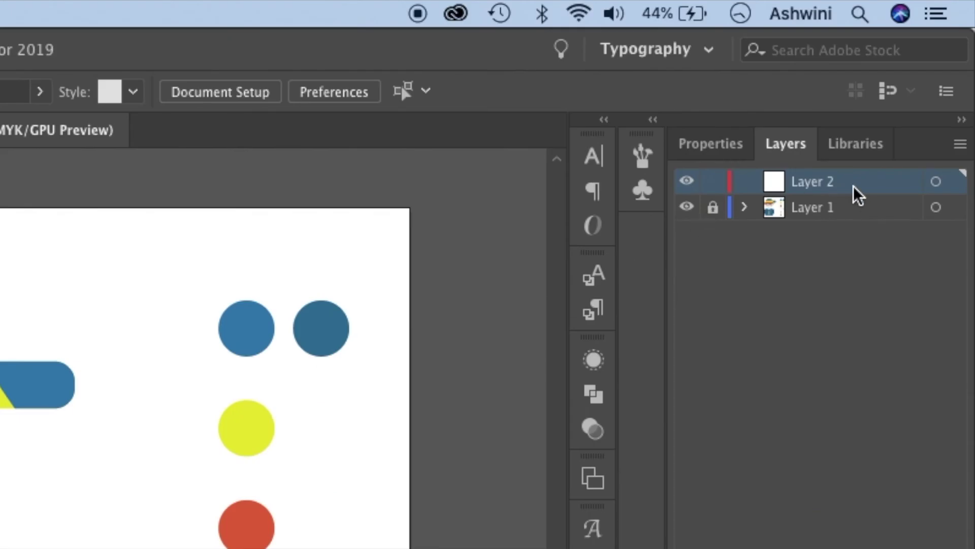
{"action": "left_click_drag", "start_coordinate": [853, 186], "coordinate": [857, 236]}
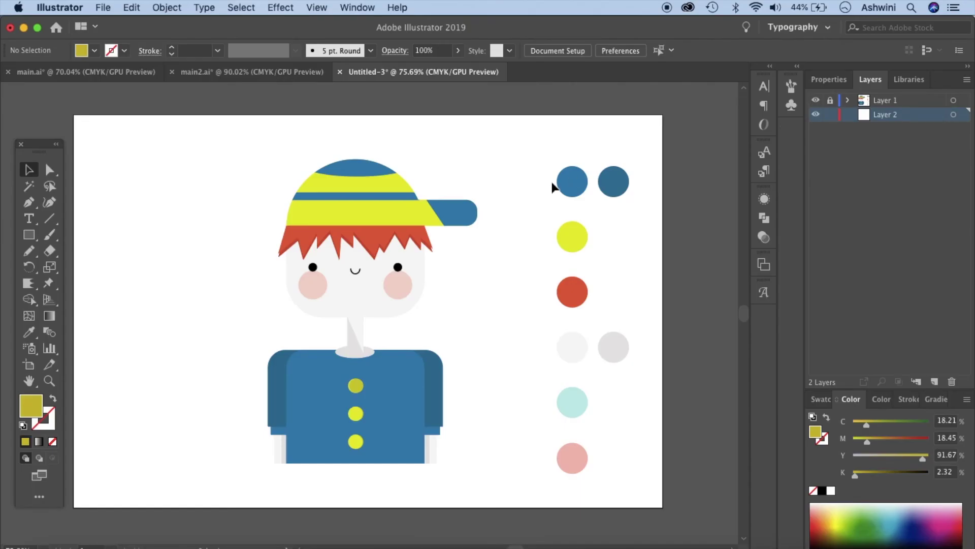
- Draw a tall dark-yellow ellipse behind the character on Layer 2 and shift it to the left
{"action": "left_click", "coordinate": [29, 236]}
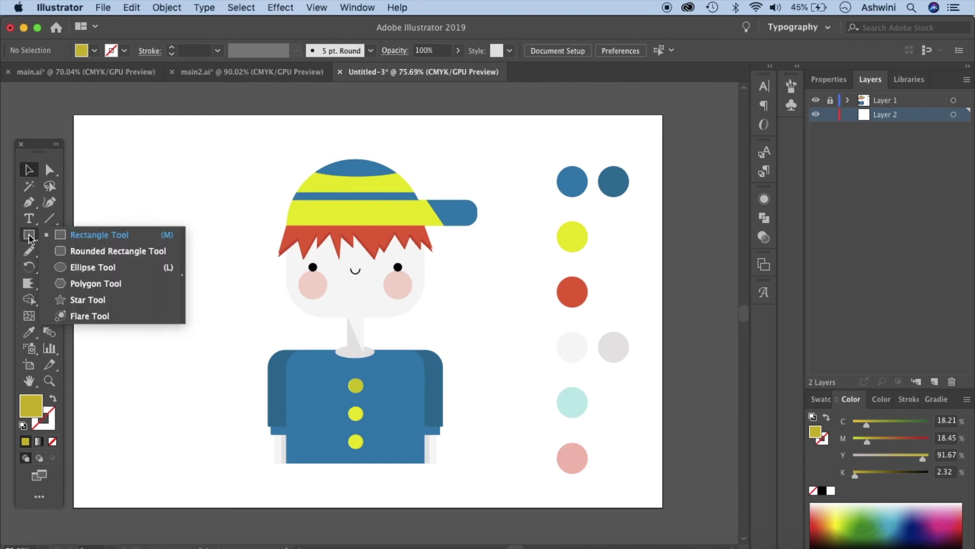
{"action": "left_click", "coordinate": [89, 267]}
{"action": "mouse_move", "coordinate": [251, 133]}
{"action": "left_mouse_down"}
{"action": "mouse_move", "coordinate": [362, 394]}
{"action": "mouse_move", "coordinate": [461, 425]}
{"action": "mouse_move", "coordinate": [488, 457]}
{"action": "mouse_move", "coordinate": [492, 495]}
{"action": "left_mouse_up"}
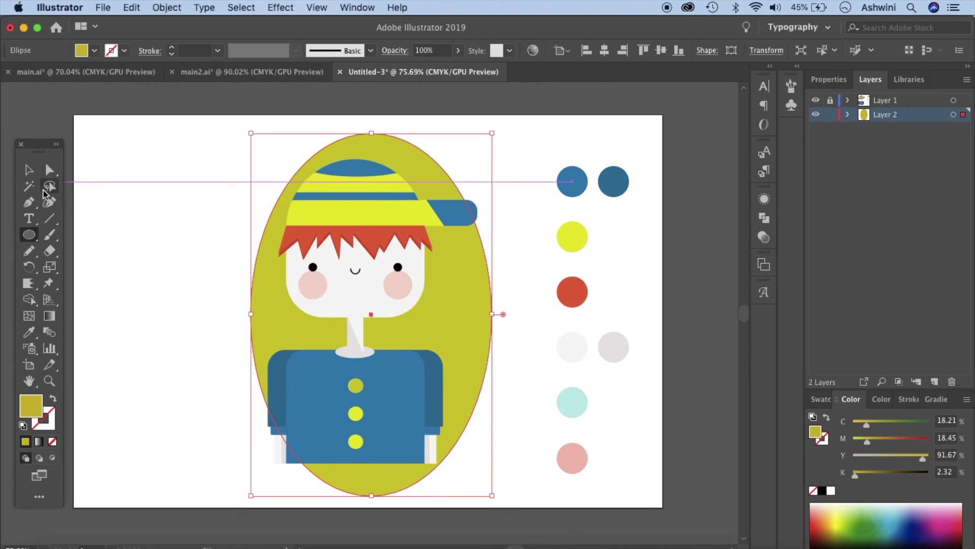
{"action": "left_click", "coordinate": [29, 170]}
{"action": "left_click_drag", "start_coordinate": [464, 351], "coordinate": [438, 351]}
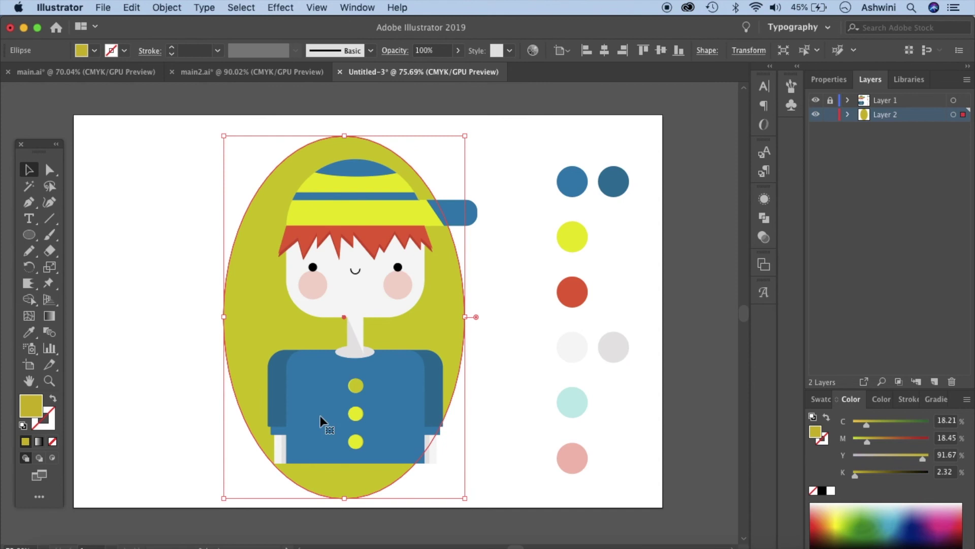
- Centre the background ellipse behind the character and widen it until its edge meets the forearms' lower outer corners
{"action": "scroll", "coordinate": [320, 415], "scroll_direction": "up", "scroll_amount": 5}
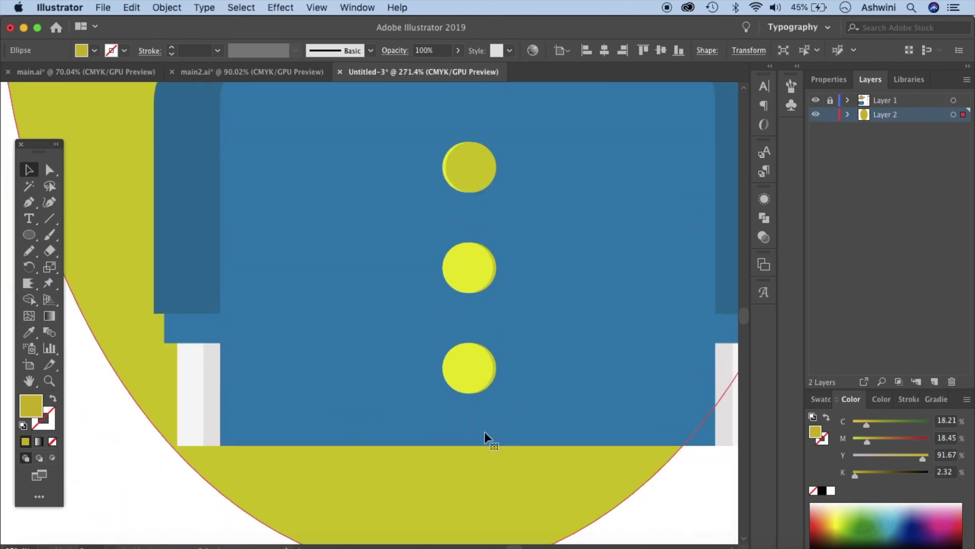
{"action": "scroll", "coordinate": [581, 449], "scroll_direction": "right", "scroll_amount": 5}
{"action": "scroll", "coordinate": [455, 430], "scroll_direction": "down", "scroll_amount": 4}
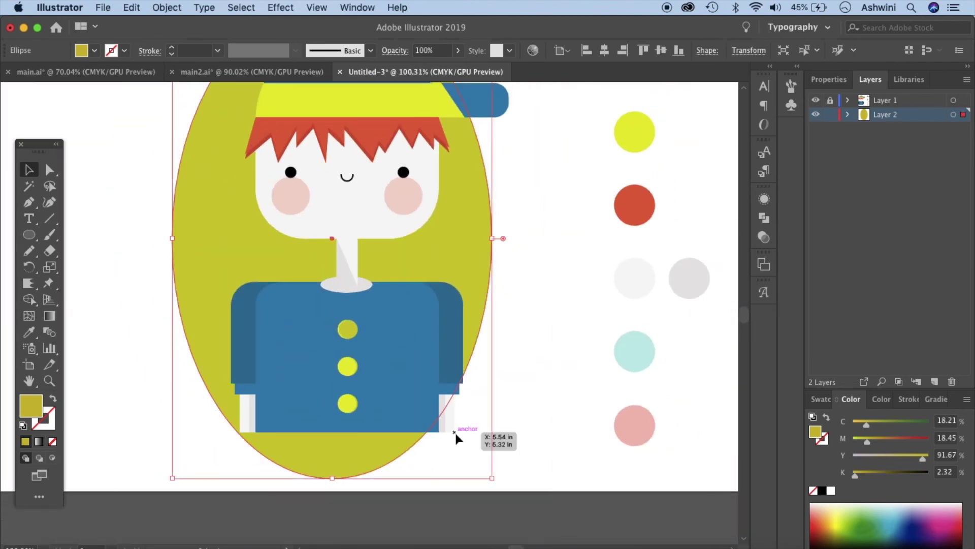
{"action": "scroll", "coordinate": [456, 430], "scroll_direction": "down", "scroll_amount": 2}
{"action": "scroll", "coordinate": [513, 284], "scroll_direction": "up", "scroll_amount": 4}
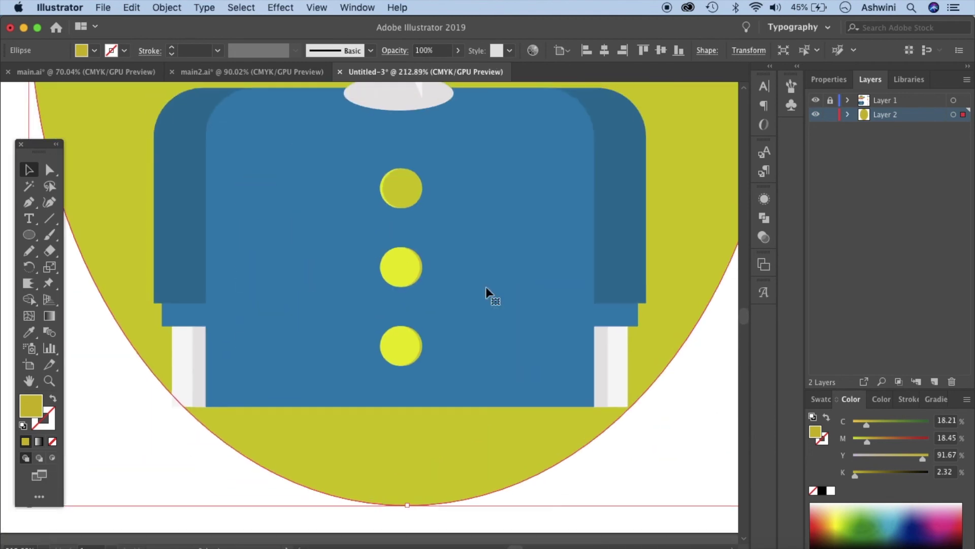
{"action": "scroll", "coordinate": [486, 287], "scroll_direction": "down", "scroll_amount": 3}
{"action": "left_click_drag", "start_coordinate": [318, 165], "coordinate": [291, 176]}
{"action": "scroll", "coordinate": [516, 272], "scroll_direction": "up", "scroll_amount": 3}
{"action": "scroll", "coordinate": [693, 349], "scroll_direction": "down", "scroll_amount": 3}
{"action": "left_click_drag", "start_coordinate": [630, 227], "coordinate": [639, 227]}
{"action": "left_click", "coordinate": [667, 294]}
- Draw a rectangle from the torso's base to below the artboard, wide enough to cover the ellipse's lower end
{"action": "scroll", "coordinate": [678, 353], "scroll_direction": "down", "scroll_amount": 2}
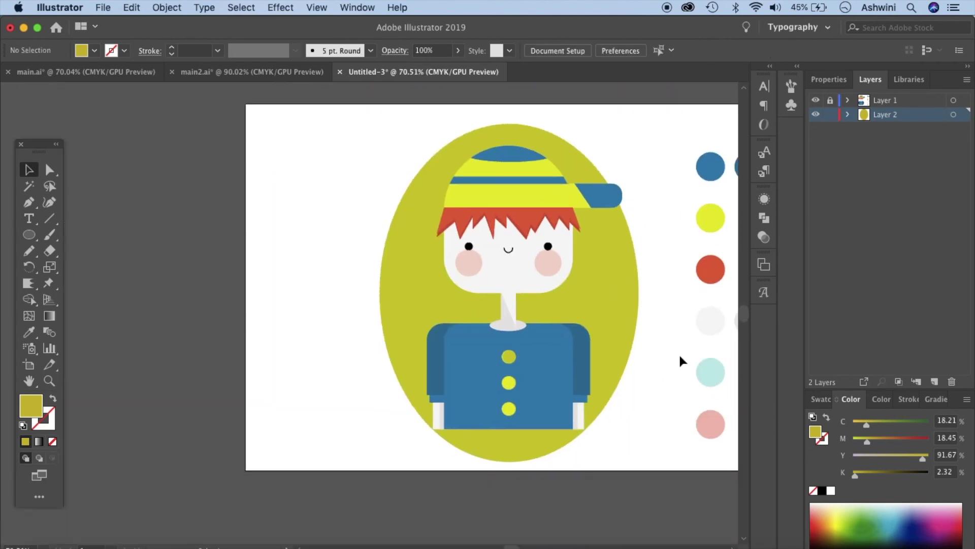
{"action": "scroll", "coordinate": [678, 353], "scroll_direction": "down", "scroll_amount": 2}
{"action": "scroll", "coordinate": [680, 352], "scroll_direction": "up", "scroll_amount": 4}
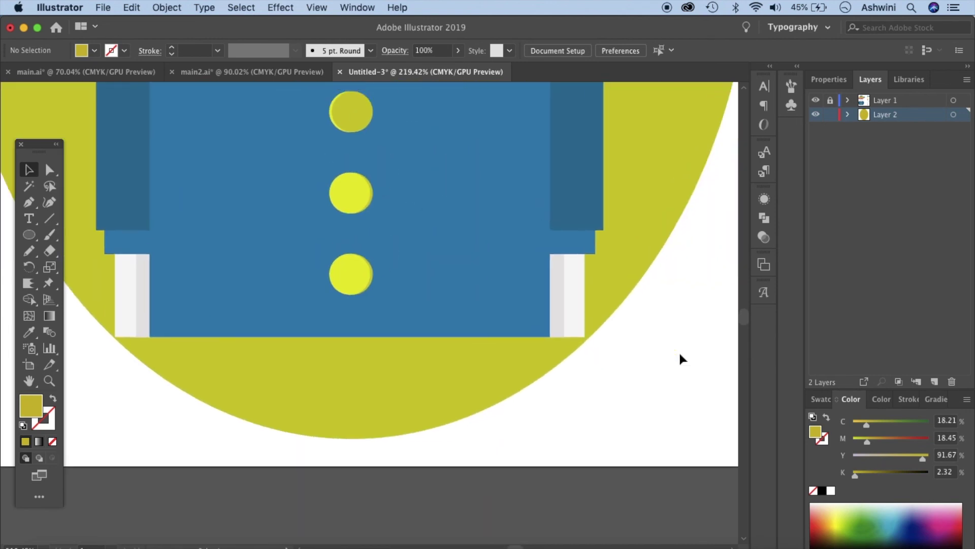
{"action": "scroll", "coordinate": [679, 354], "scroll_direction": "left", "scroll_amount": 2}
{"action": "left_click", "coordinate": [28, 234]}
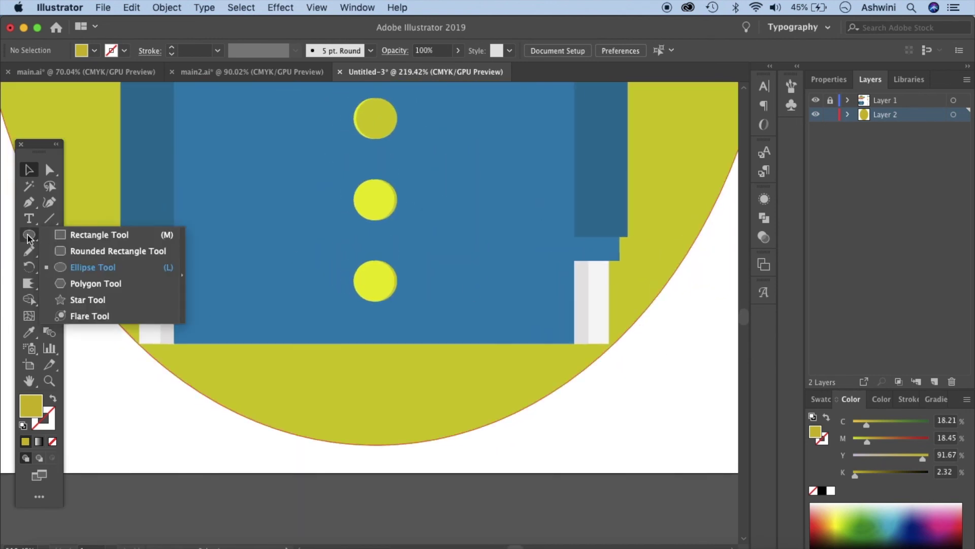
{"action": "left_click", "coordinate": [76, 235]}
{"action": "left_click_drag", "start_coordinate": [119, 343], "coordinate": [642, 486]}
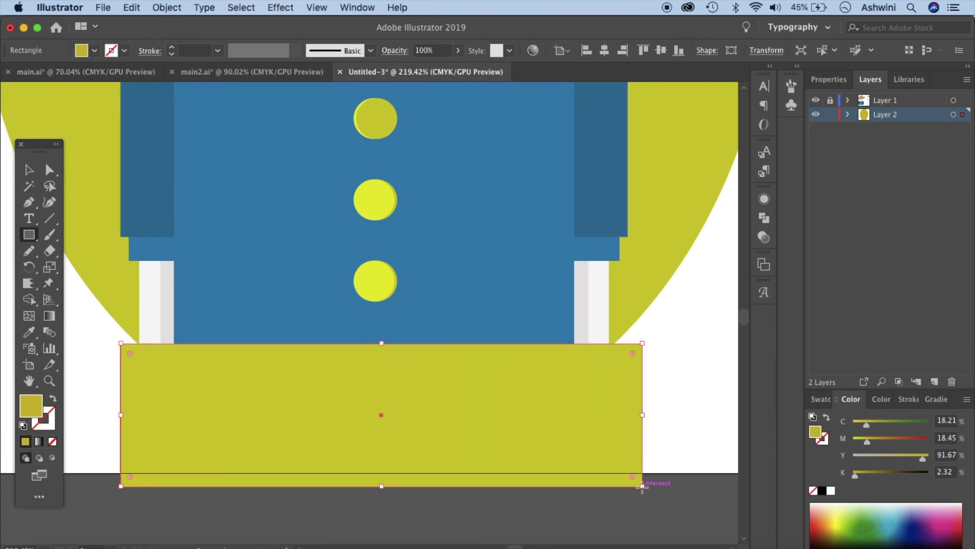
- Subtract the rectangle from the background ellipse with Minus Front so it ends flush with the torso's base, and deselect it
{"action": "key", "text": "super+0"}
{"action": "key", "text": "v"}
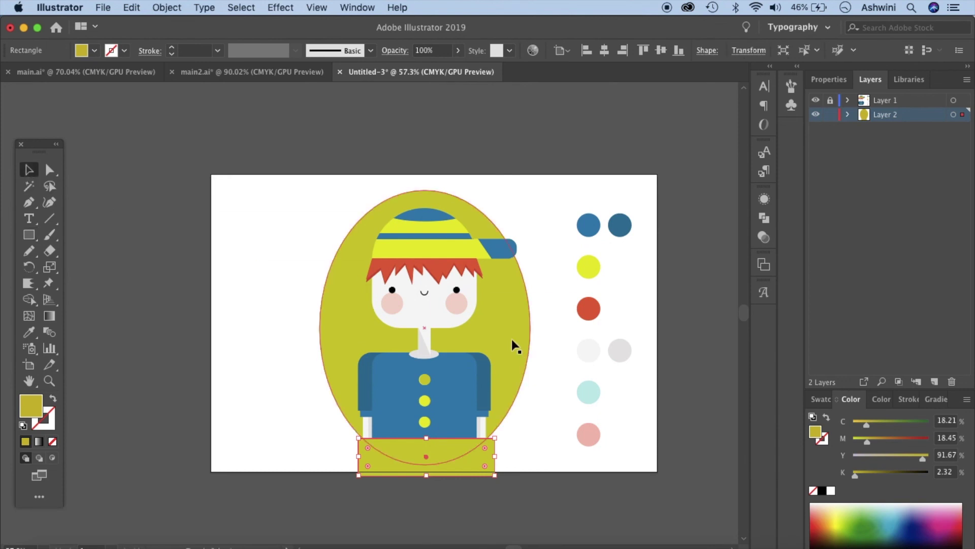
{"action": "left_click", "coordinate": [511, 340], "text": "shift"}
{"action": "left_click", "coordinate": [764, 218]}
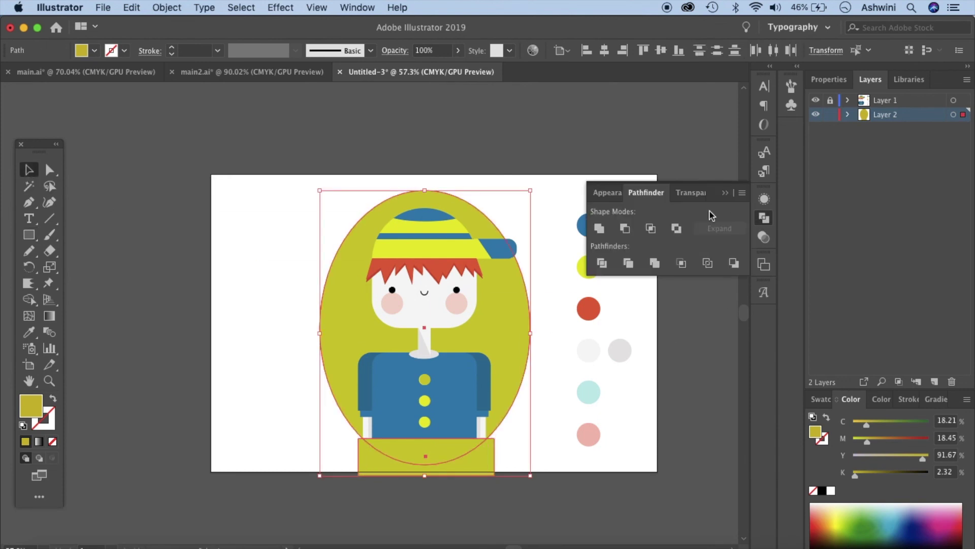
{"action": "left_click", "coordinate": [625, 228]}
{"action": "left_click", "coordinate": [629, 467]}
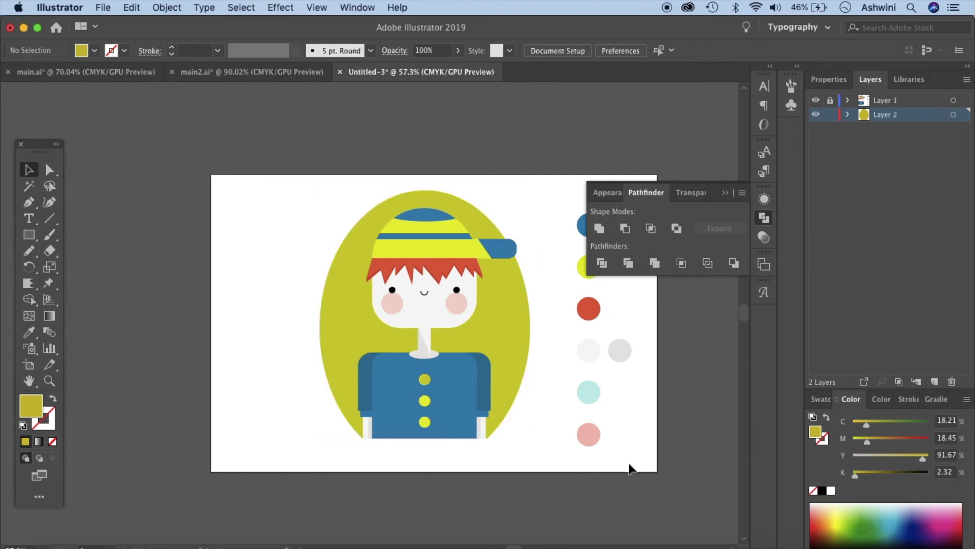
- Recolour the background ellipse with the light mint palette sample using the Eyedropper, and deselect it
{"action": "left_click", "coordinate": [508, 355]}
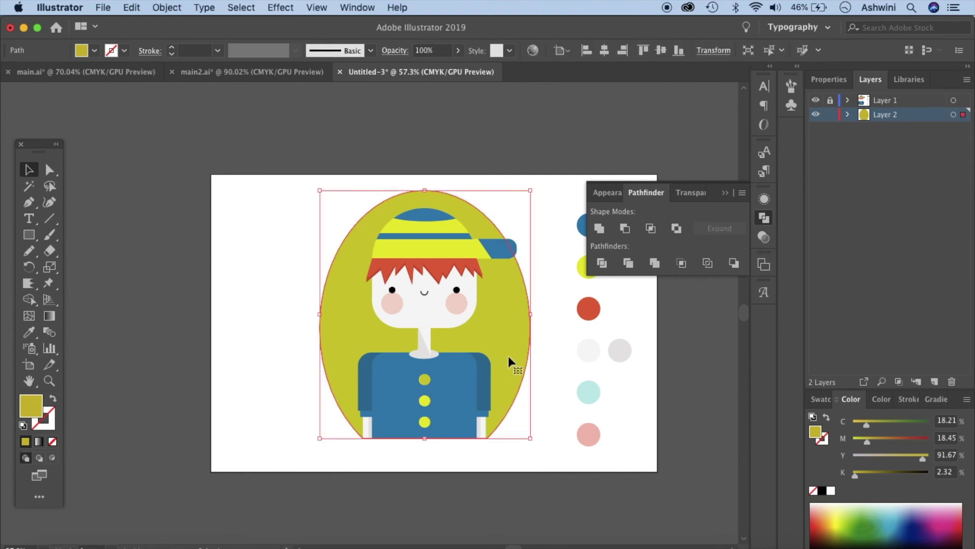
{"action": "scroll", "coordinate": [508, 355], "scroll_direction": "right", "scroll_amount": 5}
{"action": "key", "text": "i"}
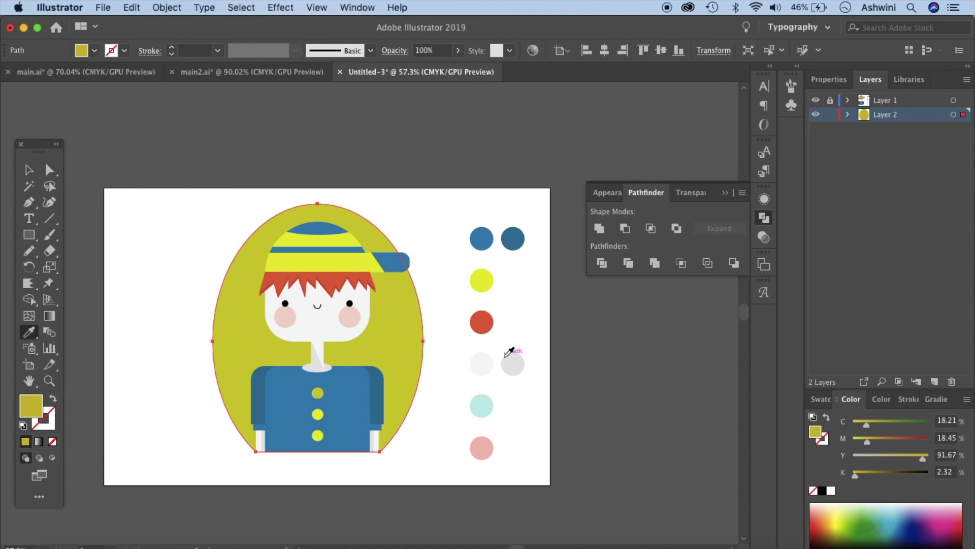
{"action": "left_click", "coordinate": [484, 404]}
{"action": "left_click", "coordinate": [29, 166]}
{"action": "left_click", "coordinate": [504, 349]}
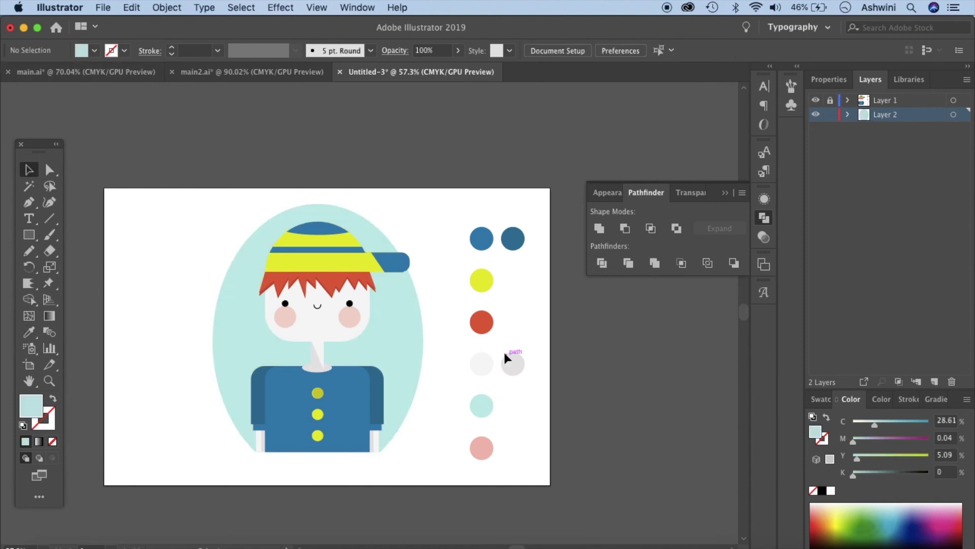
- Compare the character's cap, torso and background with the finished illustration in main2.ai, return to Untitled-3, and collapse the Pathfinder options
{"action": "scroll", "coordinate": [503, 349], "scroll_direction": "left", "scroll_amount": 3}
{"action": "scroll", "coordinate": [503, 349], "scroll_direction": "up", "scroll_amount": 3}
{"action": "scroll", "coordinate": [505, 350], "scroll_direction": "down", "scroll_amount": 2}
{"action": "scroll", "coordinate": [505, 351], "scroll_direction": "left", "scroll_amount": 1}
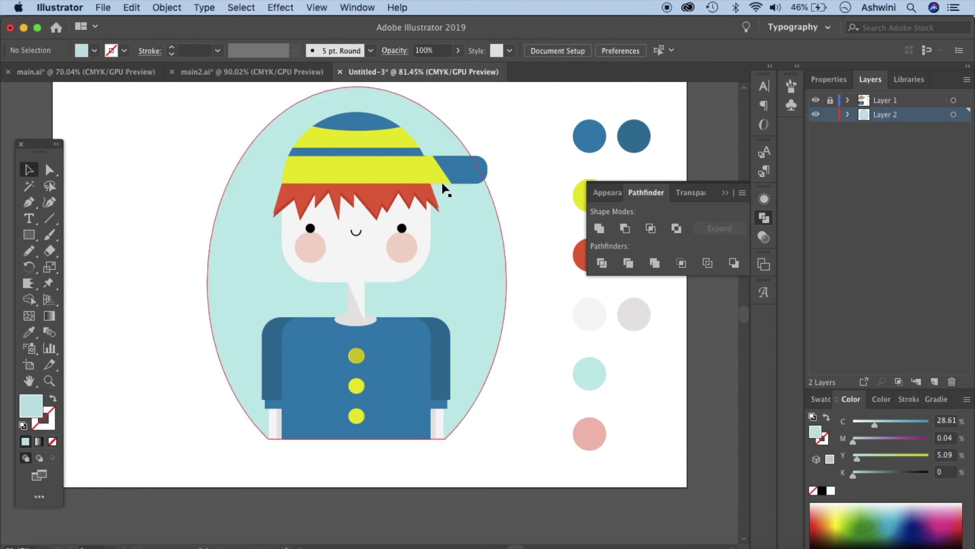
{"action": "left_click", "coordinate": [250, 72]}
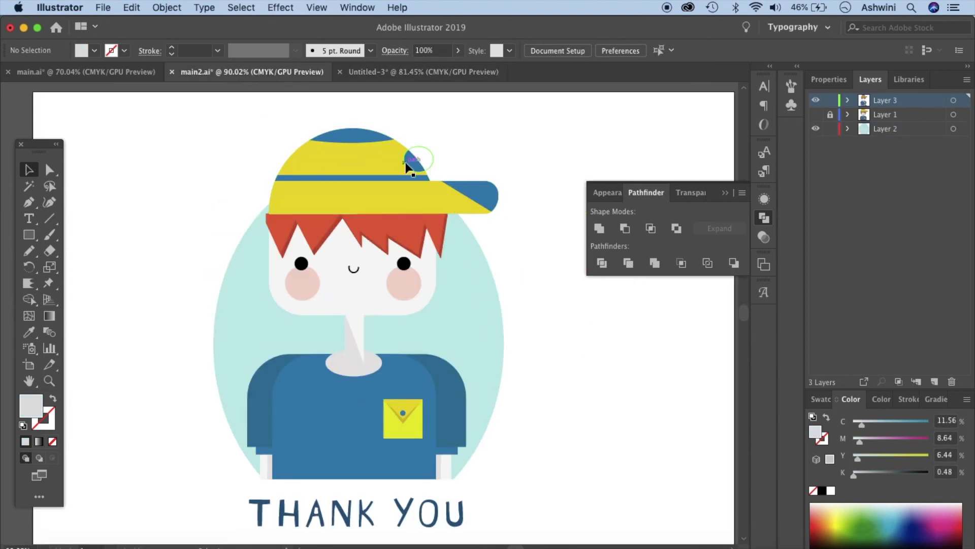
{"action": "left_click", "coordinate": [414, 73]}
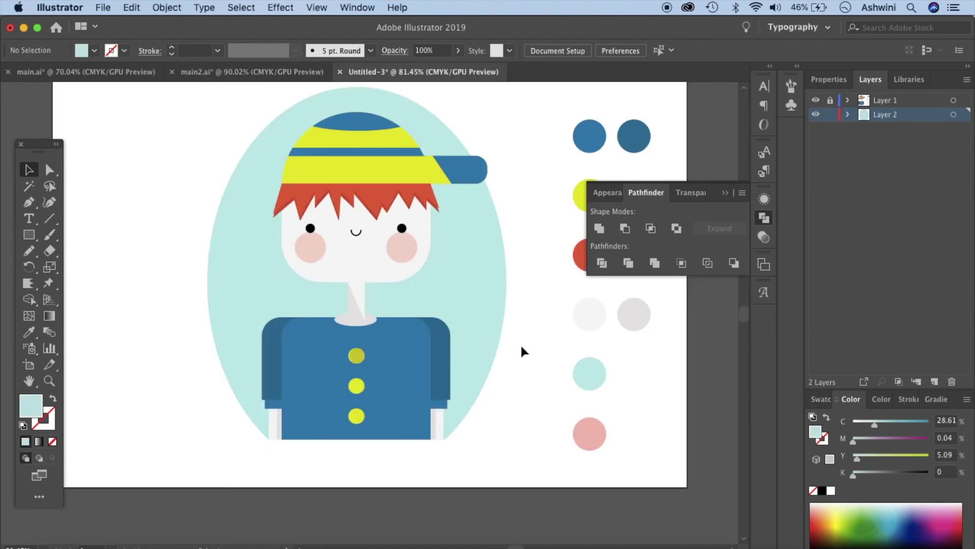
{"action": "scroll", "coordinate": [524, 351], "scroll_direction": "down", "scroll_amount": 1}
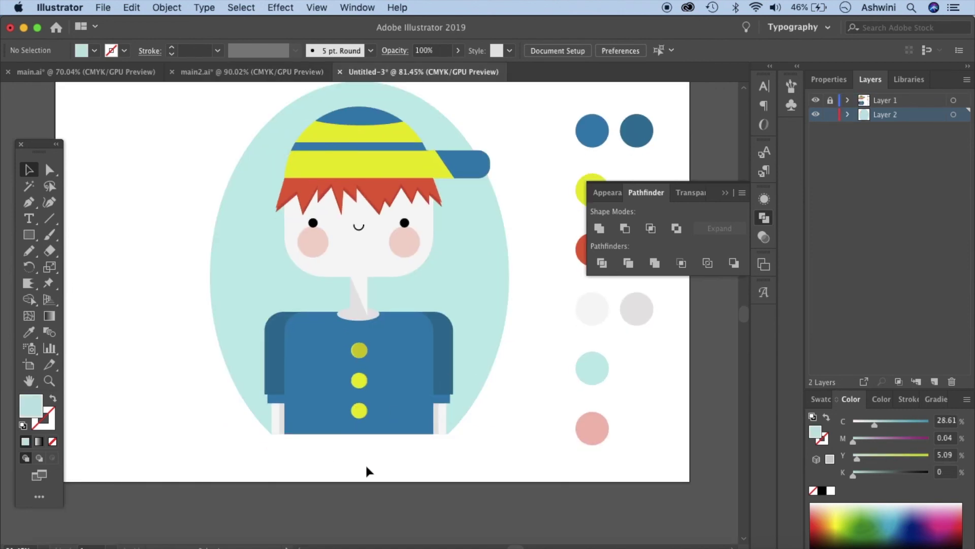
{"action": "left_click", "coordinate": [239, 71]}
{"action": "scroll", "coordinate": [414, 386], "scroll_direction": "down", "scroll_amount": 1}
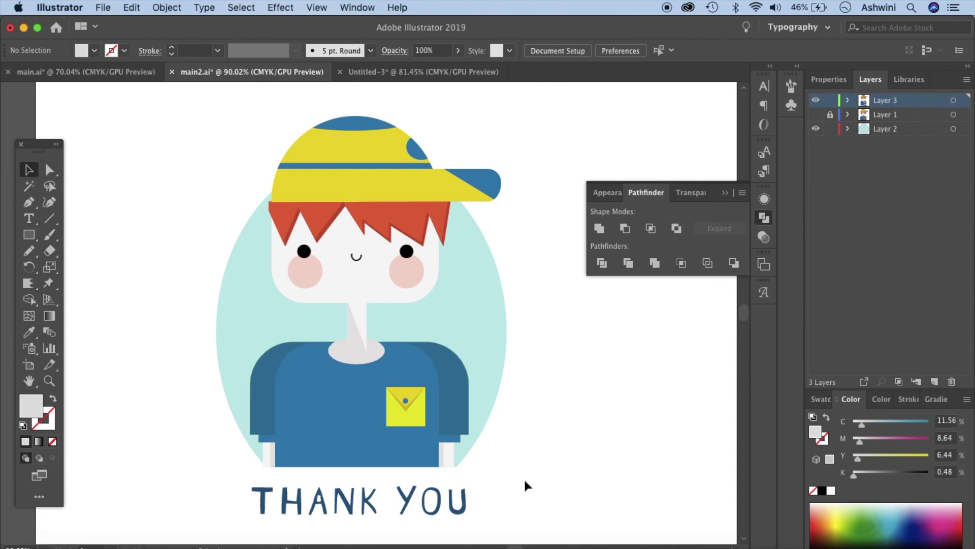
{"action": "key", "text": "ctrl+Tab"}
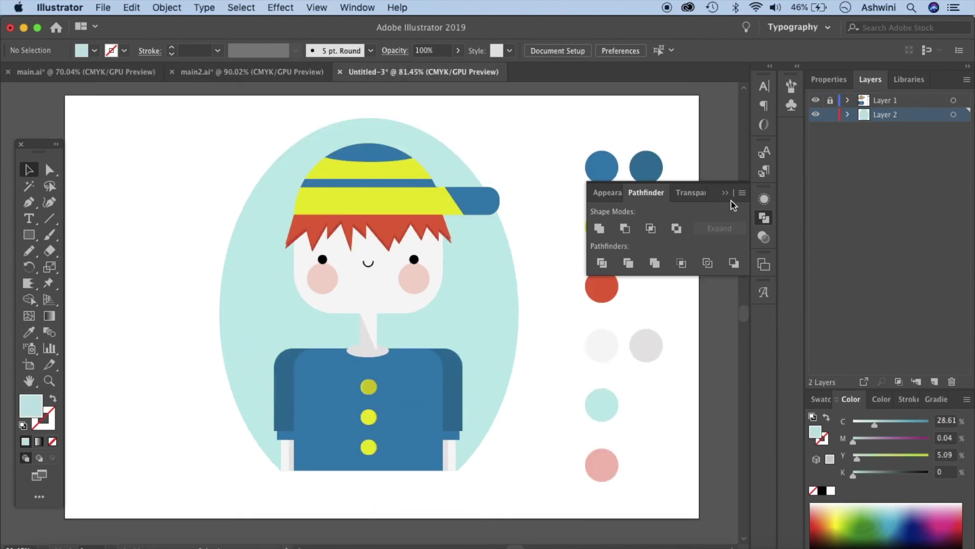
{"action": "left_click", "coordinate": [727, 193]}
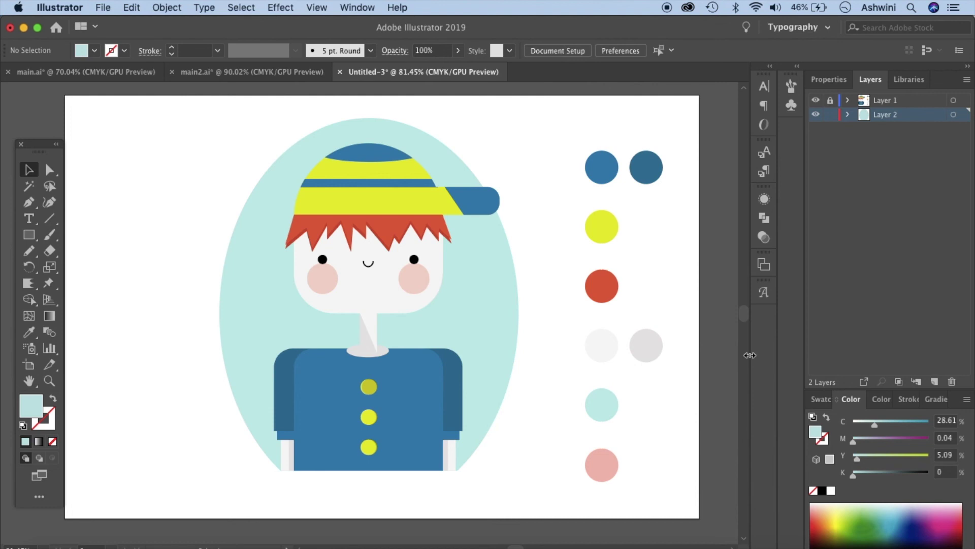